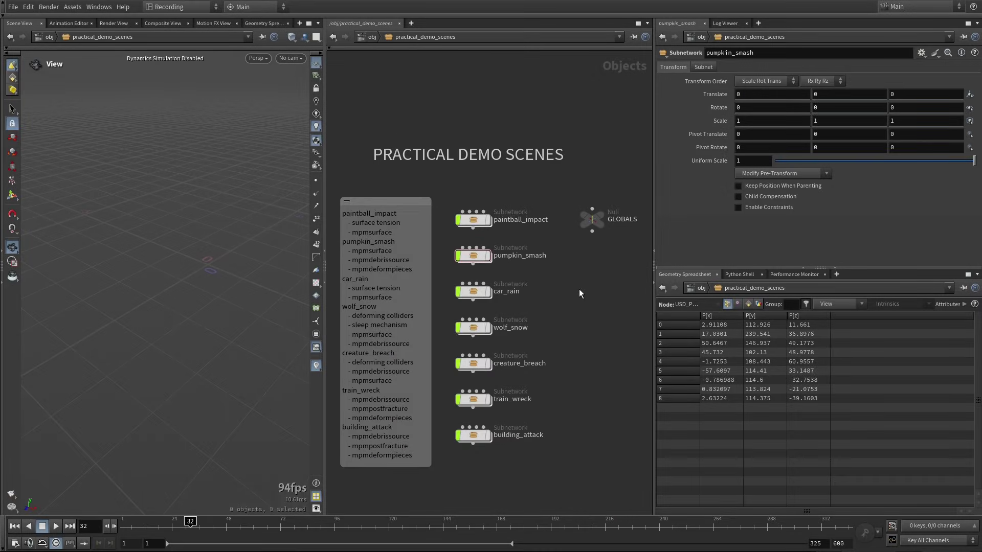
- Open the sopnet network inside the pumpkin_smash scene and look over the imported USD_PUMPKIN model
{"action": "double_click", "coordinate": [496, 250]}
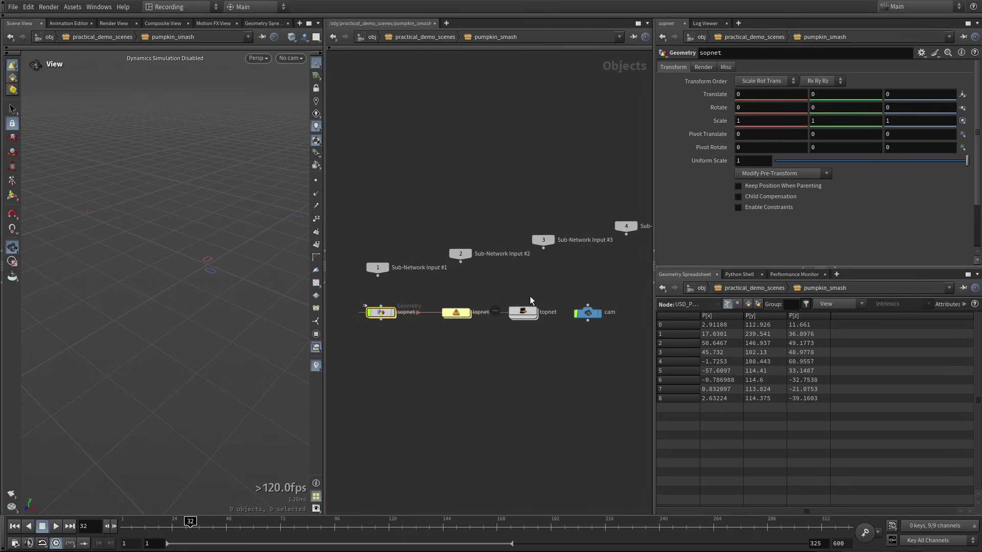
{"action": "double_click", "coordinate": [395, 312]}
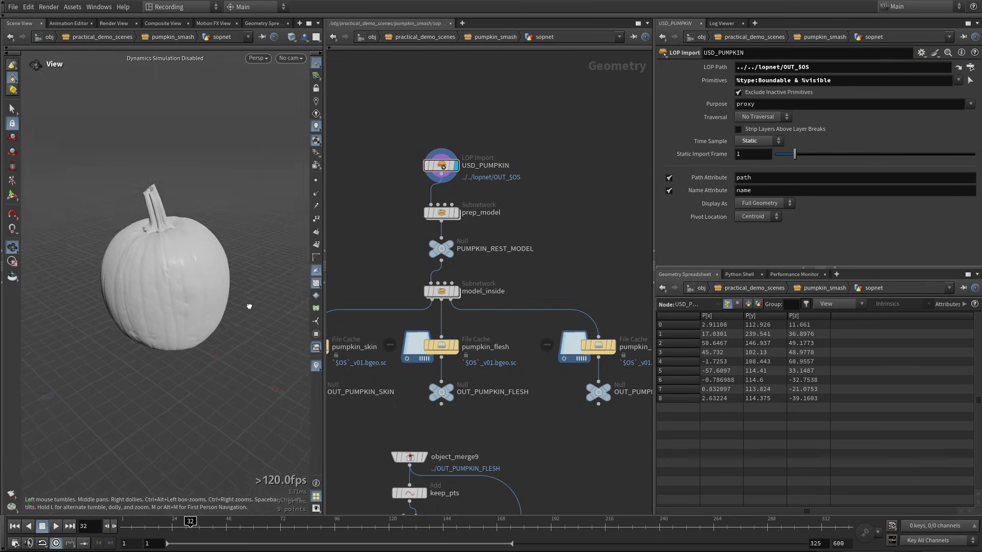
{"action": "scroll", "coordinate": [203, 288], "scroll_direction": "up", "scroll_amount": 2}
{"action": "middle_click_drag", "start_coordinate": [219, 280], "coordinate": [245, 271]}
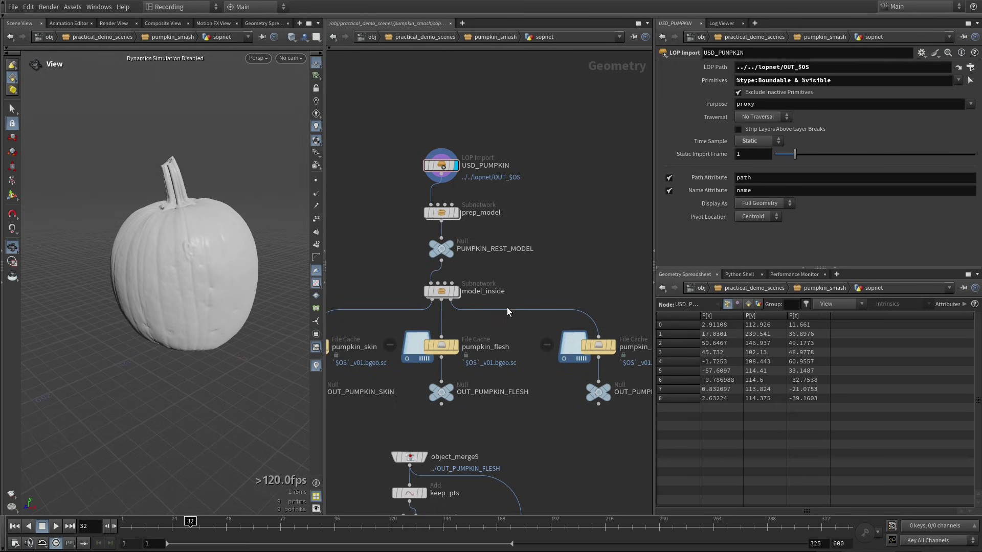
- Display the OUT_PUMPKIN_SKIN node, frame its geometry in the viewport and inspect the pumpkin skin up close
{"action": "middle_click_drag", "start_coordinate": [542, 267], "coordinate": [621, 253]}
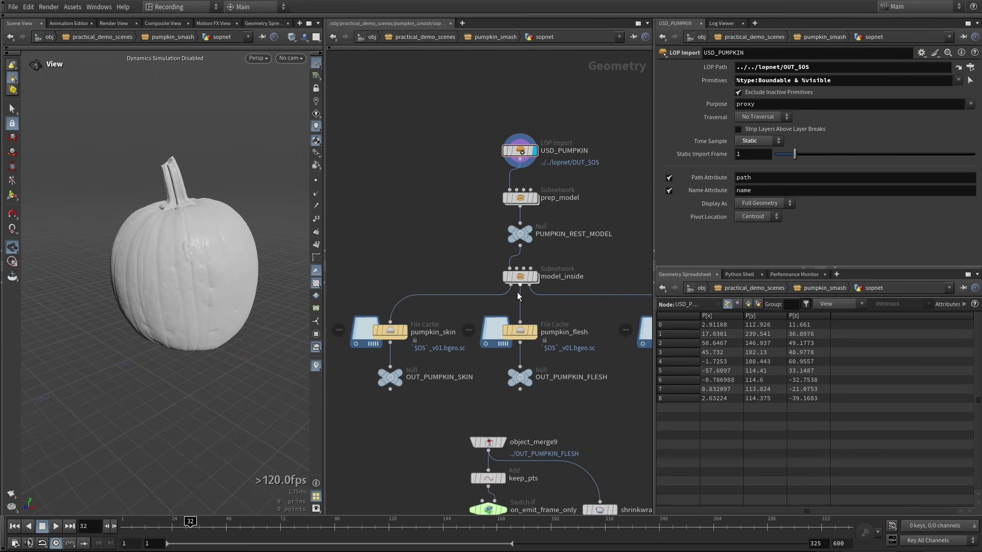
{"action": "scroll", "coordinate": [584, 316], "scroll_direction": "down", "scroll_amount": 2}
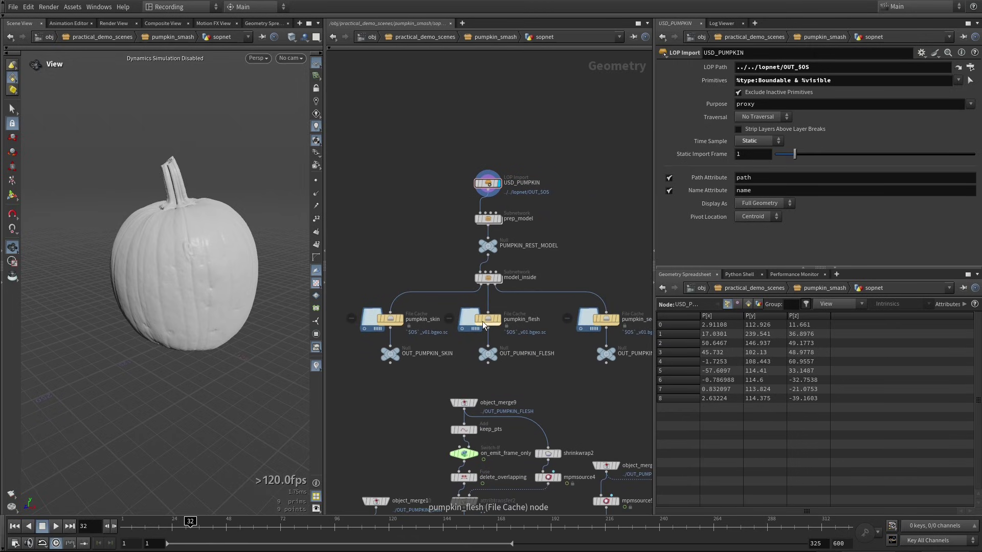
{"action": "left_click", "coordinate": [399, 356]}
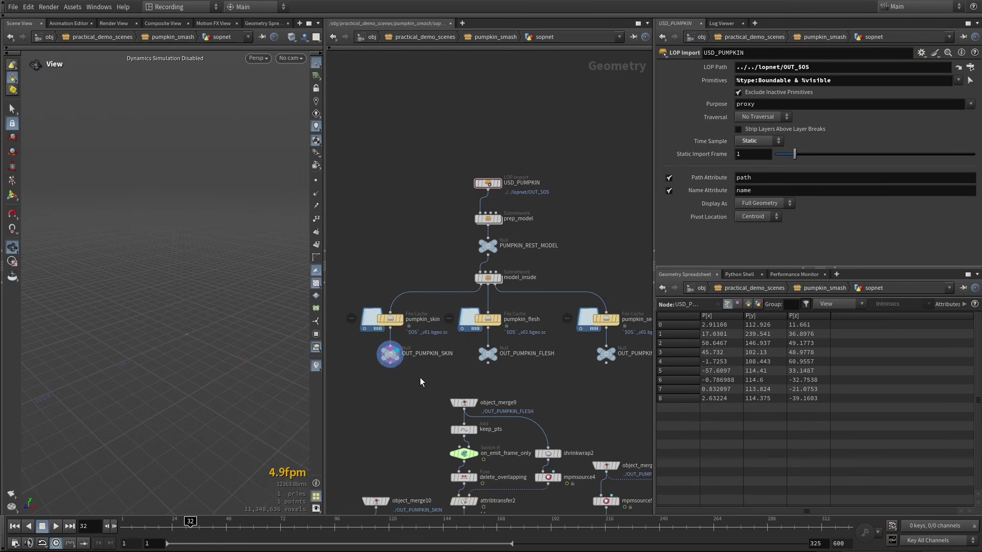
{"action": "key", "text": "g"}
{"action": "right_click_drag", "start_coordinate": [200, 266], "coordinate": [260, 235]}
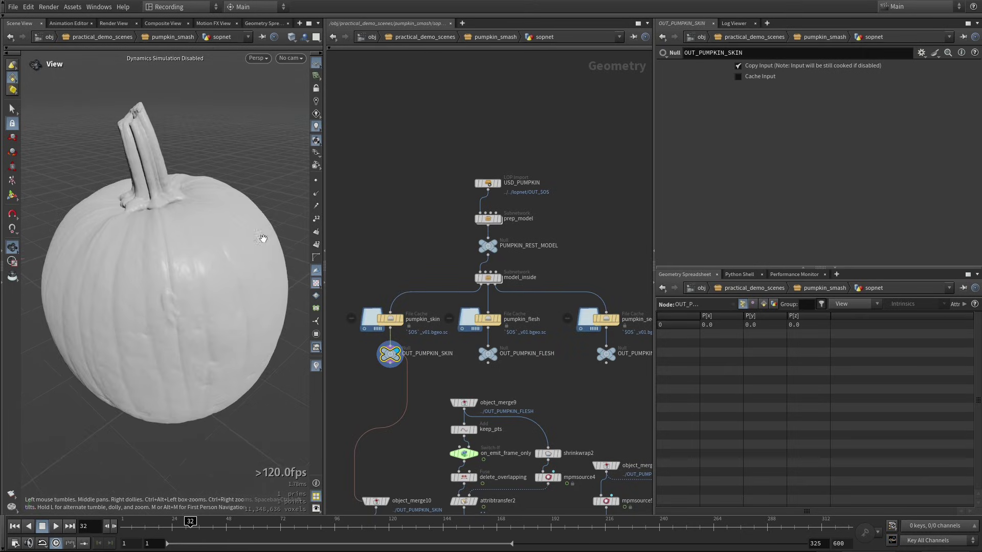
{"action": "right_click_drag", "start_coordinate": [179, 293], "coordinate": [414, 195]}
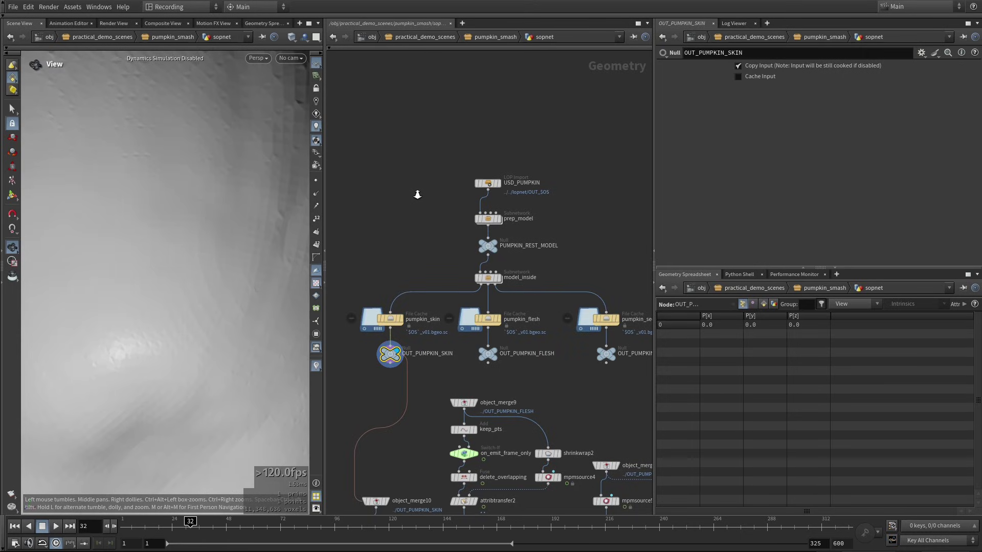
- Display the OUT_PUMPKIN_FLESH node to view the pumpkin's inner flesh geometry
{"action": "scroll", "coordinate": [219, 279], "scroll_direction": "down", "scroll_amount": 6}
{"action": "scroll", "coordinate": [541, 336], "scroll_direction": "up", "scroll_amount": 3}
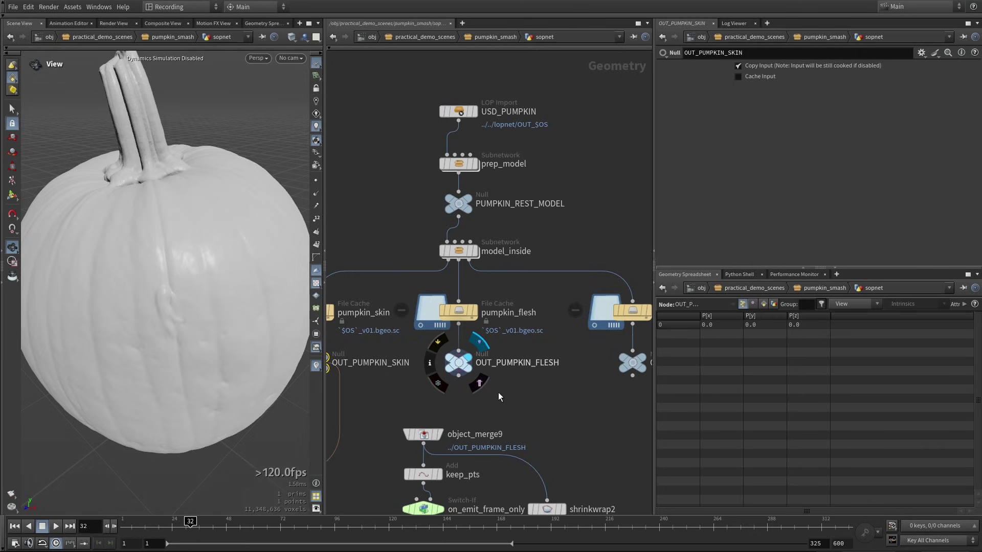
{"action": "key", "text": "r"}
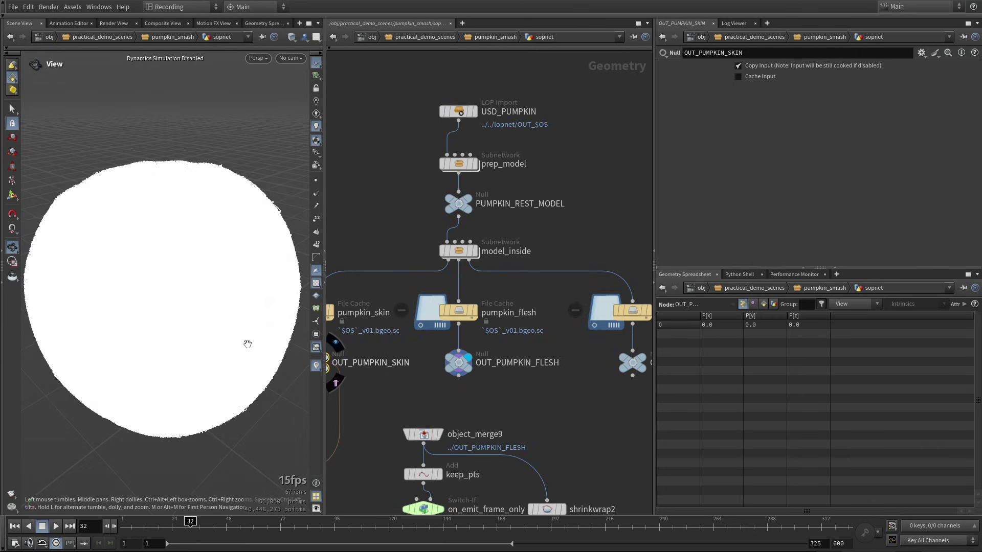
{"action": "middle_click_drag", "start_coordinate": [536, 401], "coordinate": [564, 391]}
- Open the model_inside subnetwork and examine the randomly coloured flesh curves of color1 from several angles and distances
{"action": "double_click", "coordinate": [504, 301]}
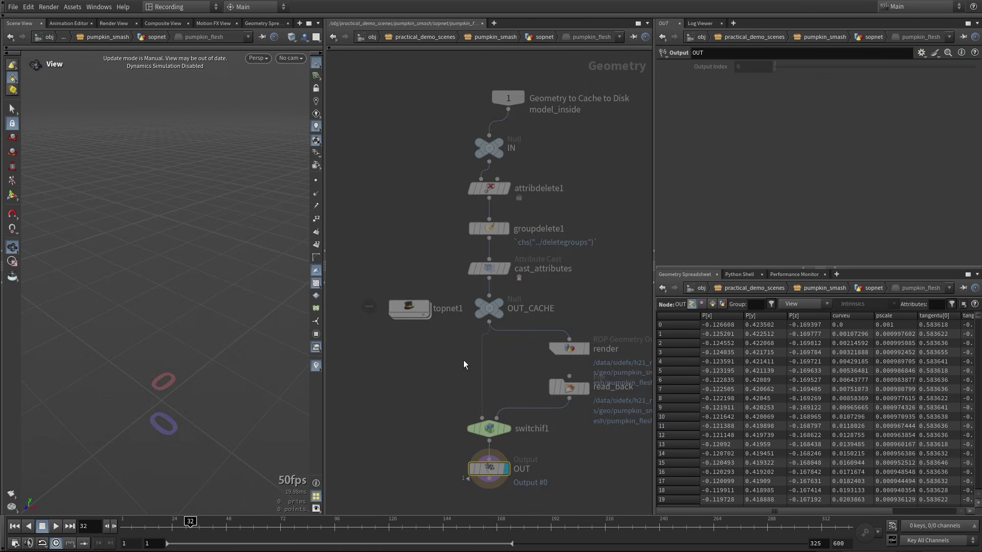
{"action": "key", "text": "u"}
{"action": "double_click", "coordinate": [500, 240]}
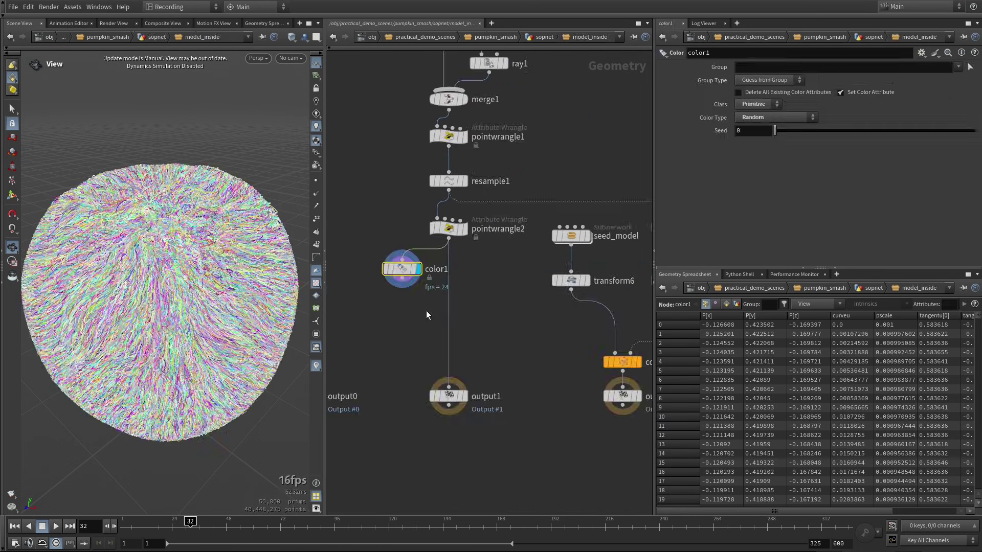
{"action": "mouse_move", "coordinate": [218, 322]}
{"action": "left_mouse_down"}
{"action": "mouse_move", "coordinate": [202, 284]}
{"action": "mouse_move", "coordinate": [236, 315]}
{"action": "mouse_move", "coordinate": [204, 325]}
{"action": "left_mouse_up"}
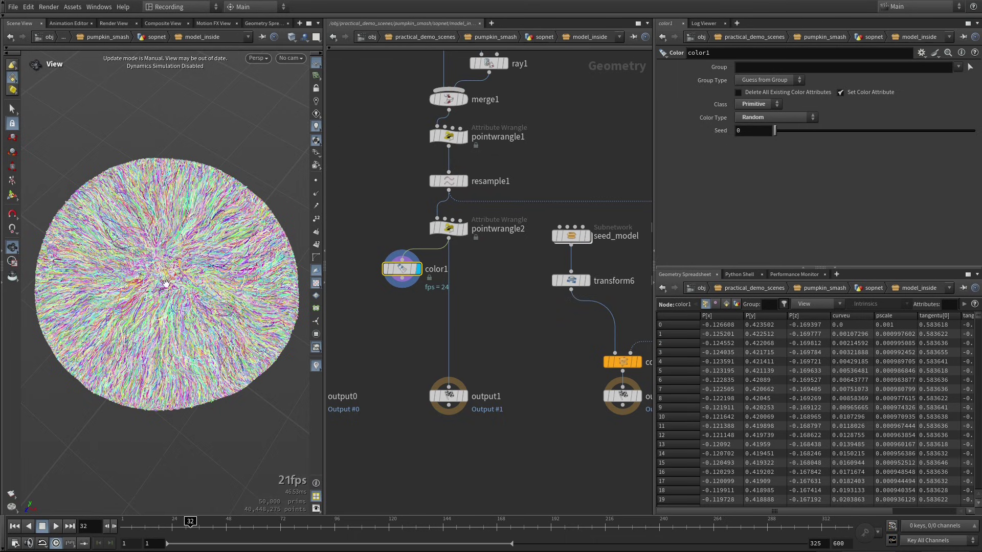
{"action": "left_click_drag", "start_coordinate": [202, 340], "coordinate": [129, 410]}
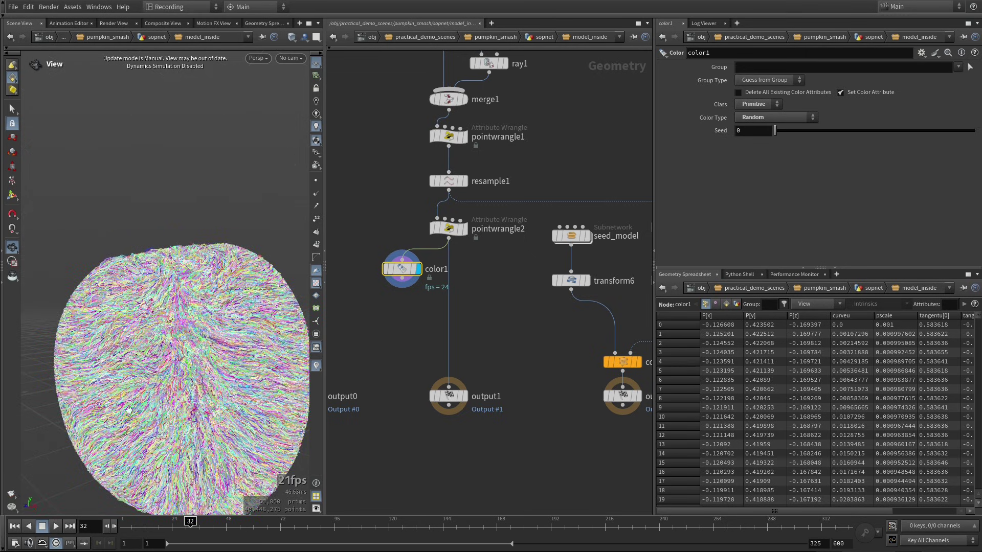
{"action": "left_click_drag", "start_coordinate": [216, 405], "coordinate": [185, 386]}
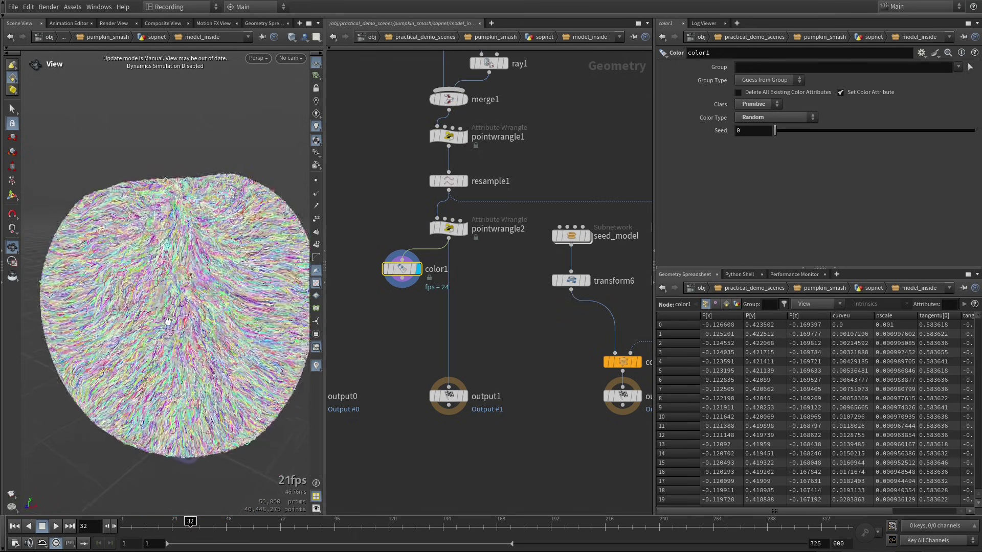
{"action": "right_click_drag", "start_coordinate": [185, 386], "coordinate": [220, 327]}
{"action": "left_click_drag", "start_coordinate": [220, 327], "coordinate": [204, 302]}
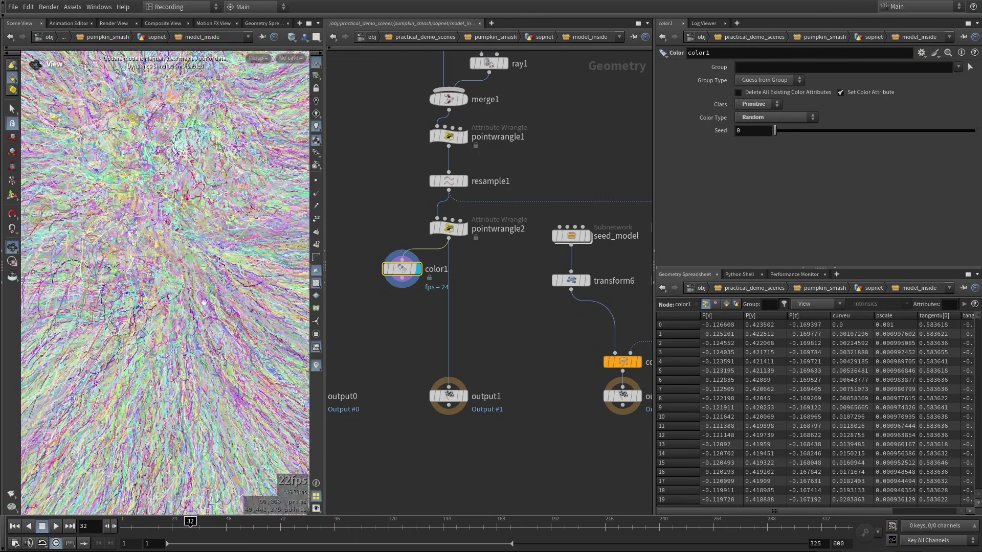
{"action": "right_click_drag", "start_coordinate": [238, 300], "coordinate": [162, 332]}
{"action": "left_click_drag", "start_coordinate": [216, 302], "coordinate": [148, 271]}
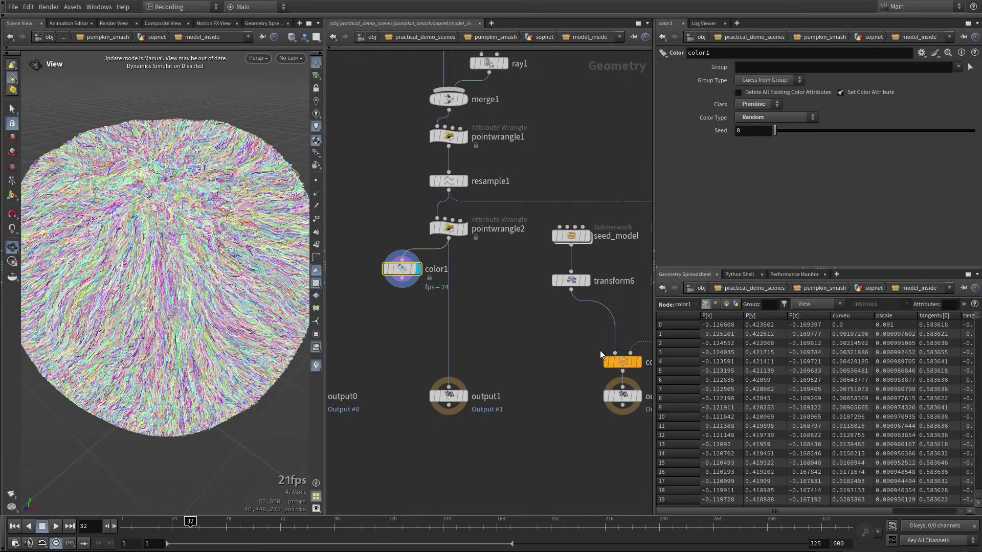
- Display the output2 node in model_inside and inspect the copied pumpkin seeds from near and far
{"action": "middle_click_drag", "start_coordinate": [640, 363], "coordinate": [530, 370]}
{"action": "left_click", "coordinate": [529, 403]}
{"action": "left_click", "coordinate": [511, 403]}
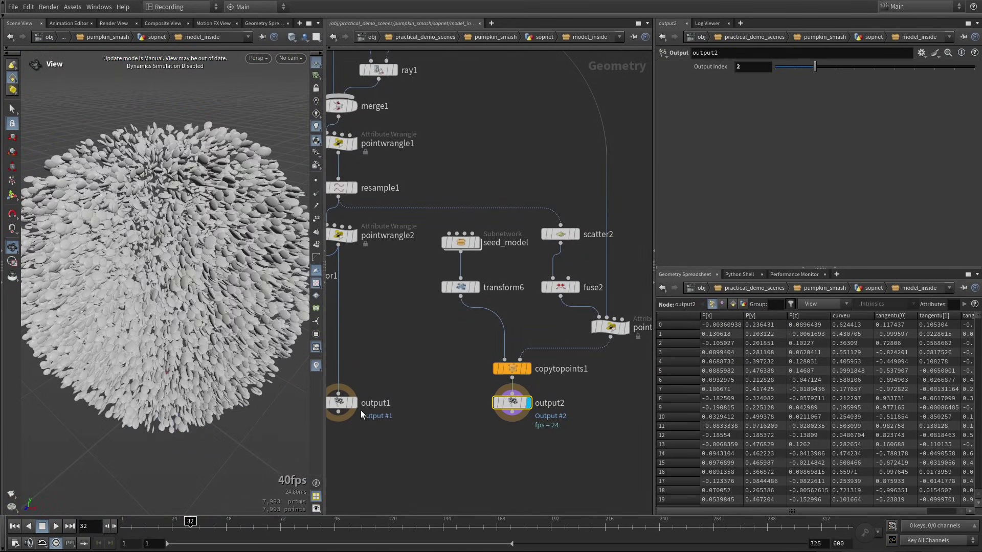
{"action": "left_click_drag", "start_coordinate": [238, 365], "coordinate": [259, 364]}
{"action": "right_click_drag", "start_coordinate": [205, 348], "coordinate": [241, 342]}
{"action": "left_click_drag", "start_coordinate": [241, 343], "coordinate": [225, 340]}
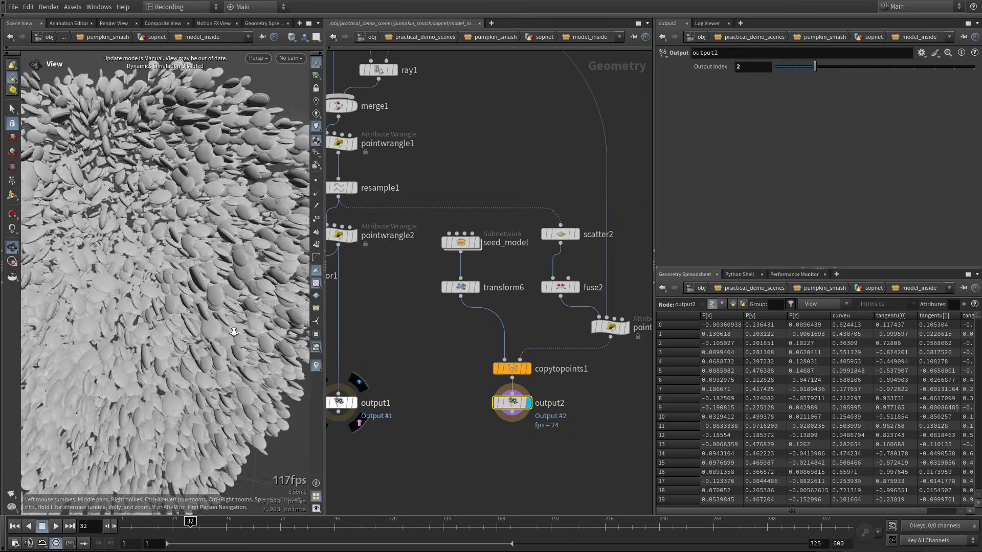
{"action": "right_click_drag", "start_coordinate": [204, 340], "coordinate": [241, 336]}
{"action": "right_click_drag", "start_coordinate": [272, 302], "coordinate": [207, 294]}
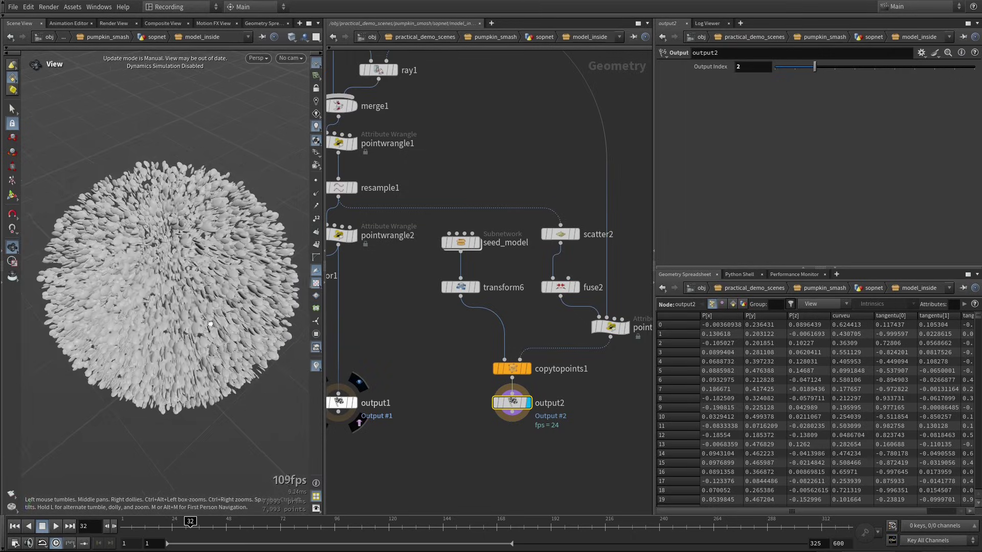
{"action": "left_click_drag", "start_coordinate": [207, 294], "coordinate": [215, 279]}
- Return to the sopnet level and survey the MPM source node chain below the three pumpkin outputs
{"action": "left_click", "coordinate": [464, 429]}
{"action": "key", "text": "u"}
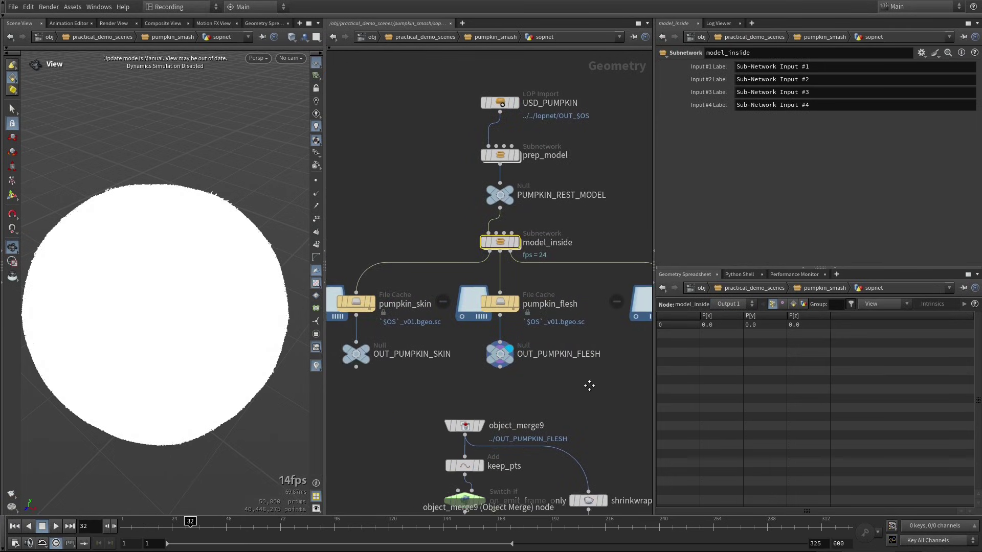
{"action": "scroll", "coordinate": [587, 386], "scroll_direction": "down", "scroll_amount": 3}
{"action": "middle_click_drag", "start_coordinate": [587, 385], "coordinate": [542, 303]}
{"action": "scroll", "coordinate": [542, 307], "scroll_direction": "down", "scroll_amount": 3}
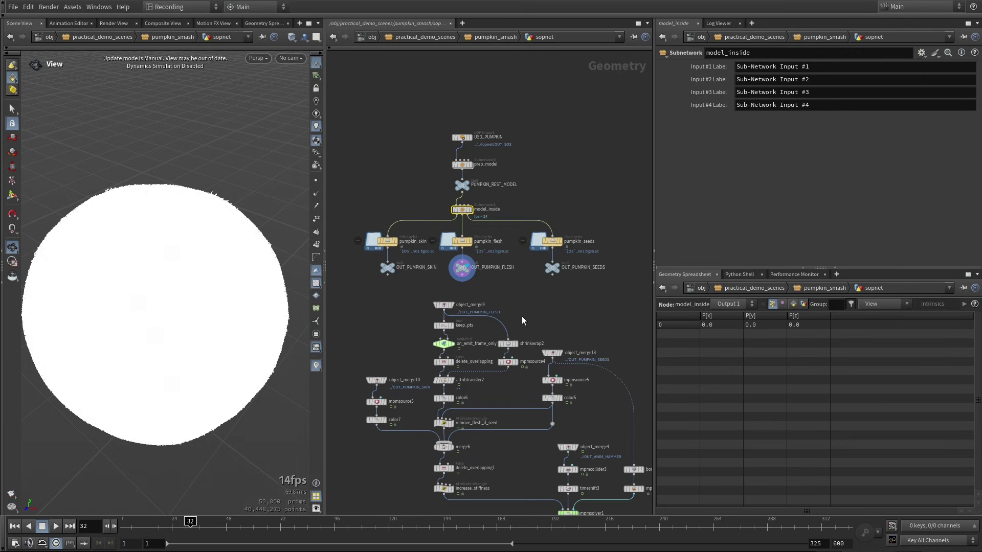
{"action": "scroll", "coordinate": [517, 309], "scroll_direction": "up", "scroll_amount": 3}
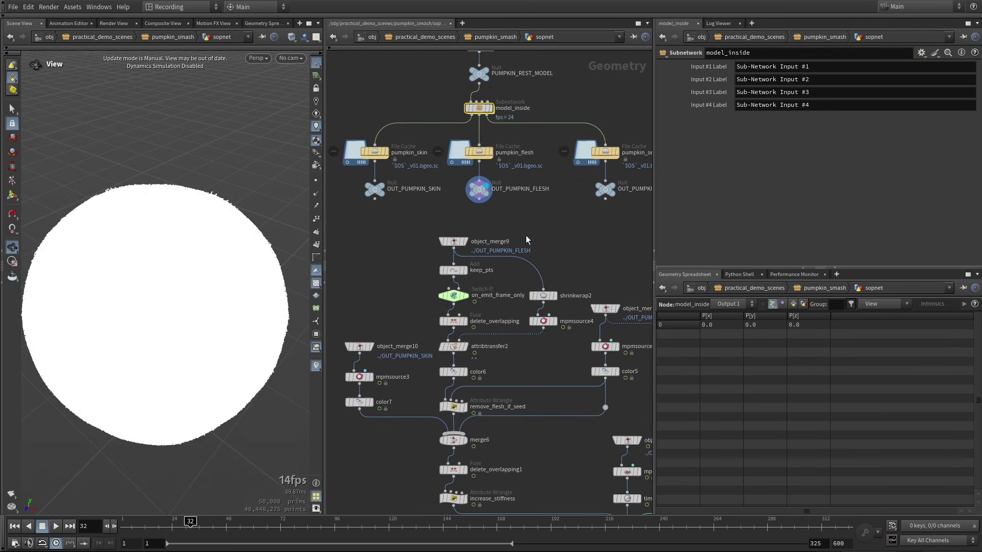
- Display the object_merge9 flesh import, followed by keep_pts, and show the keep_pts parameters
{"action": "scroll", "coordinate": [532, 237], "scroll_direction": "up", "scroll_amount": 2}
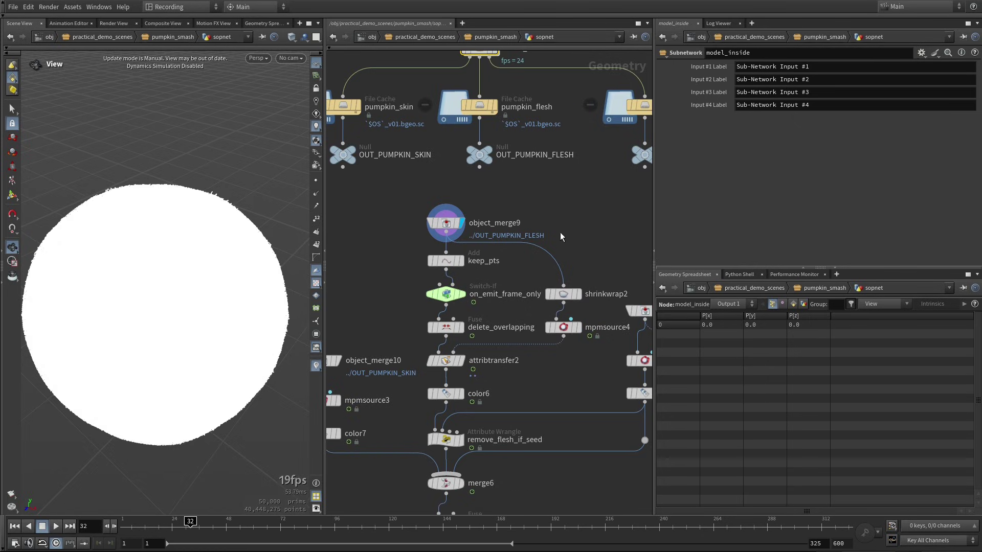
{"action": "scroll", "coordinate": [509, 220], "scroll_direction": "up", "scroll_amount": 2}
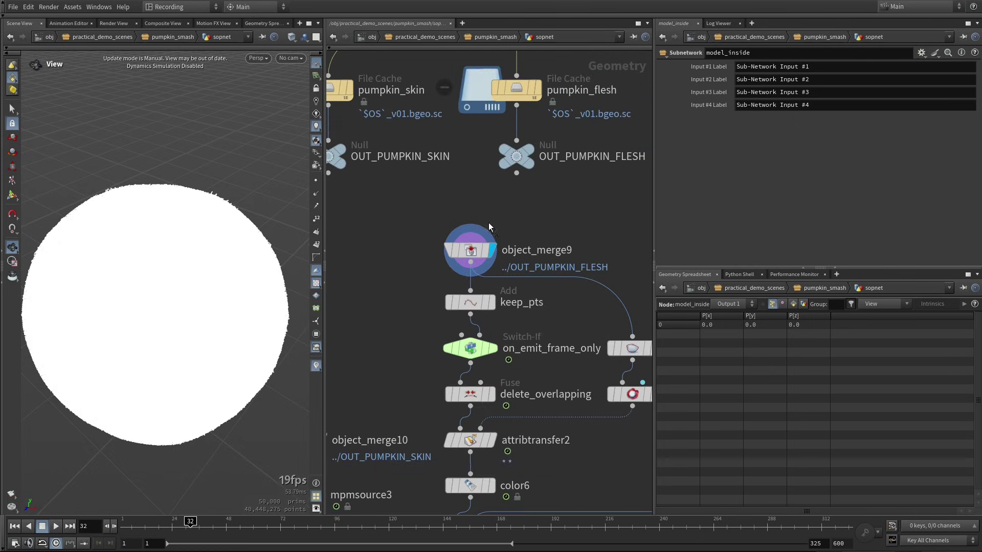
{"action": "left_click", "coordinate": [492, 302]}
{"action": "left_click", "coordinate": [470, 302]}
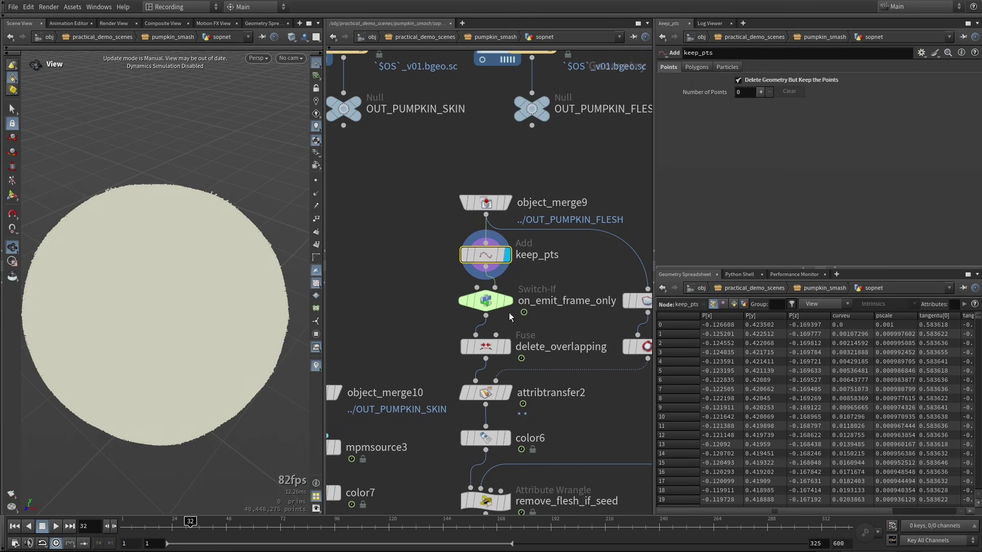
- Display the delete_overlapping Fuse node and examine the particlesep reference in its Snap Distance expression
{"action": "left_click", "coordinate": [487, 335]}
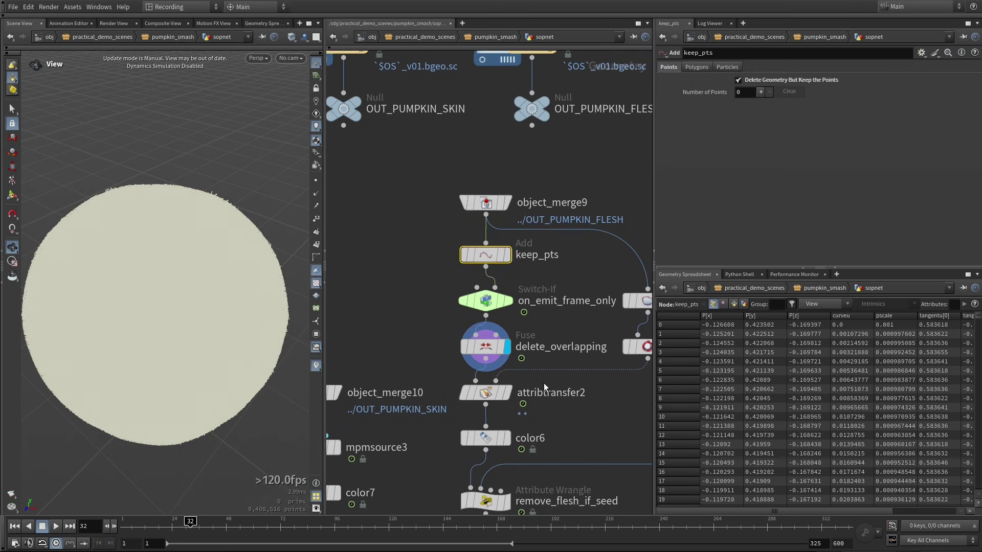
{"action": "middle_click_drag", "start_coordinate": [544, 384], "coordinate": [552, 352]}
{"action": "middle_click", "coordinate": [497, 264]}
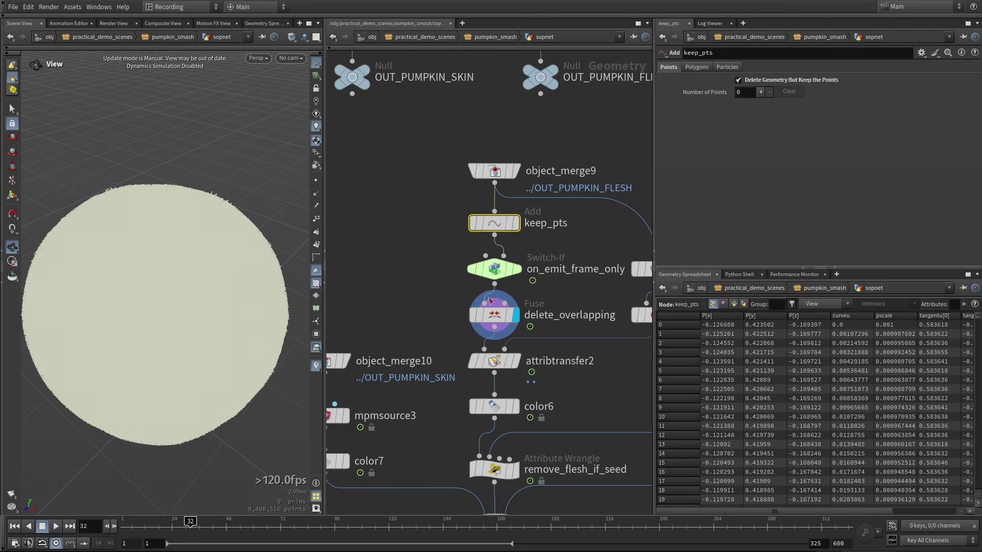
{"action": "middle_click", "coordinate": [499, 318]}
{"action": "left_click", "coordinate": [495, 315]}
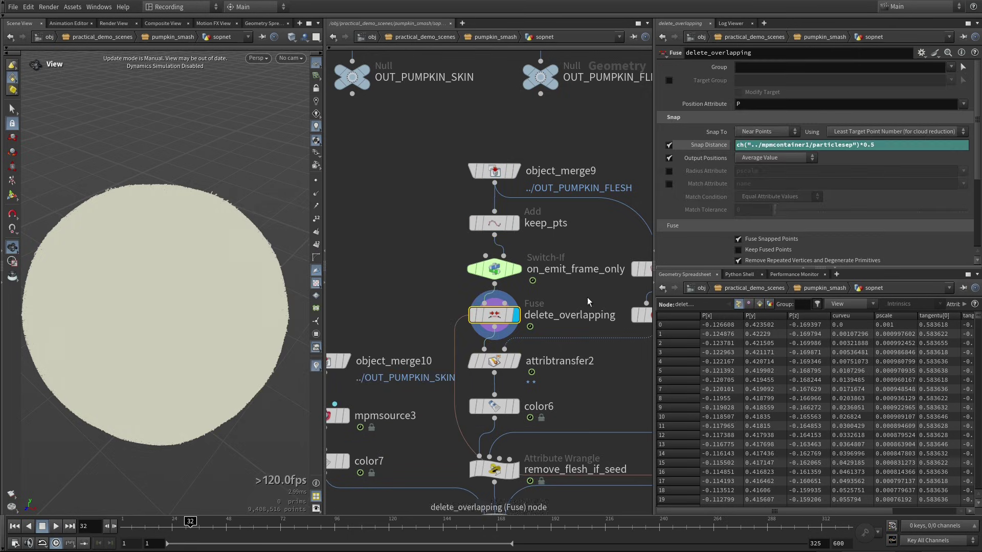
{"action": "left_click_drag", "start_coordinate": [813, 145], "coordinate": [858, 146]}
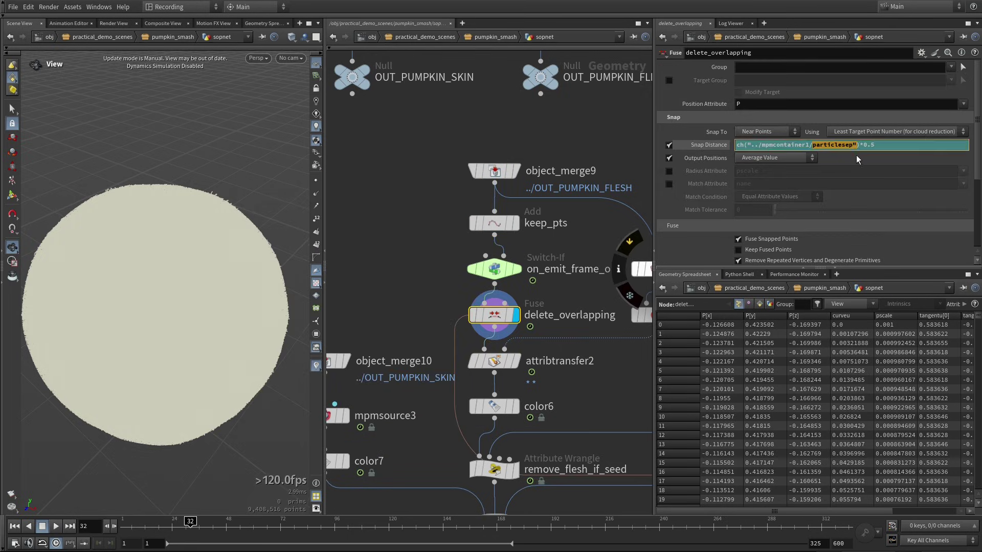
- Trace the shrinkwrap2 and mpmsource4 branch that feeds into attribtransfer2
{"action": "middle_click_drag", "start_coordinate": [651, 363], "coordinate": [574, 339]}
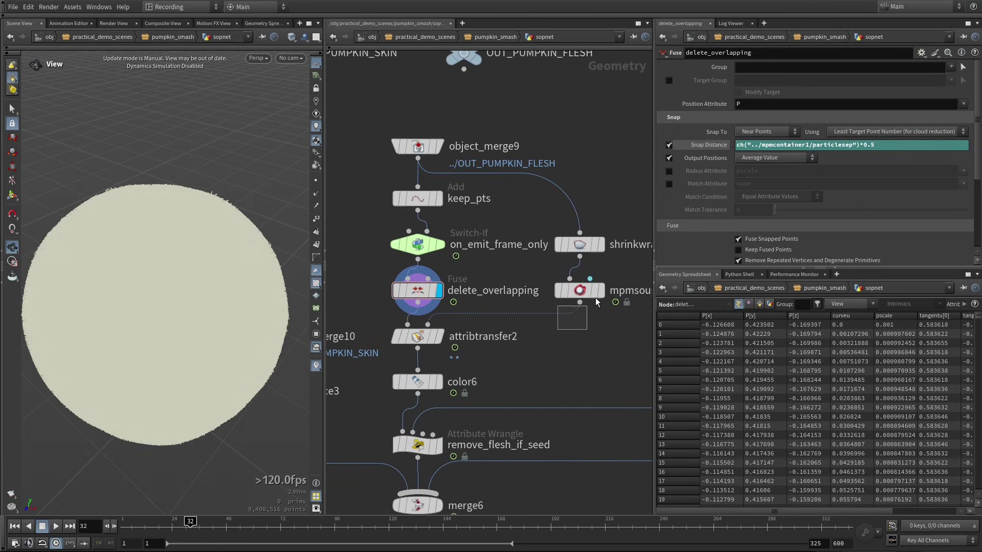
{"action": "left_click_drag", "start_coordinate": [595, 298], "coordinate": [617, 269]}
{"action": "mouse_move", "coordinate": [581, 306]}
{"action": "mouse_move", "coordinate": [421, 299]}
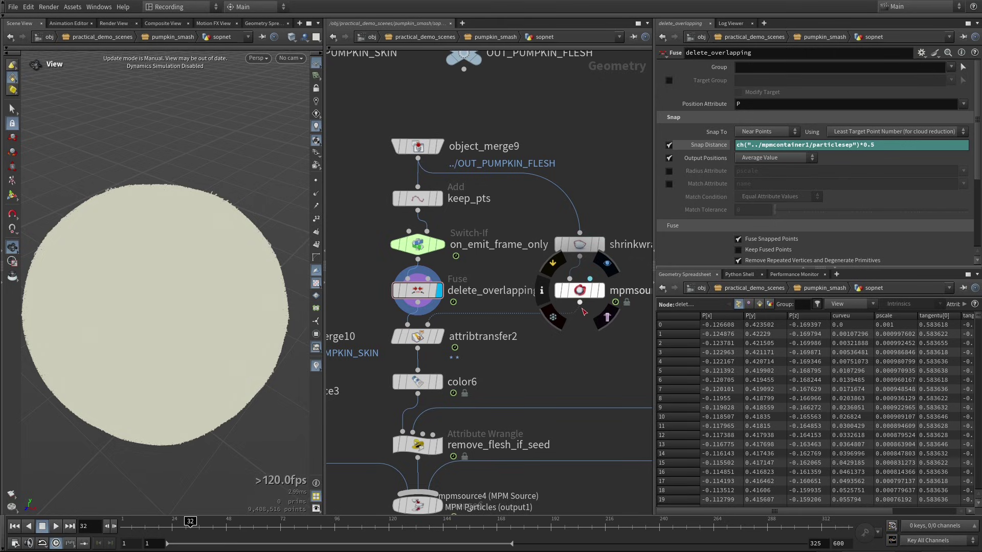
{"action": "middle_click_drag", "start_coordinate": [563, 318], "coordinate": [587, 307]}
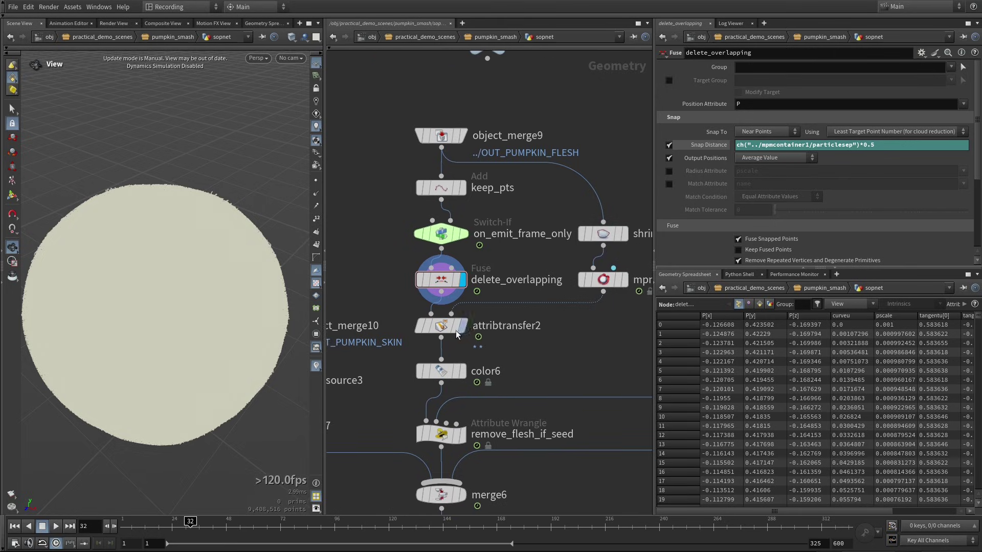
- Display the attribtransfer2 node and inspect its flesh particles up close
{"action": "left_click", "coordinate": [463, 328]}
{"action": "middle_click_drag", "start_coordinate": [508, 354], "coordinate": [534, 340]}
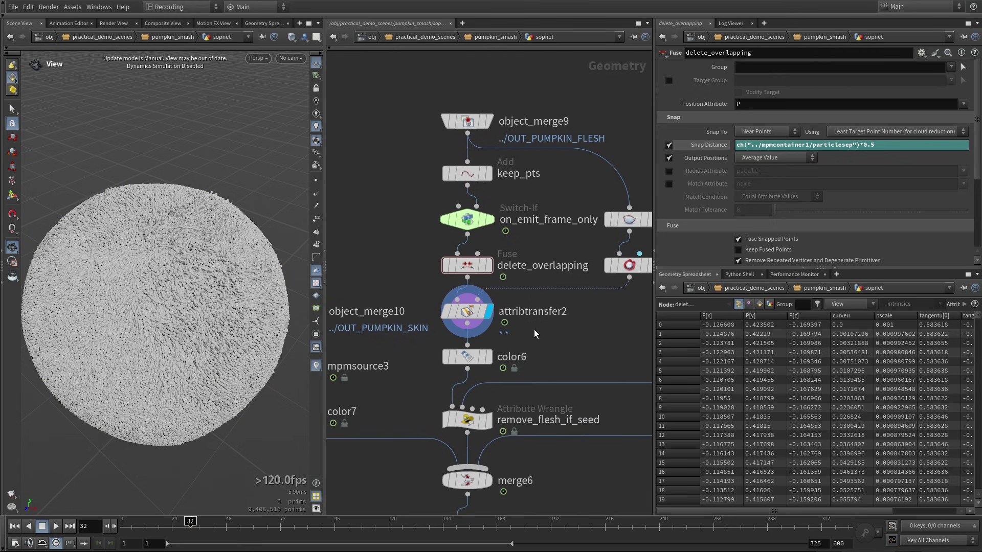
{"action": "left_click_drag", "start_coordinate": [208, 394], "coordinate": [203, 383]}
{"action": "right_click_drag", "start_coordinate": [203, 383], "coordinate": [223, 361]}
{"action": "left_click_drag", "start_coordinate": [222, 361], "coordinate": [250, 334]}
- Display the color6 node and show its point colour parameters for the flesh particles
{"action": "middle_click_drag", "start_coordinate": [489, 360], "coordinate": [520, 268]}
{"action": "left_click", "coordinate": [506, 301]}
{"action": "left_click", "coordinate": [481, 324]}
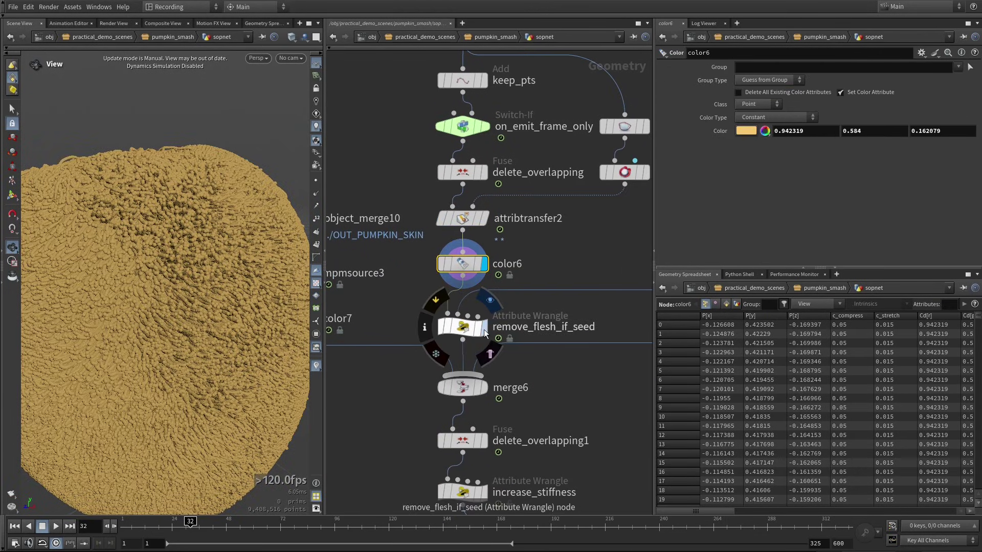
- Display the color5 node of the seeds branch and inspect its seed particles from another angle
{"action": "middle_click_drag", "start_coordinate": [530, 353], "coordinate": [490, 357]}
{"action": "left_click_drag", "start_coordinate": [234, 333], "coordinate": [215, 249]}
{"action": "middle_click_drag", "start_coordinate": [560, 325], "coordinate": [397, 342]}
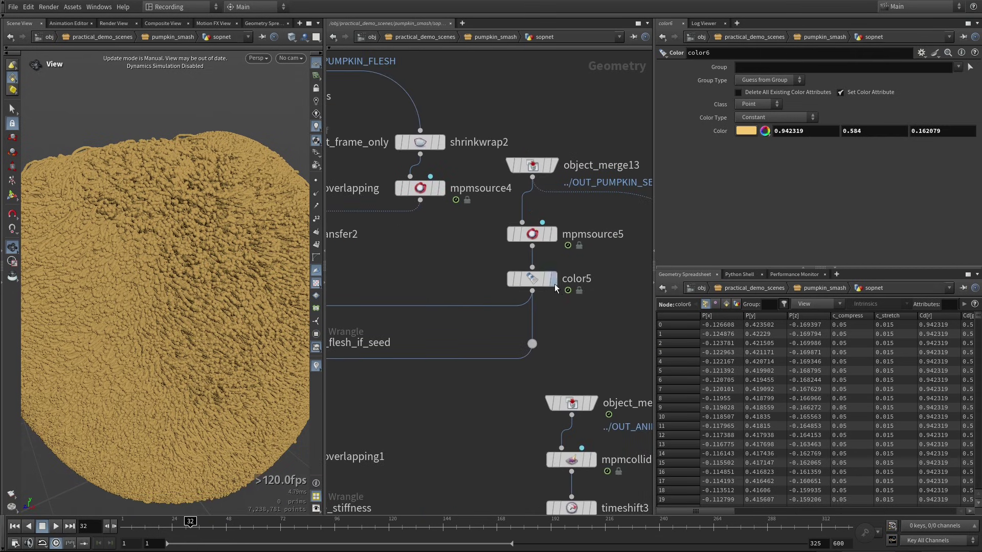
{"action": "left_click", "coordinate": [555, 282]}
{"action": "left_click_drag", "start_coordinate": [207, 308], "coordinate": [185, 326]}
- Display the color7 node of the skin branch and inspect the orange skin particles
{"action": "middle_click_drag", "start_coordinate": [328, 335], "coordinate": [504, 293]}
{"action": "middle_click_drag", "start_coordinate": [376, 285], "coordinate": [514, 282]}
{"action": "left_click", "coordinate": [485, 285]}
{"action": "left_click", "coordinate": [461, 287]}
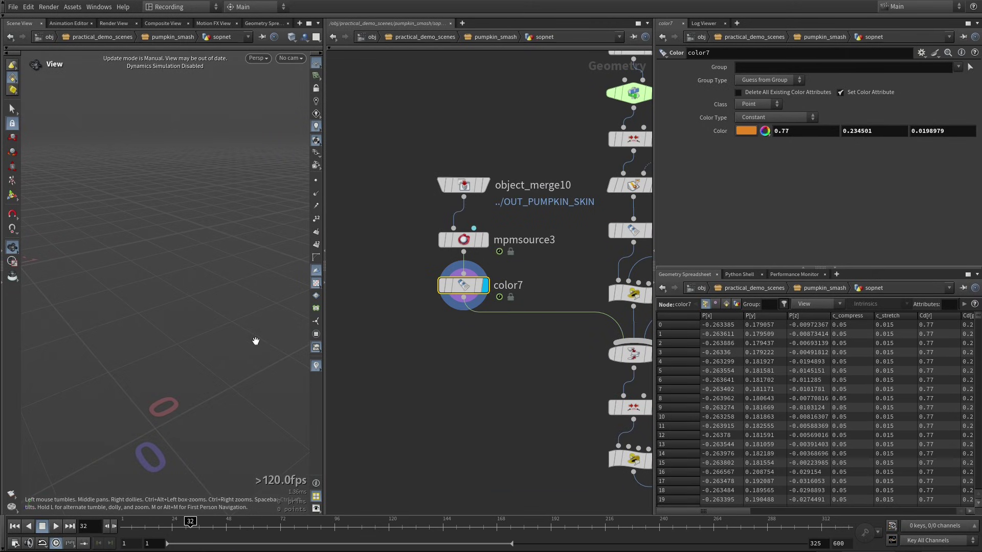
{"action": "left_click_drag", "start_coordinate": [248, 346], "coordinate": [220, 327]}
{"action": "middle_click_drag", "start_coordinate": [517, 377], "coordinate": [397, 373]}
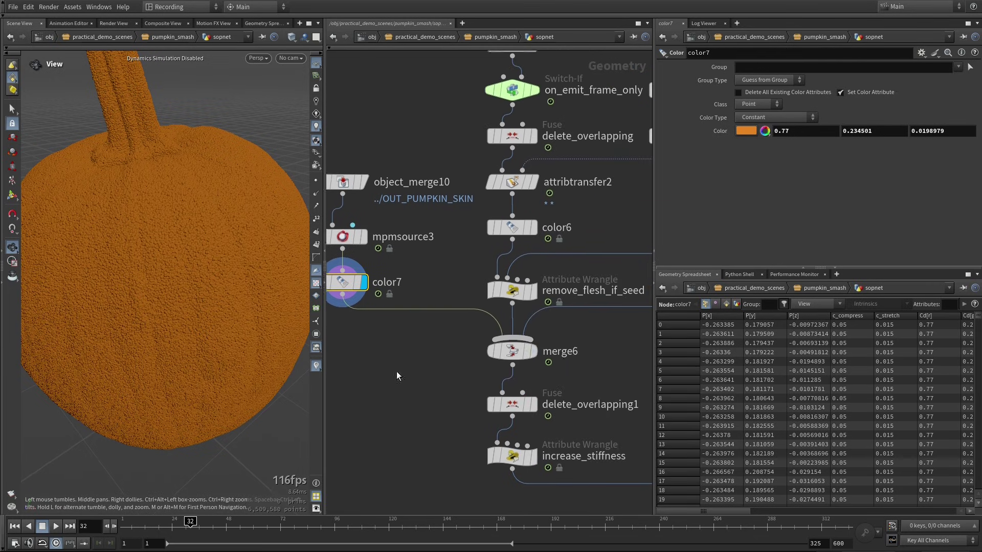
- Display merge6 and the delete_overlapping1 Fuse node, and compare the node information of both
{"action": "scroll", "coordinate": [562, 346], "scroll_direction": "down", "scroll_amount": 3}
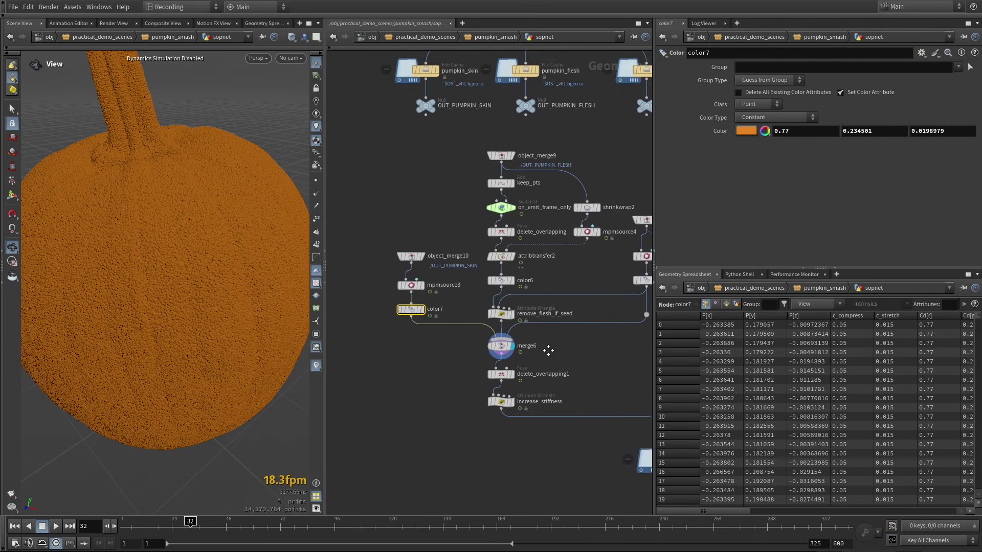
{"action": "scroll", "coordinate": [543, 348], "scroll_direction": "up", "scroll_amount": 3}
{"action": "middle_click_drag", "start_coordinate": [543, 348], "coordinate": [584, 336]}
{"action": "left_click", "coordinate": [485, 386]}
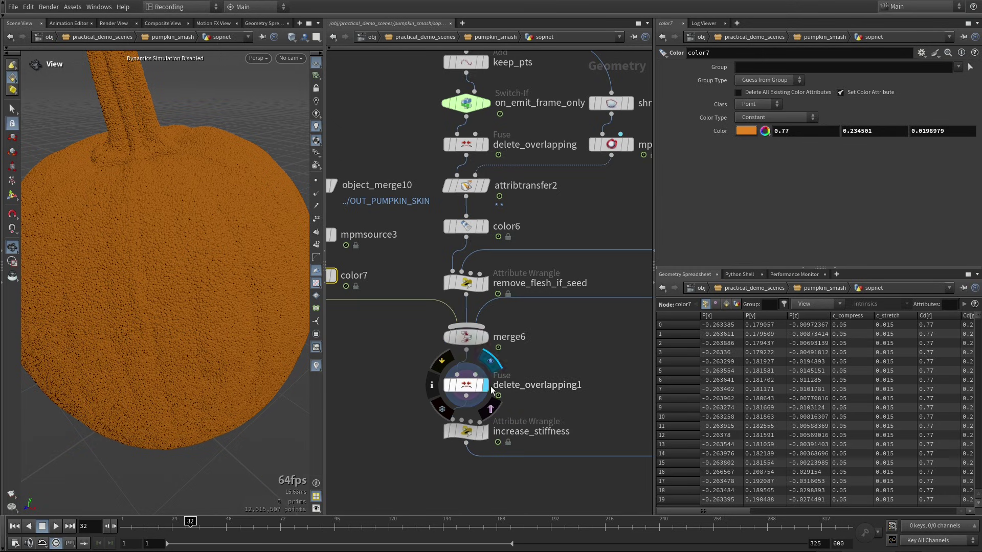
{"action": "left_click", "coordinate": [512, 385]}
{"action": "middle_click_drag", "start_coordinate": [542, 362], "coordinate": [564, 370]}
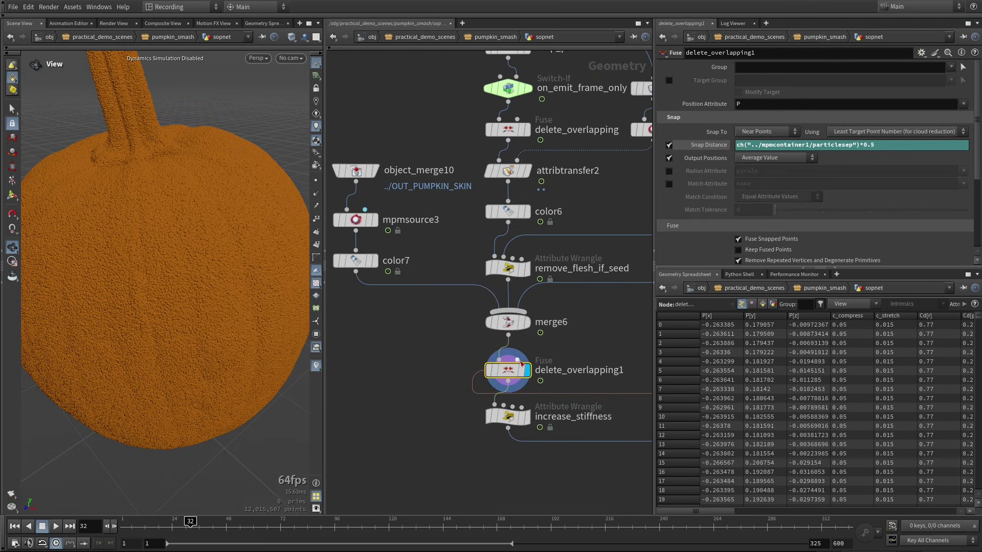
{"action": "middle_click", "coordinate": [512, 329]}
{"action": "middle_click", "coordinate": [511, 368]}
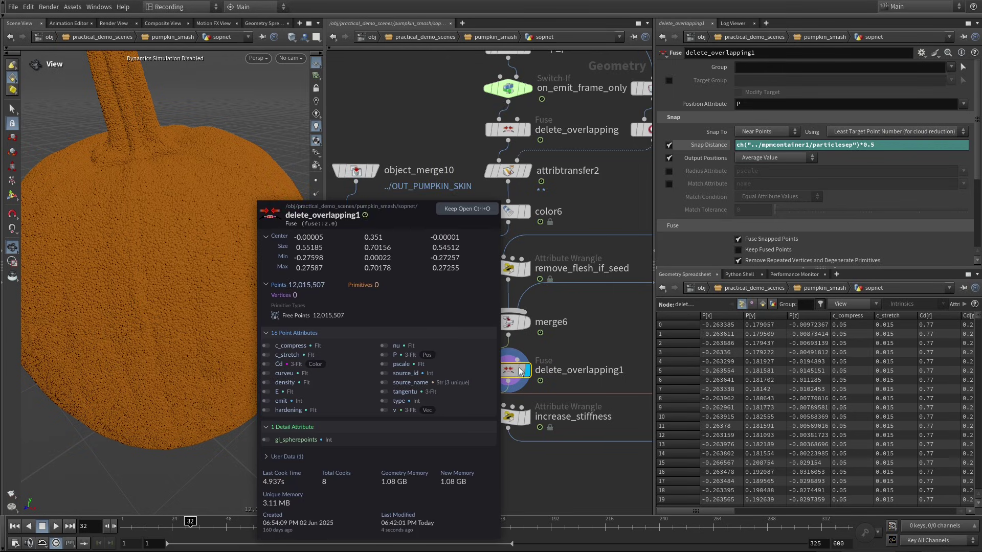
- Display the increase_stiffness wrangle, read its VEX expression and review the surrounding source branches
{"action": "left_click", "coordinate": [529, 339]}
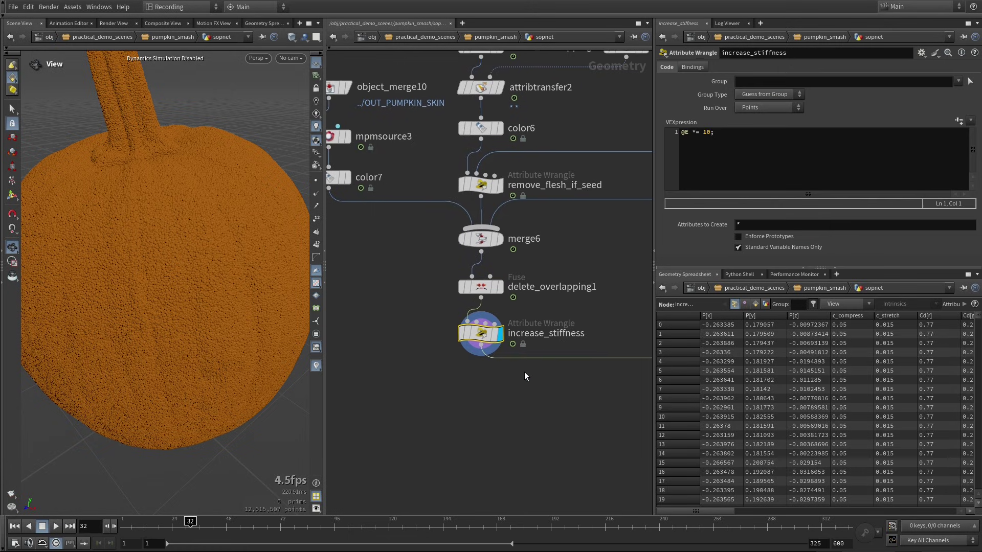
{"action": "middle_click_drag", "start_coordinate": [596, 369], "coordinate": [494, 394]}
{"action": "scroll", "coordinate": [502, 394], "scroll_direction": "down", "scroll_amount": 2}
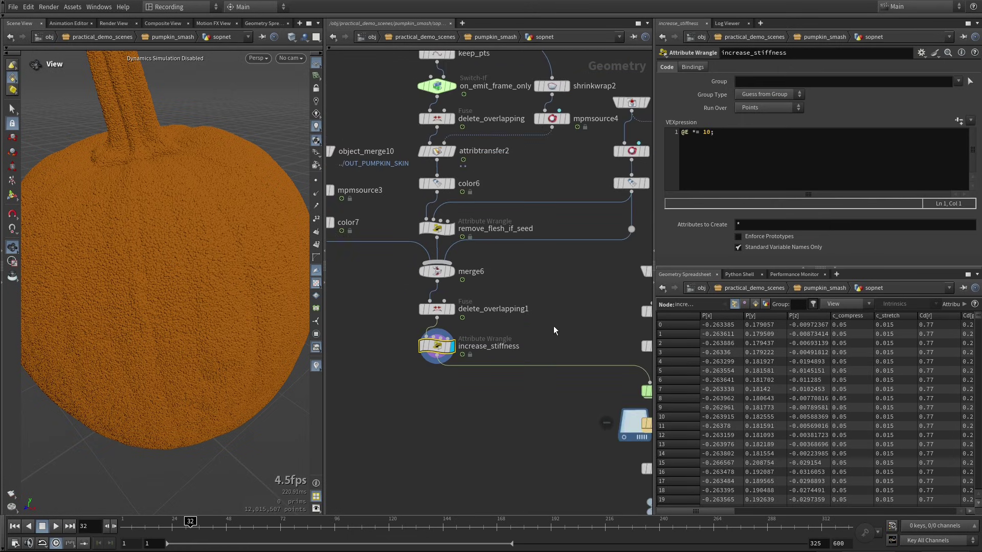
{"action": "scroll", "coordinate": [526, 387], "scroll_direction": "right", "scroll_amount": 2}
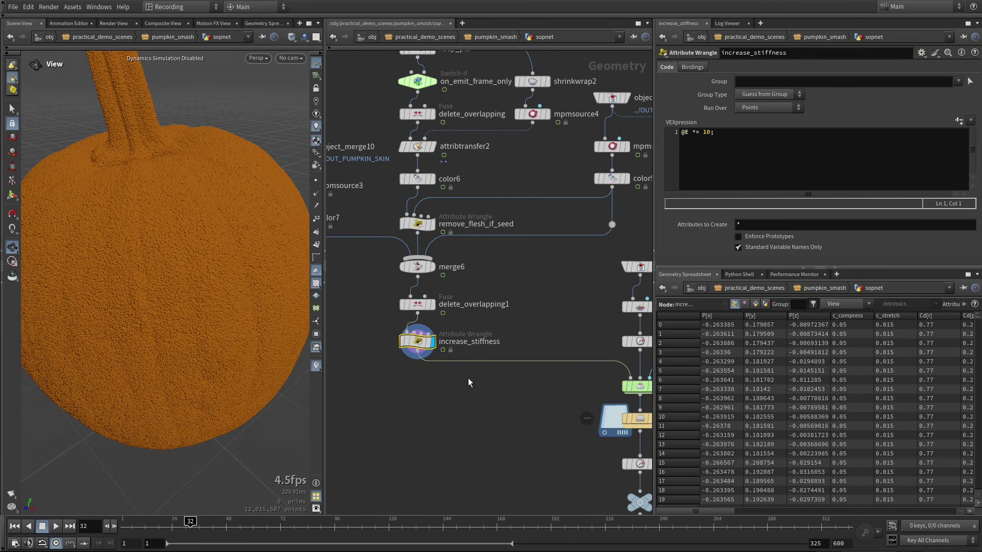
{"action": "scroll", "coordinate": [576, 286], "scroll_direction": "down", "scroll_amount": 4}
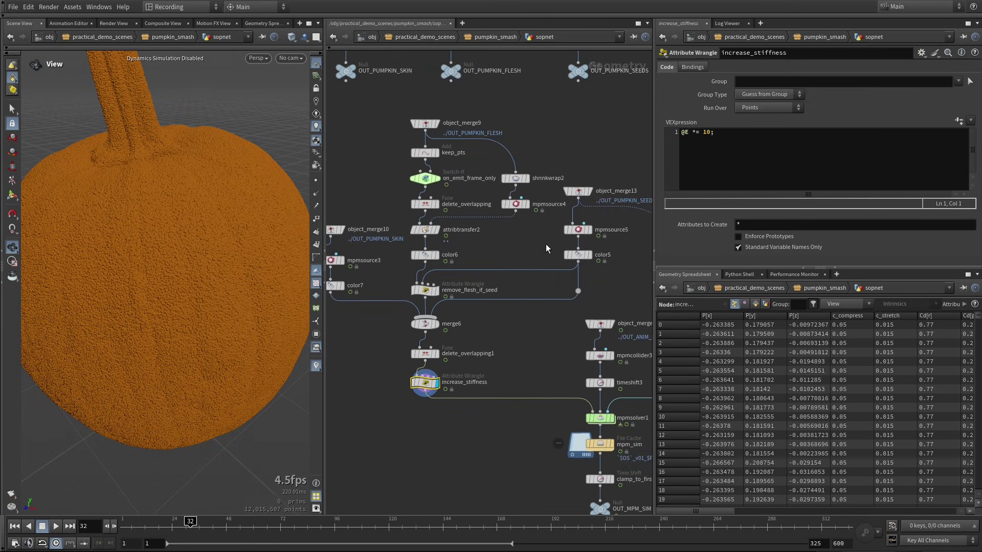
{"action": "scroll", "coordinate": [545, 244], "scroll_direction": "left", "scroll_amount": 2}
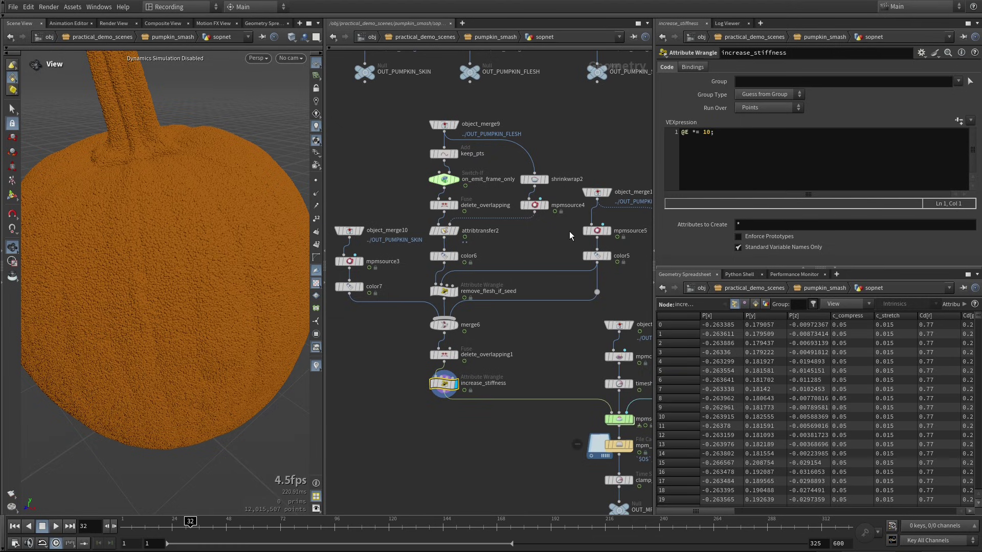
- Compare the material settings of the seed, flesh and skin sources mpmsource5, mpmsource4 and mpmsource3
{"action": "left_click", "coordinate": [596, 230]}
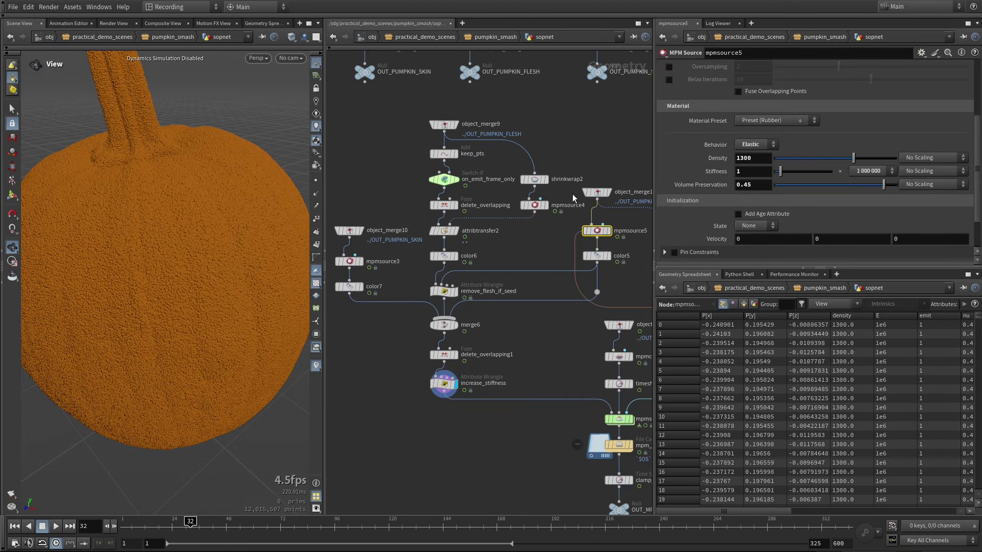
{"action": "left_click", "coordinate": [535, 205]}
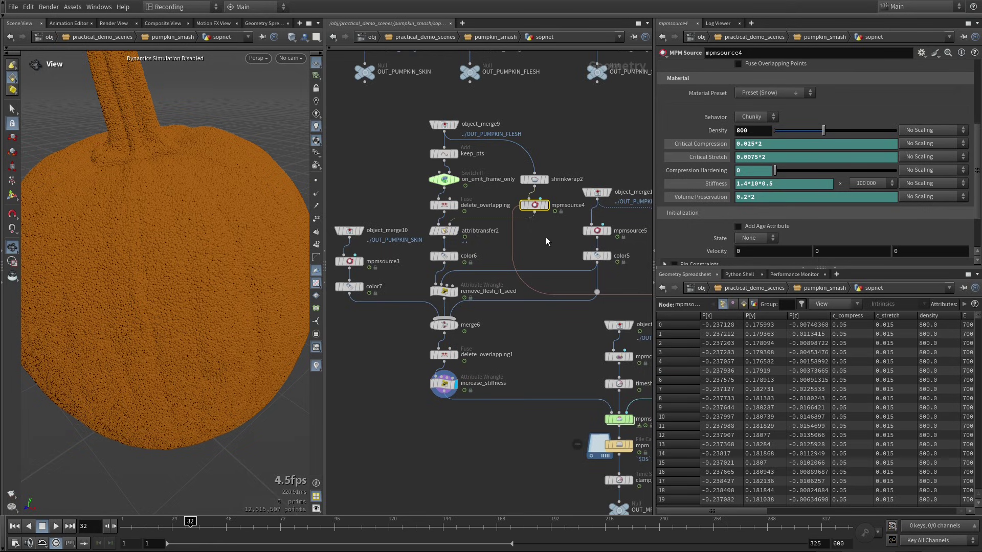
{"action": "middle_click_drag", "start_coordinate": [546, 236], "coordinate": [581, 236]}
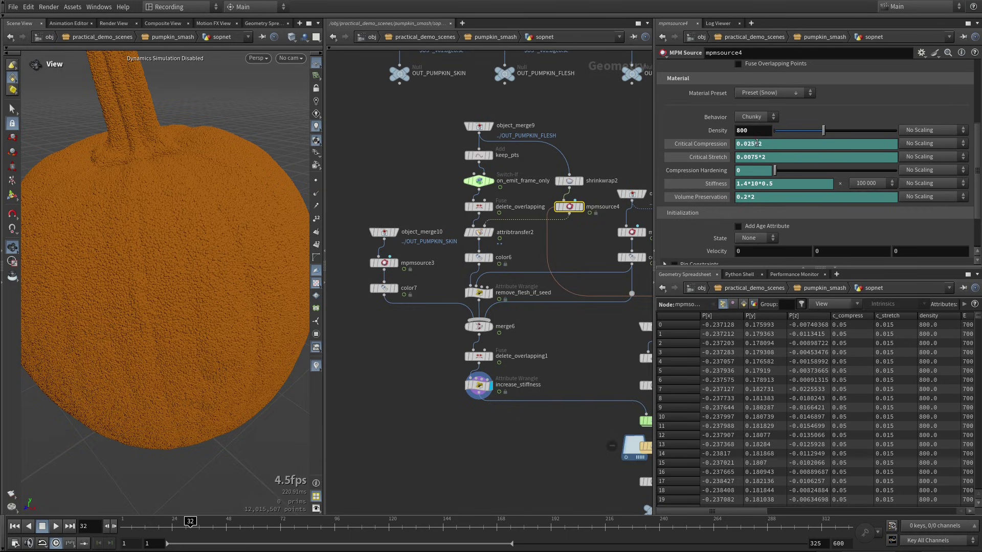
{"action": "type", "text": "2"}
{"action": "key", "text": "Return"}
{"action": "left_click", "coordinate": [384, 262]}
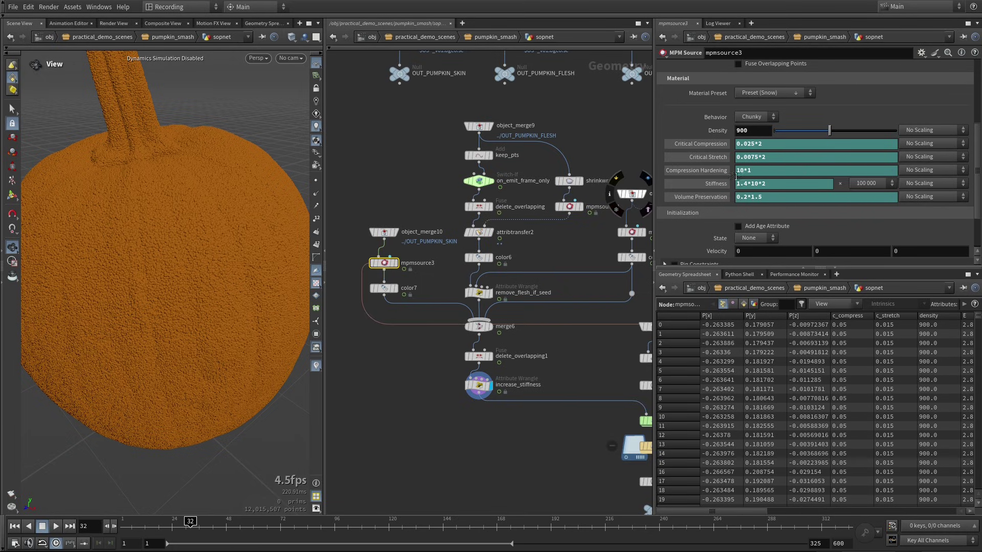
{"action": "middle_click_drag", "start_coordinate": [583, 262], "coordinate": [566, 263]}
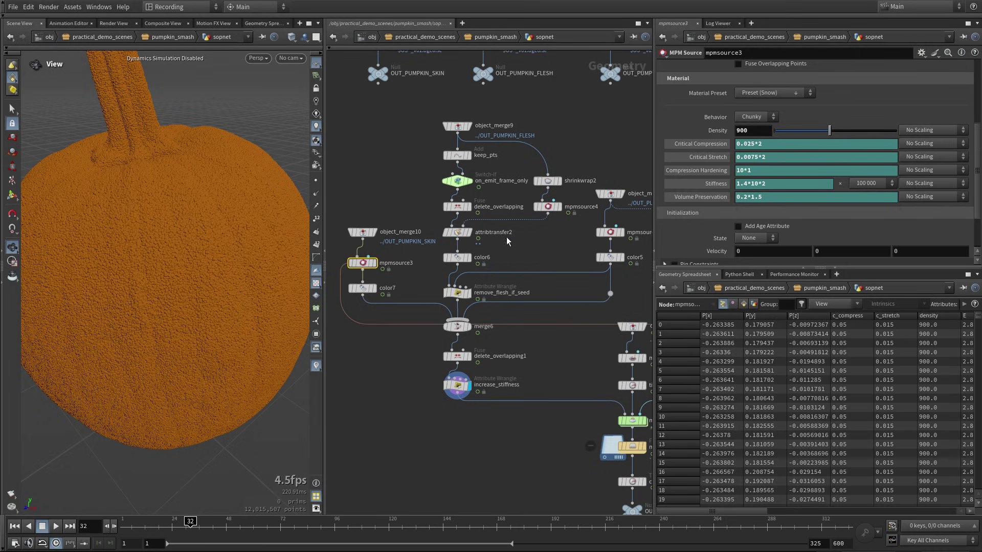
- Trace the network from the merged pumpkin sources to the object_merge4 hammer collider branch feeding mpmsolver1
{"action": "middle_click_drag", "start_coordinate": [554, 346], "coordinate": [531, 327]}
{"action": "scroll", "coordinate": [519, 330], "scroll_direction": "down", "scroll_amount": 3}
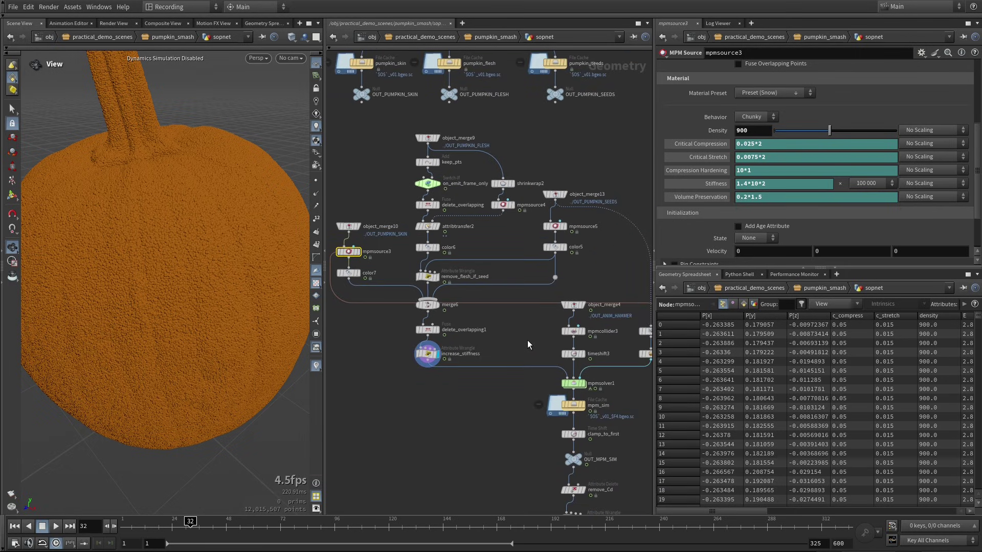
{"action": "middle_click_drag", "start_coordinate": [529, 346], "coordinate": [516, 333]}
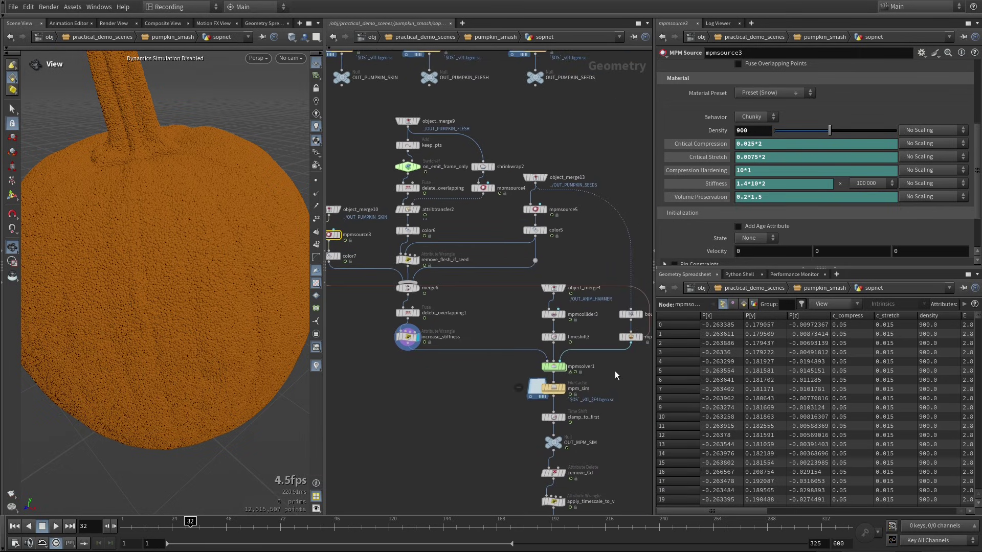
{"action": "middle_click_drag", "start_coordinate": [615, 374], "coordinate": [581, 374]}
{"action": "middle_click_drag", "start_coordinate": [552, 260], "coordinate": [513, 277]}
{"action": "scroll", "coordinate": [514, 278], "scroll_direction": "up", "scroll_amount": 3}
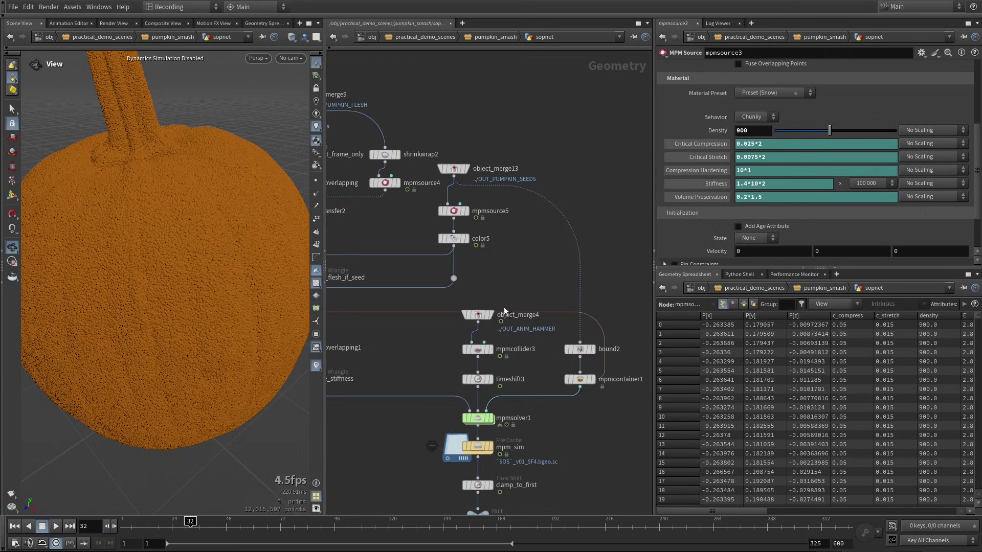
{"action": "left_click_drag", "start_coordinate": [459, 321], "coordinate": [456, 323]}
{"action": "middle_click_drag", "start_coordinate": [501, 290], "coordinate": [479, 330]}
- Display the OUT_ANIM_HAMMER null that feeds object_merge4 and frame the hammer model in the viewport
{"action": "left_click", "coordinate": [517, 307]}
{"action": "scroll", "coordinate": [539, 294], "scroll_direction": "down", "scroll_amount": 2}
{"action": "middle_click_drag", "start_coordinate": [598, 256], "coordinate": [527, 398]}
{"action": "middle_click_drag", "start_coordinate": [595, 224], "coordinate": [593, 295]}
{"action": "left_click", "coordinate": [521, 252]}
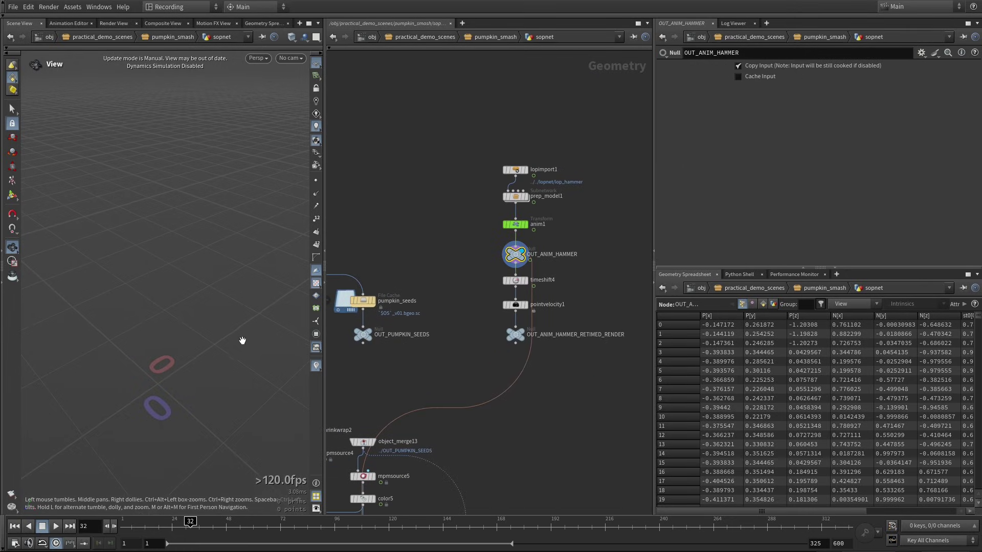
{"action": "key", "text": "F9"}
{"action": "key", "text": "space+g"}
{"action": "left_click_drag", "start_coordinate": [252, 364], "coordinate": [227, 388]}
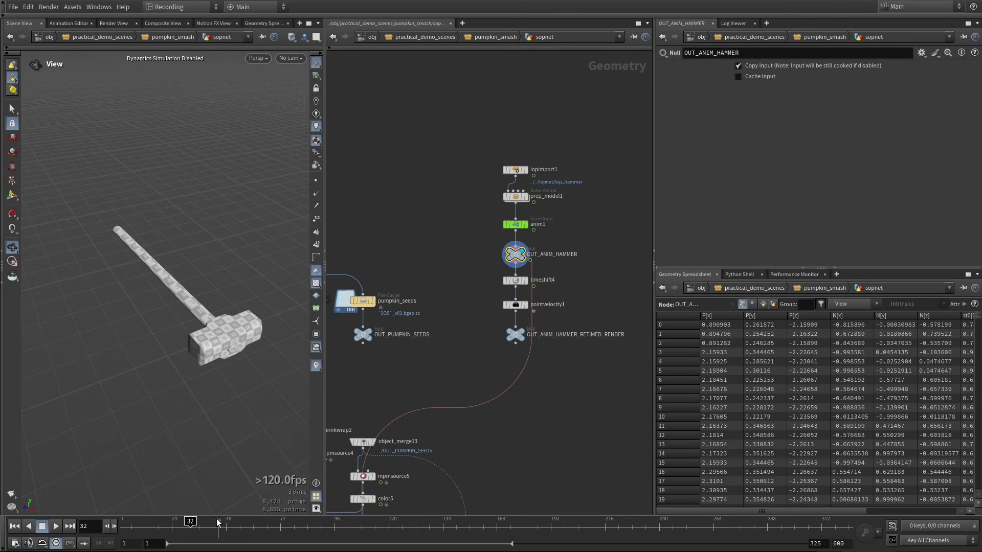
- Scrub the timeline to preview the hammer's full-speed swing, ending on frame 9
{"action": "left_click_drag", "start_coordinate": [218, 521], "coordinate": [133, 522]}
{"action": "left_click_drag", "start_coordinate": [182, 467], "coordinate": [213, 357]}
{"action": "mouse_move", "coordinate": [136, 525]}
{"action": "left_mouse_down"}
{"action": "mouse_move", "coordinate": [127, 521]}
{"action": "mouse_move", "coordinate": [144, 521]}
{"action": "mouse_move", "coordinate": [127, 521]}
{"action": "mouse_move", "coordinate": [138, 522]}
{"action": "left_mouse_up"}
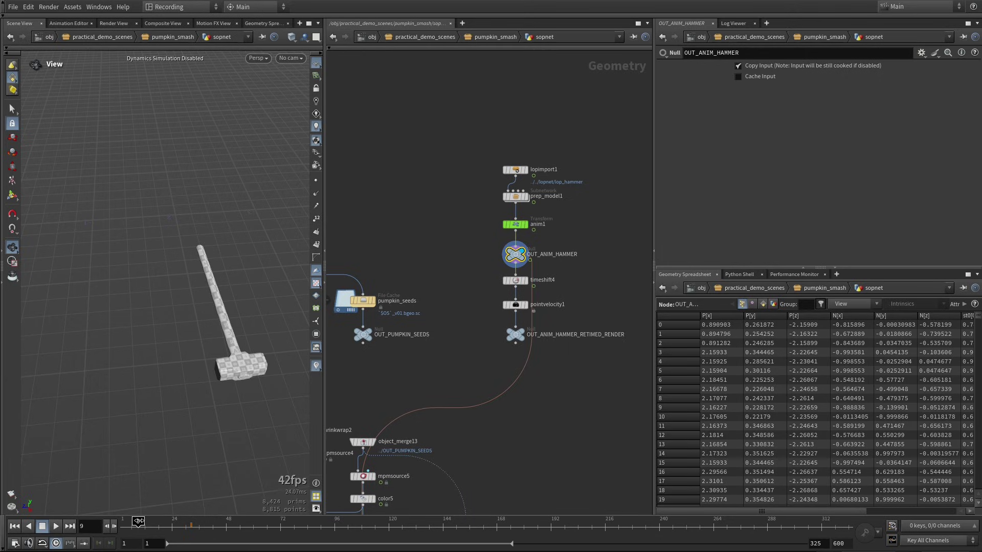
- Display timeshift4, read its Frame expression and scrub the retimed hammer animation to frame 143
{"action": "scroll", "coordinate": [565, 307], "scroll_direction": "up", "scroll_amount": 3}
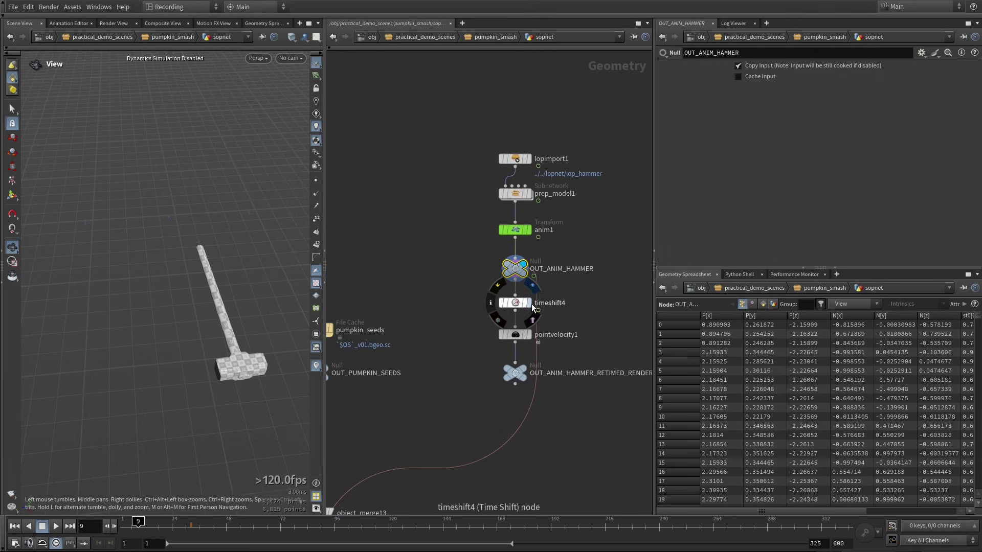
{"action": "left_click", "coordinate": [530, 303]}
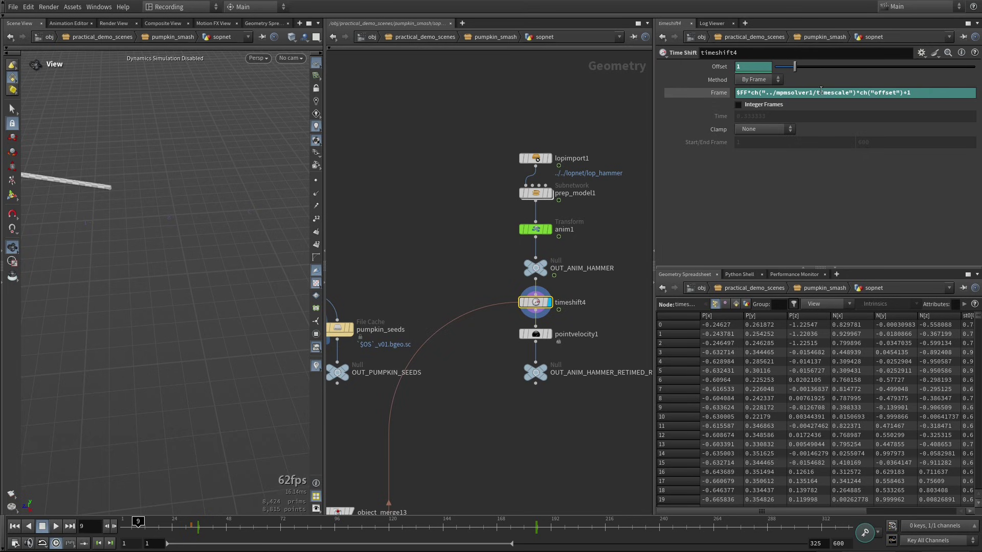
{"action": "scroll", "coordinate": [228, 300], "scroll_direction": "down", "scroll_amount": 2}
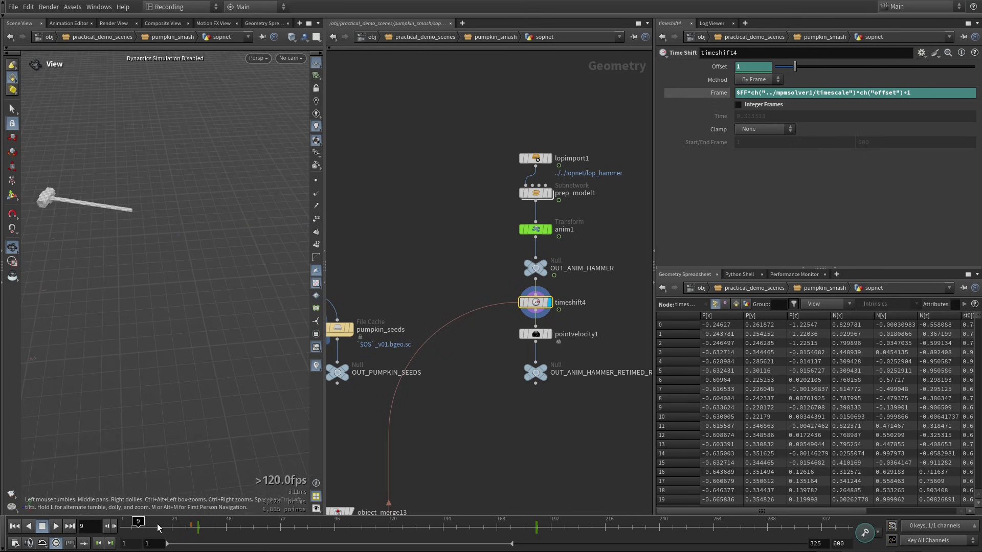
{"action": "left_click_drag", "start_coordinate": [140, 521], "coordinate": [440, 524]}
- Return to mpmsolver1 and examine its Time Scale and Material Condition settings
{"action": "middle_click_drag", "start_coordinate": [528, 450], "coordinate": [602, 275]}
{"action": "scroll", "coordinate": [572, 392], "scroll_direction": "down", "scroll_amount": 4}
{"action": "scroll", "coordinate": [601, 403], "scroll_direction": "up", "scroll_amount": 6}
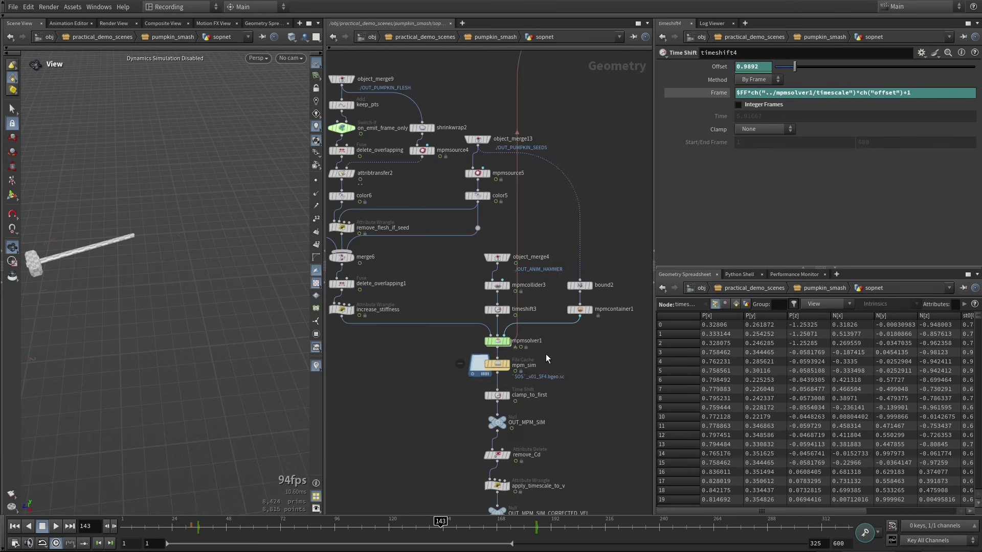
{"action": "left_click", "coordinate": [462, 361]}
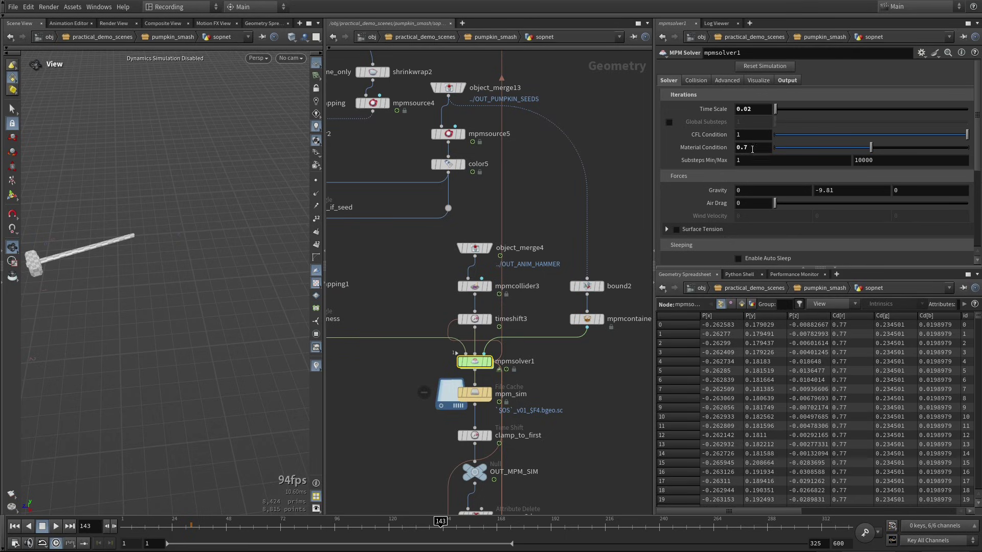
{"action": "left_click", "coordinate": [757, 110]}
- Examine the start frame, particle separation and boundary settings of mpmcontainer1 and its bound2 input
{"action": "middle_click_drag", "start_coordinate": [587, 360], "coordinate": [578, 340]}
{"action": "left_click", "coordinate": [577, 300]}
{"action": "mouse_move", "coordinate": [574, 264]}
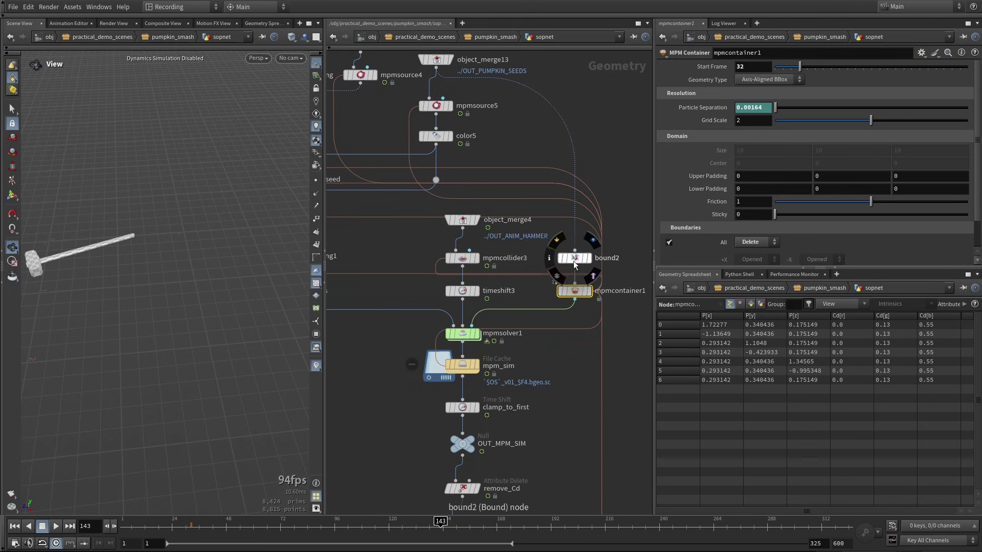
{"action": "middle_click_drag", "start_coordinate": [582, 378], "coordinate": [589, 354]}
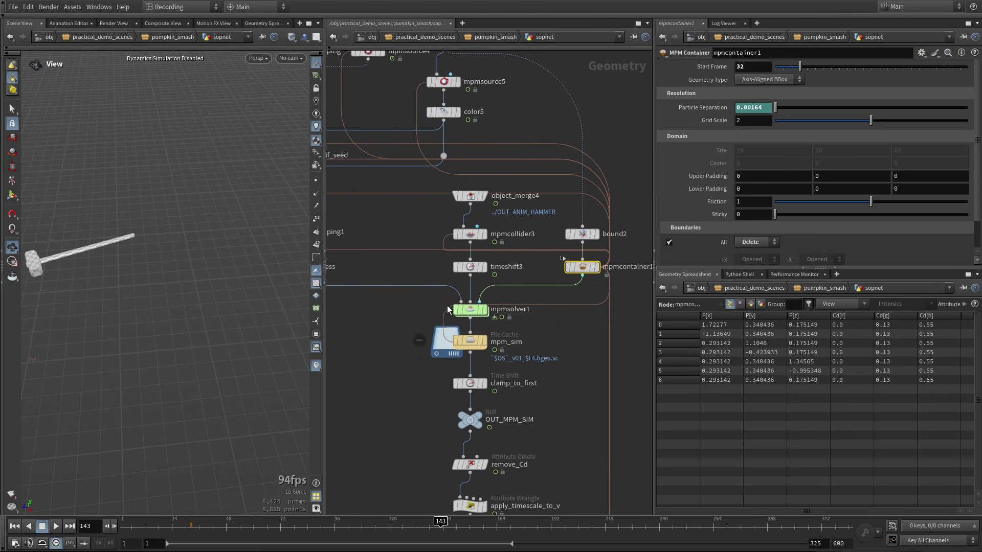
- Review the output point attributes and extra attributes of mpmsolver1
{"action": "left_click", "coordinate": [470, 309]}
{"action": "mouse_move", "coordinate": [975, 131]}
{"action": "left_mouse_down"}
{"action": "mouse_move", "coordinate": [976, 140]}
{"action": "mouse_move", "coordinate": [975, 122]}
{"action": "left_mouse_up"}
{"action": "left_click", "coordinate": [786, 80]}
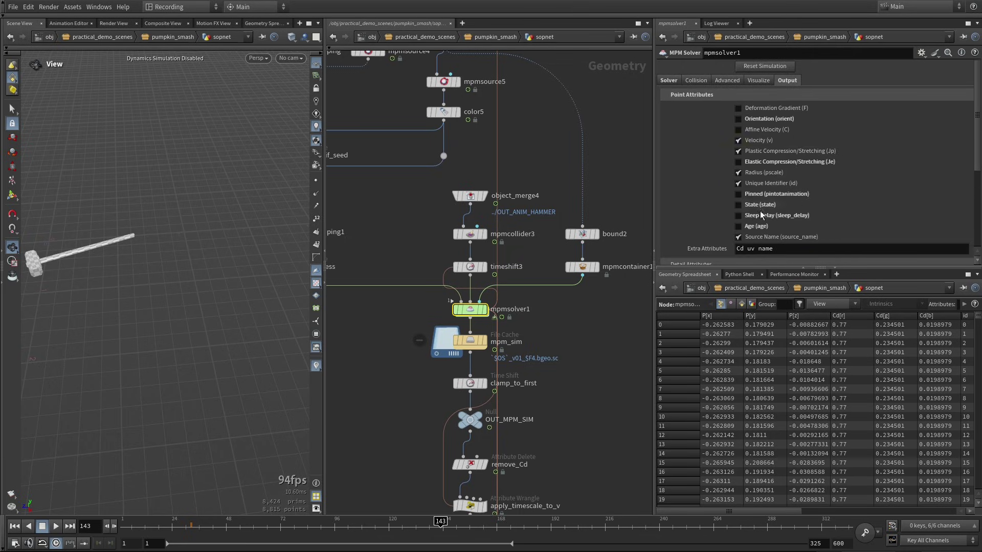
{"action": "mouse_move", "coordinate": [977, 154]}
{"action": "left_mouse_down"}
{"action": "mouse_move", "coordinate": [977, 186]}
{"action": "mouse_move", "coordinate": [977, 158]}
{"action": "left_mouse_up"}
{"action": "mouse_move", "coordinate": [543, 373]}
{"action": "middle_mouse_down"}
{"action": "mouse_move", "coordinate": [569, 328]}
{"action": "mouse_move", "coordinate": [578, 353]}
{"action": "mouse_move", "coordinate": [589, 299]}
{"action": "middle_mouse_up"}
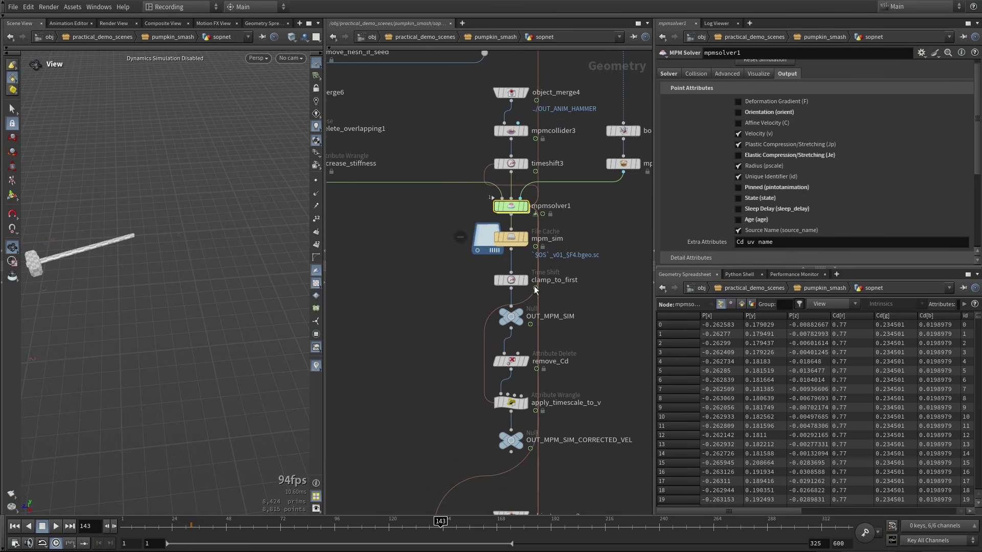
- Display the mpm_sim file cache and inspect the smashed pumpkin particles up close
{"action": "mouse_move", "coordinate": [556, 240]}
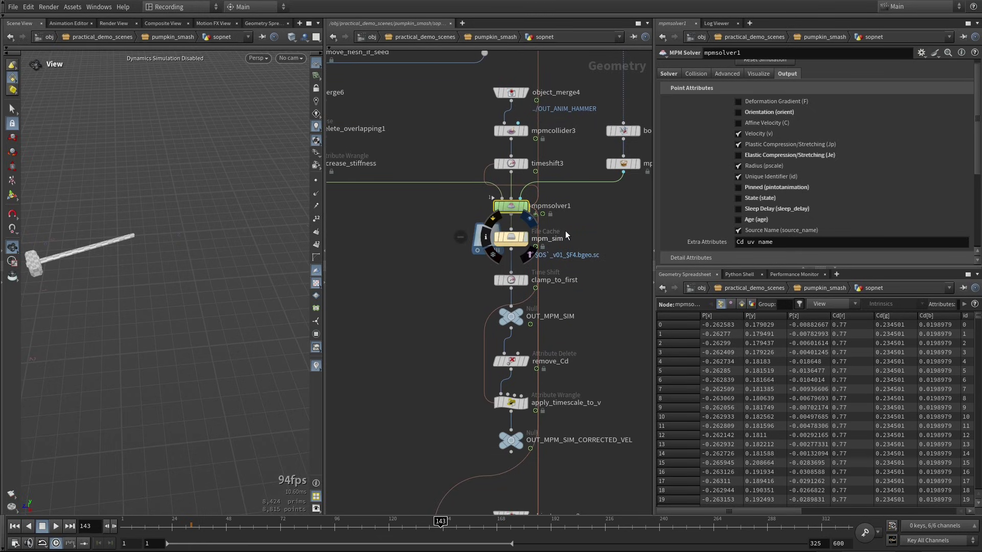
{"action": "left_click", "coordinate": [524, 237]}
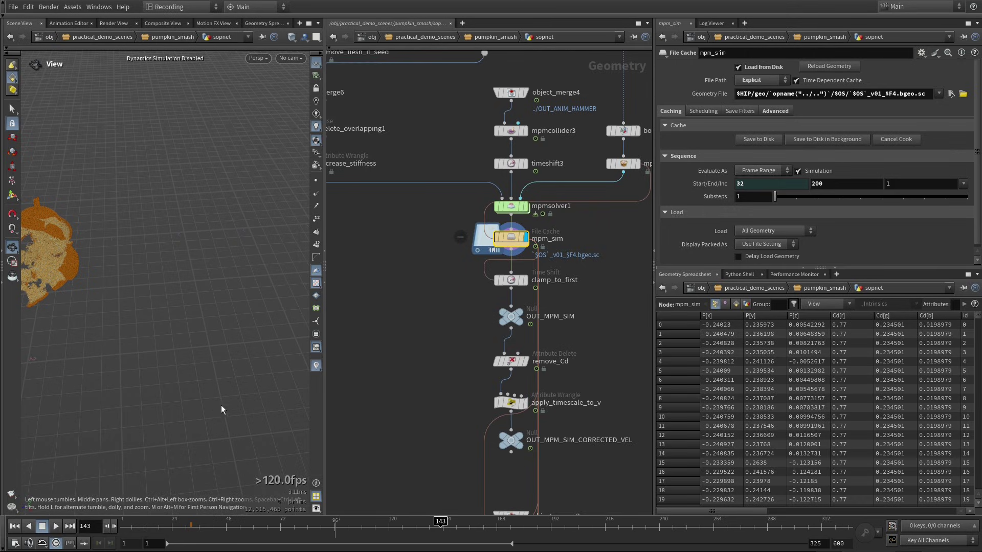
{"action": "middle_click_drag", "start_coordinate": [223, 364], "coordinate": [280, 373]}
{"action": "right_click_drag", "start_coordinate": [281, 373], "coordinate": [206, 254]}
{"action": "left_click_drag", "start_coordinate": [206, 255], "coordinate": [217, 314]}
{"action": "right_click_drag", "start_coordinate": [217, 314], "coordinate": [246, 327]}
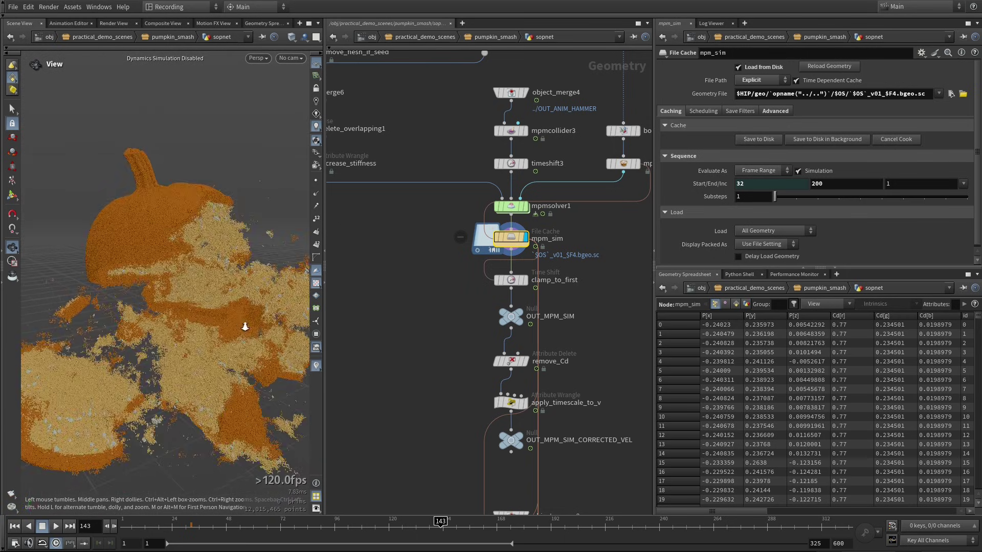
- Revisit mpmcontainer1, and display the clamp_to_first time shift to examine its frame and clamp settings
{"action": "left_click_drag", "start_coordinate": [245, 326], "coordinate": [240, 347]}
{"action": "scroll", "coordinate": [564, 339], "scroll_direction": "up", "scroll_amount": 3}
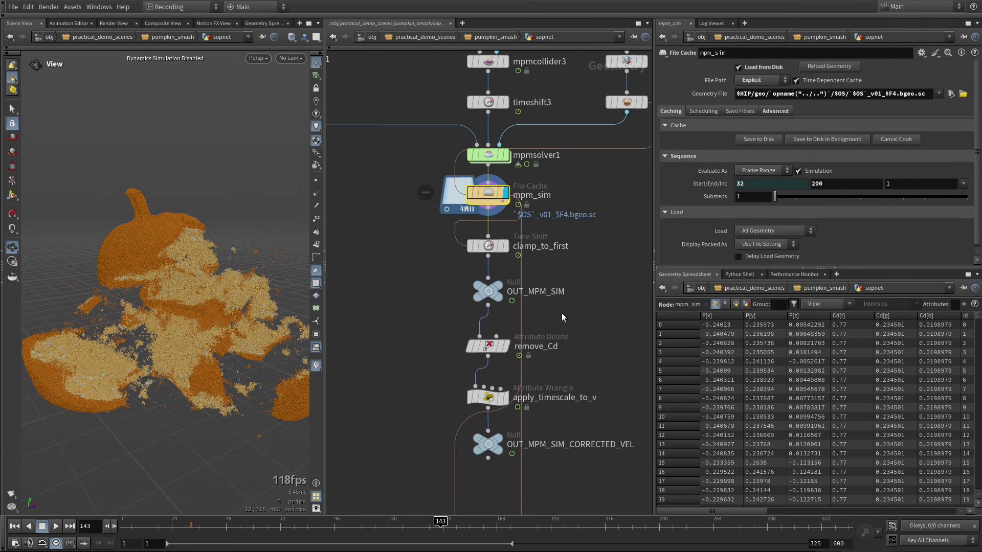
{"action": "middle_click_drag", "start_coordinate": [576, 184], "coordinate": [514, 280]}
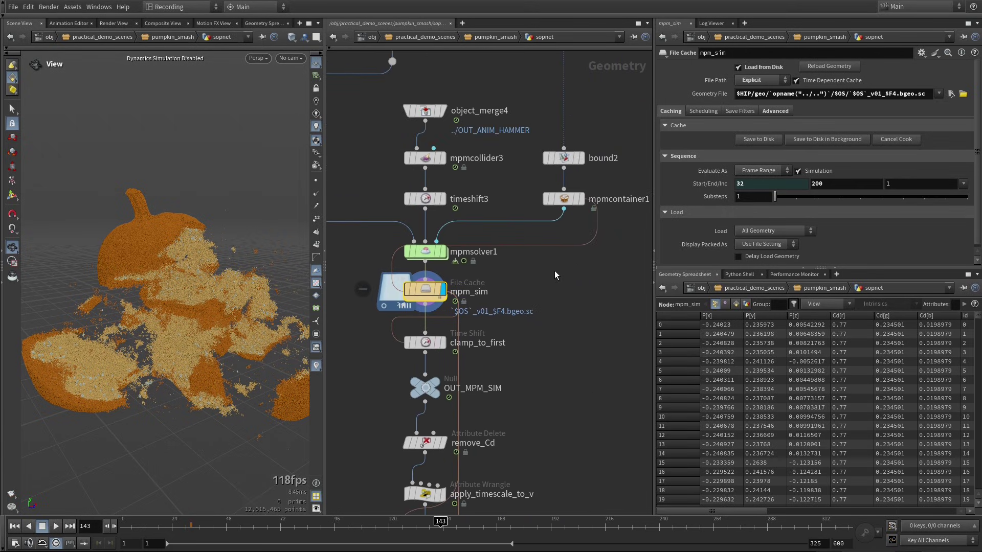
{"action": "left_click", "coordinate": [563, 199]}
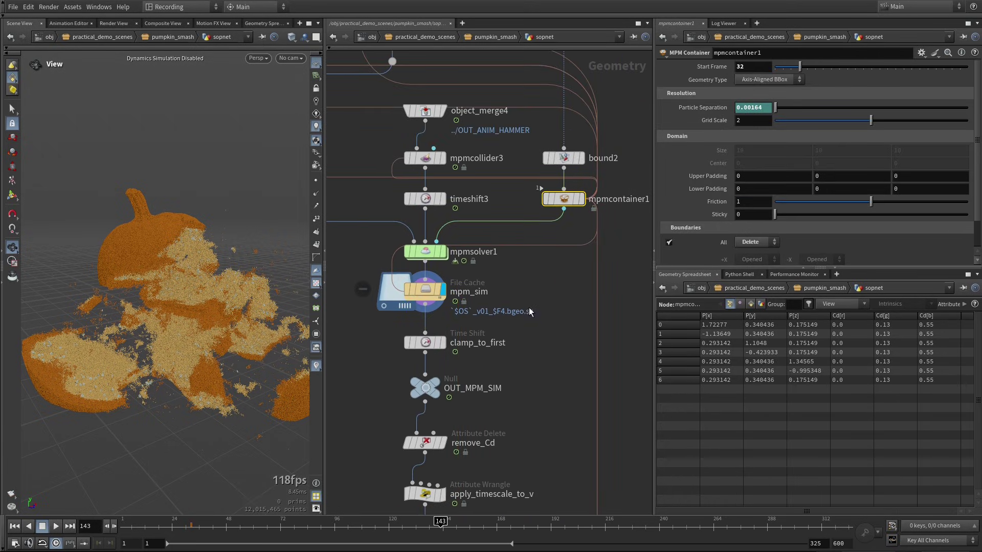
{"action": "left_click", "coordinate": [429, 345]}
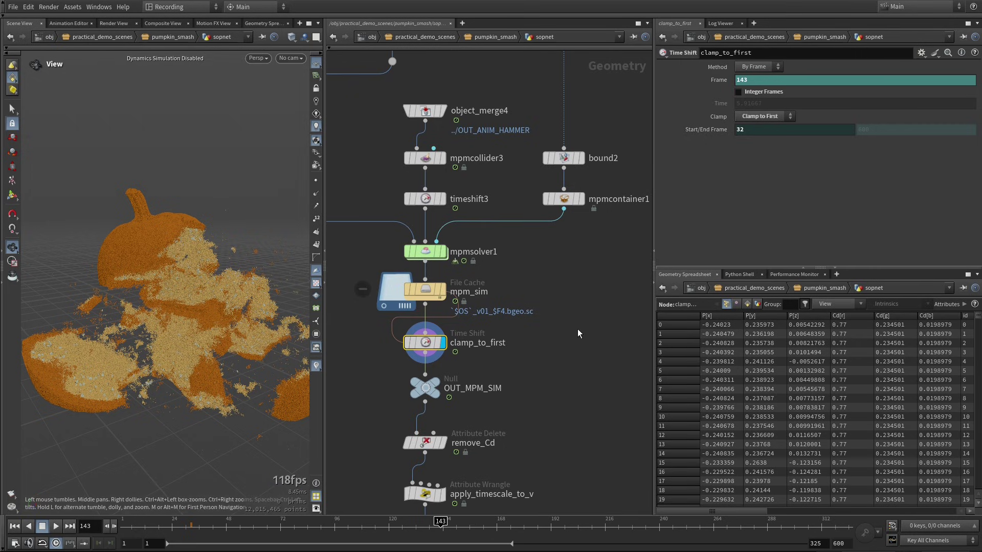
{"action": "middle_click_drag", "start_coordinate": [557, 345], "coordinate": [551, 298]}
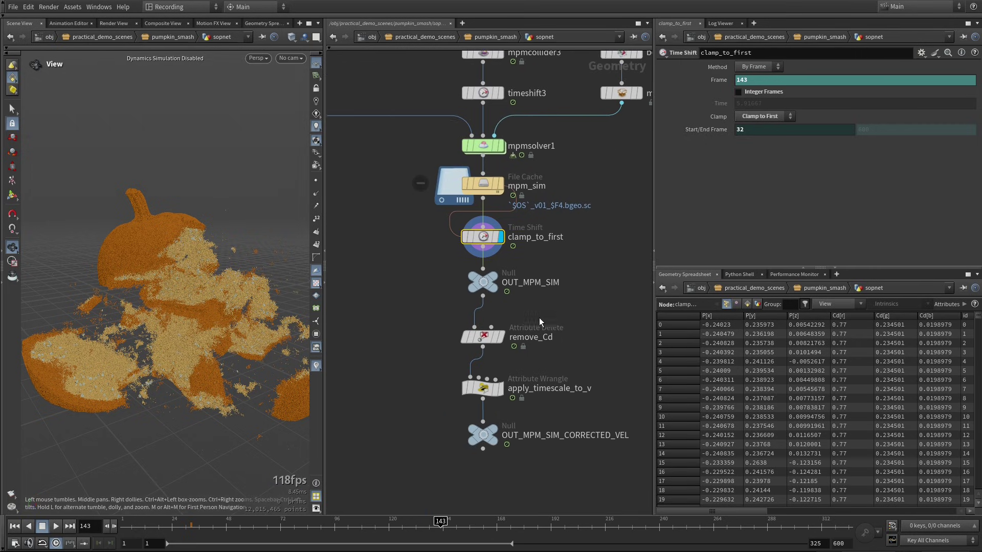
- Display remove_Cd and apply_timescale_to_v in turn, examining the deleted point attribute and the velocity timescale expression
{"action": "left_click", "coordinate": [502, 342]}
{"action": "key", "text": "f"}
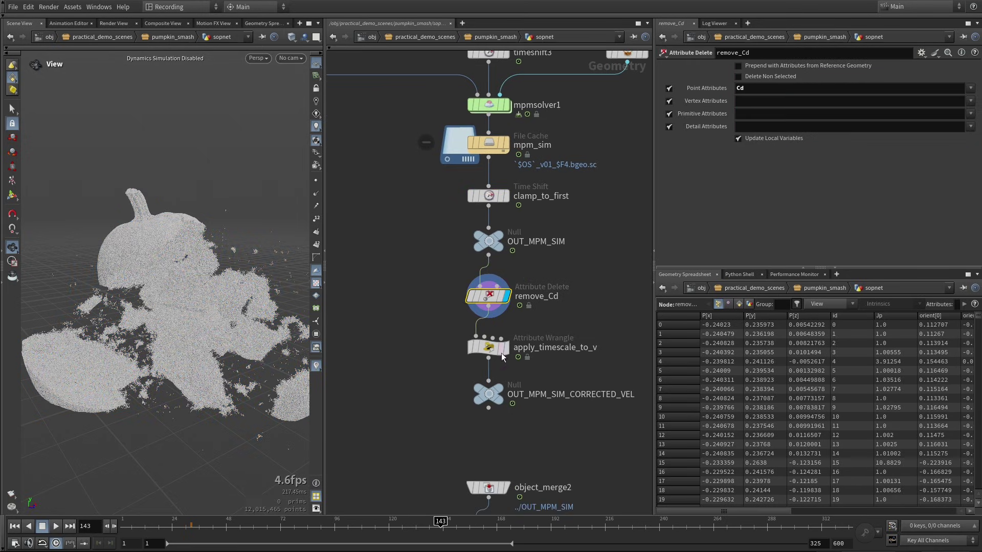
{"action": "mouse_move", "coordinate": [508, 348]}
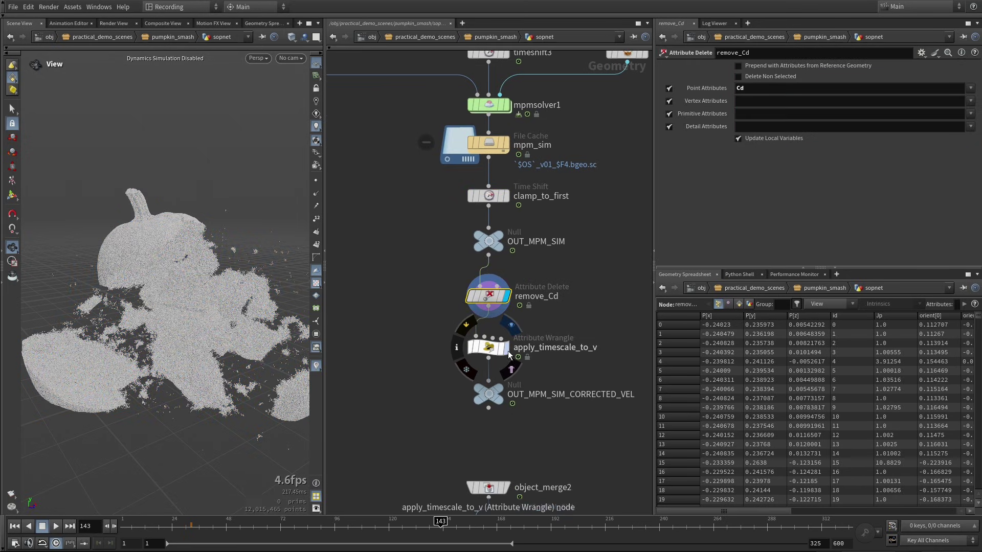
{"action": "left_click", "coordinate": [508, 349]}
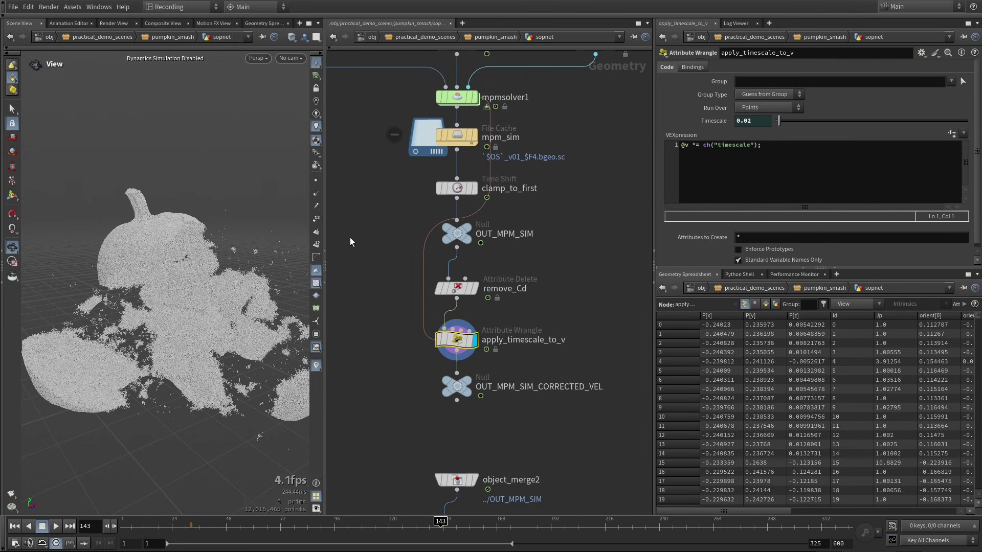
{"action": "mouse_move", "coordinate": [464, 393]}
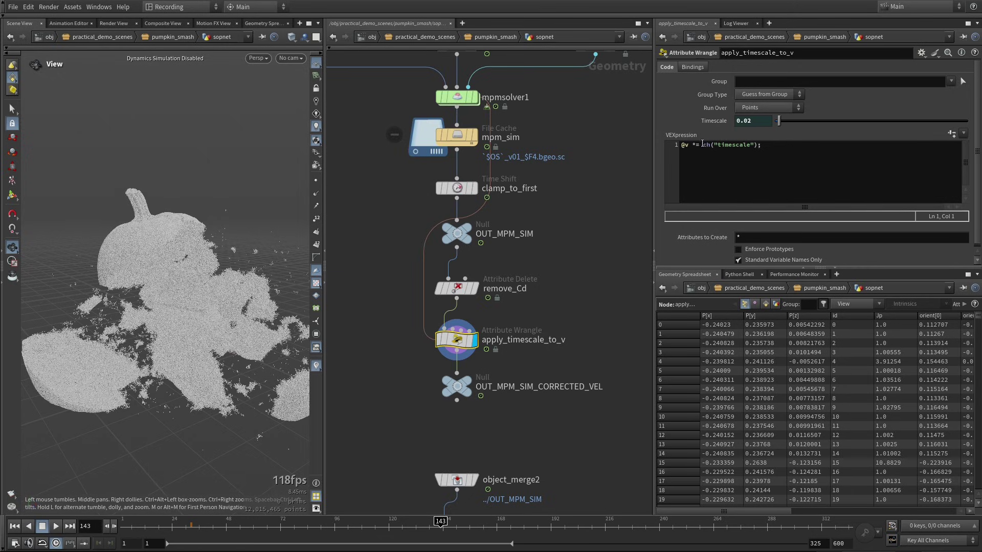
- Display the mpm_sdf_collider file cache and inspect the surfaced pumpkin up close
{"action": "scroll", "coordinate": [544, 326], "scroll_direction": "down", "scroll_amount": 10}
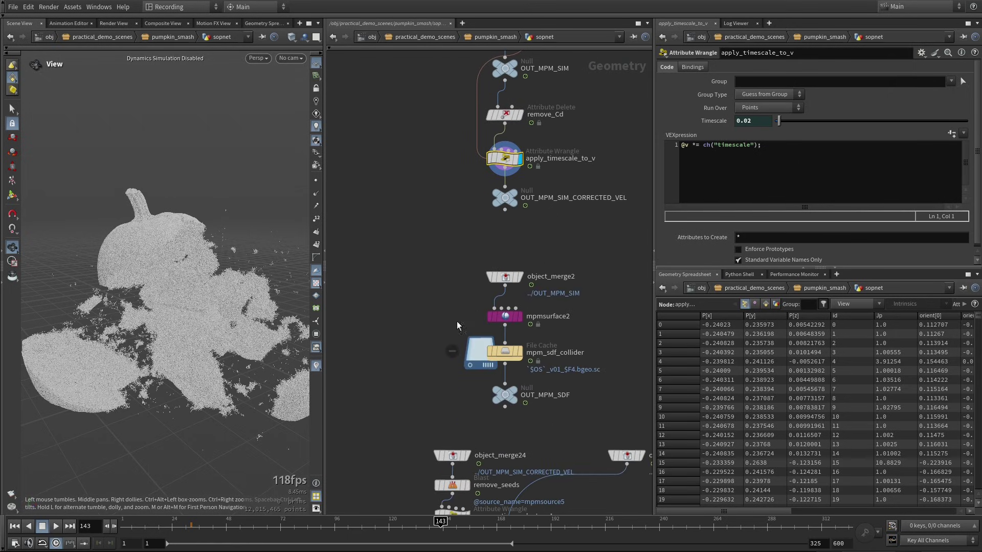
{"action": "mouse_move", "coordinate": [535, 344]}
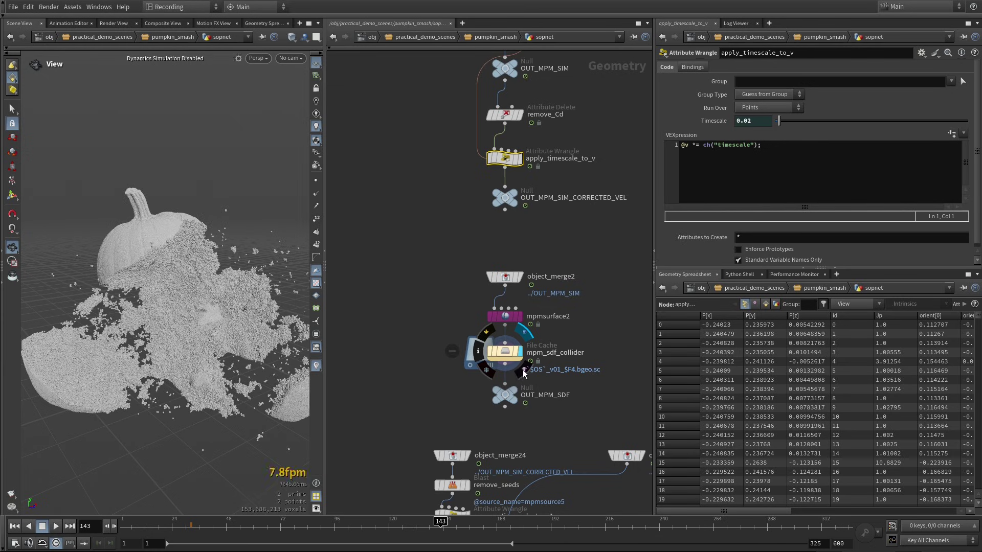
{"action": "left_click", "coordinate": [513, 353]}
{"action": "right_click_drag", "start_coordinate": [212, 263], "coordinate": [220, 312]}
{"action": "mouse_move", "coordinate": [220, 312]}
{"action": "left_mouse_down"}
{"action": "mouse_move", "coordinate": [208, 307]}
{"action": "mouse_move", "coordinate": [221, 307]}
{"action": "left_mouse_up"}
- Examine the velocity and surface settings of mpmsurface2, including the VDB method and filtering
{"action": "left_click", "coordinate": [542, 326]}
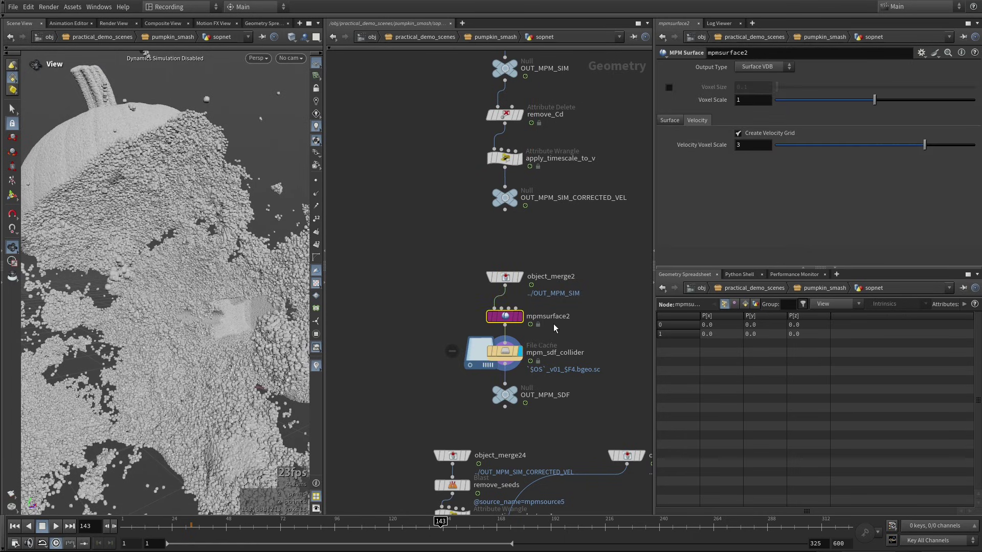
{"action": "left_click", "coordinate": [670, 120]}
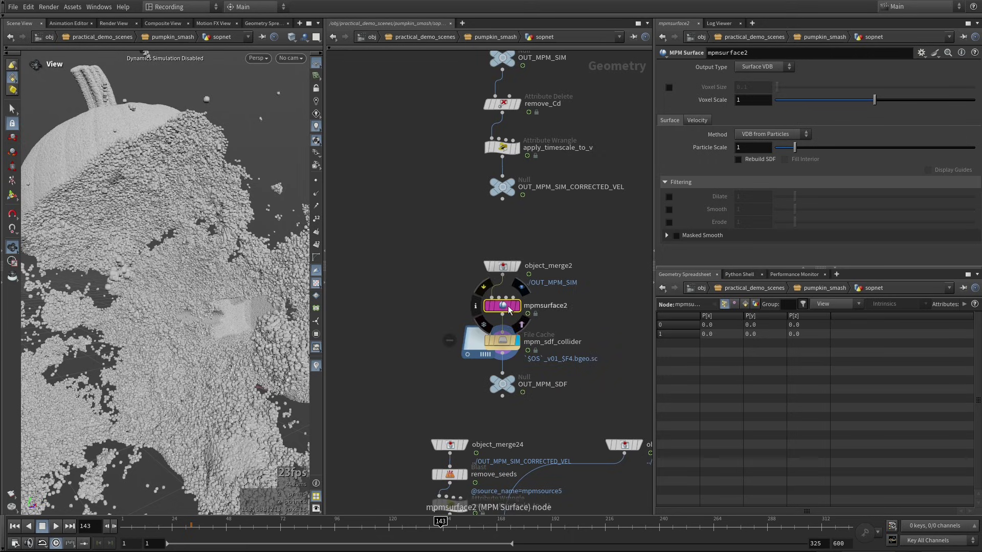
{"action": "mouse_move", "coordinate": [573, 313]}
{"action": "middle_mouse_down"}
{"action": "mouse_move", "coordinate": [571, 272]}
{"action": "mouse_move", "coordinate": [554, 287]}
{"action": "middle_mouse_up"}
{"action": "mouse_move", "coordinate": [527, 332]}
{"action": "middle_mouse_down"}
{"action": "mouse_move", "coordinate": [489, 299]}
{"action": "mouse_move", "coordinate": [513, 281]}
{"action": "middle_mouse_up"}
- Display object_merge24, which brings in OUT_MPM_SIM_CORRECTED_VEL, and frame the whole smashed pumpkin in the viewport
{"action": "mouse_move", "coordinate": [459, 287]}
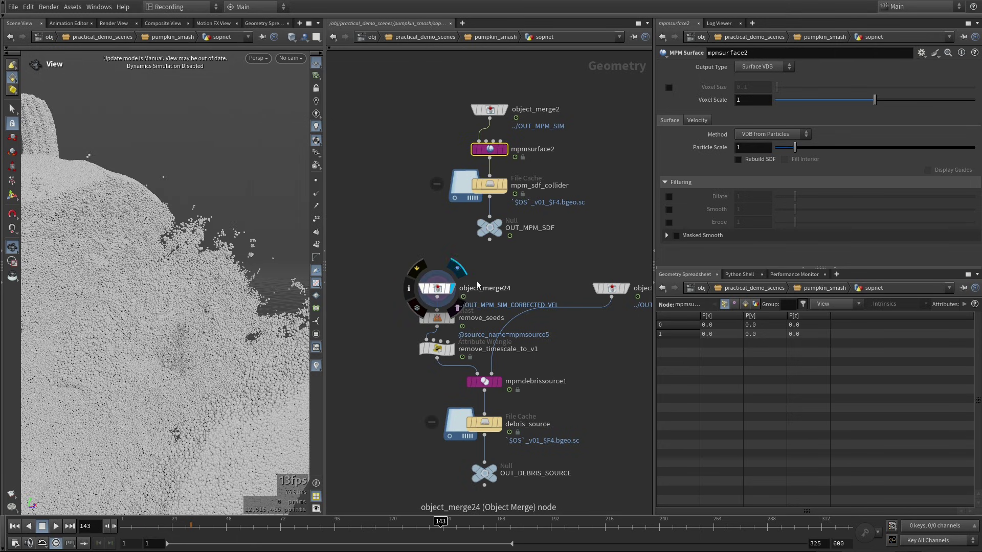
{"action": "left_click", "coordinate": [456, 287]}
{"action": "middle_click_drag", "start_coordinate": [480, 394], "coordinate": [495, 362]}
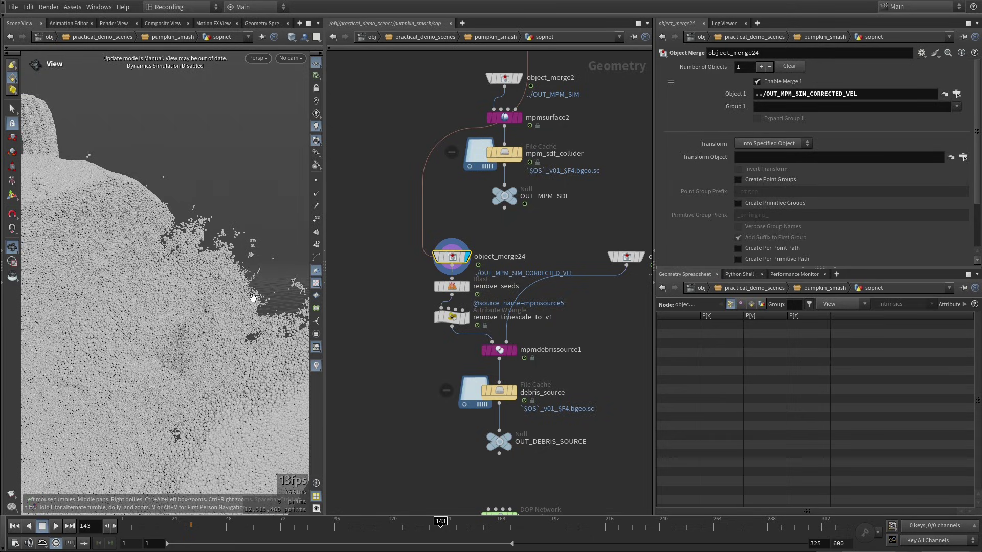
{"action": "left_click_drag", "start_coordinate": [253, 298], "coordinate": [226, 296]}
{"action": "right_click_drag", "start_coordinate": [226, 297], "coordinate": [108, 258]}
{"action": "middle_click_drag", "start_coordinate": [108, 257], "coordinate": [168, 260]}
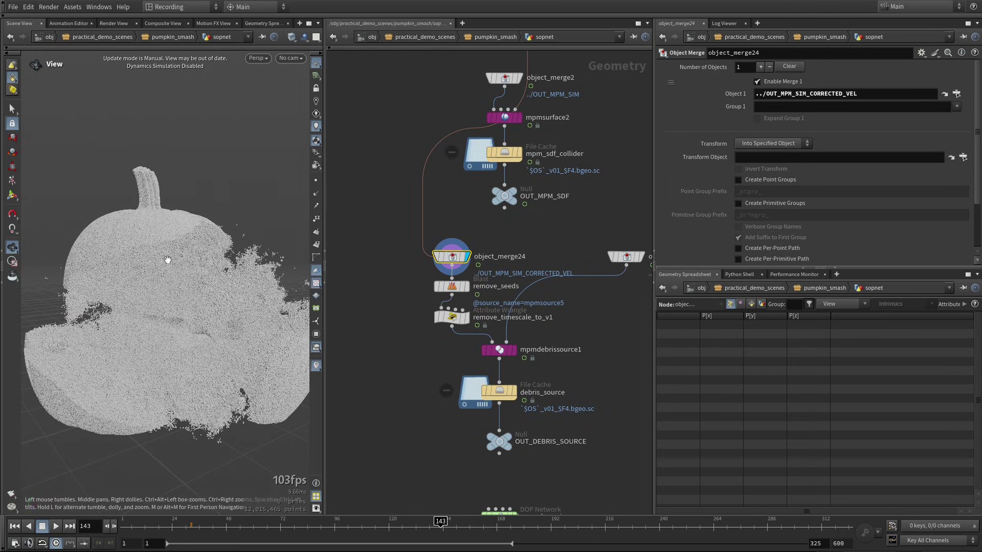
{"action": "scroll", "coordinate": [438, 257], "scroll_direction": "up", "scroll_amount": 2}
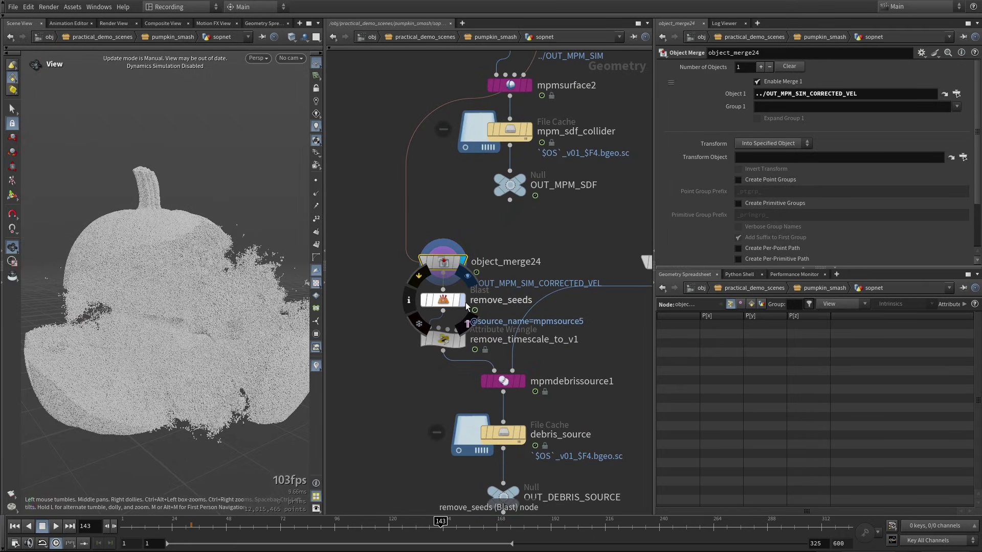
- Display remove_seeds and remove_timescale_to_v1 in turn, examining the blast group and the velocity division expression
{"action": "left_click", "coordinate": [443, 300]}
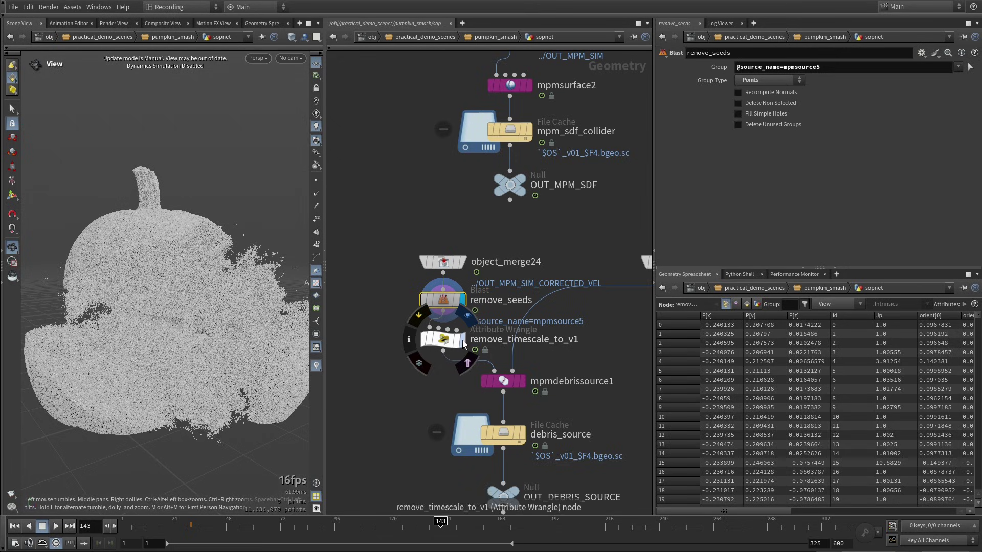
{"action": "left_click", "coordinate": [460, 347]}
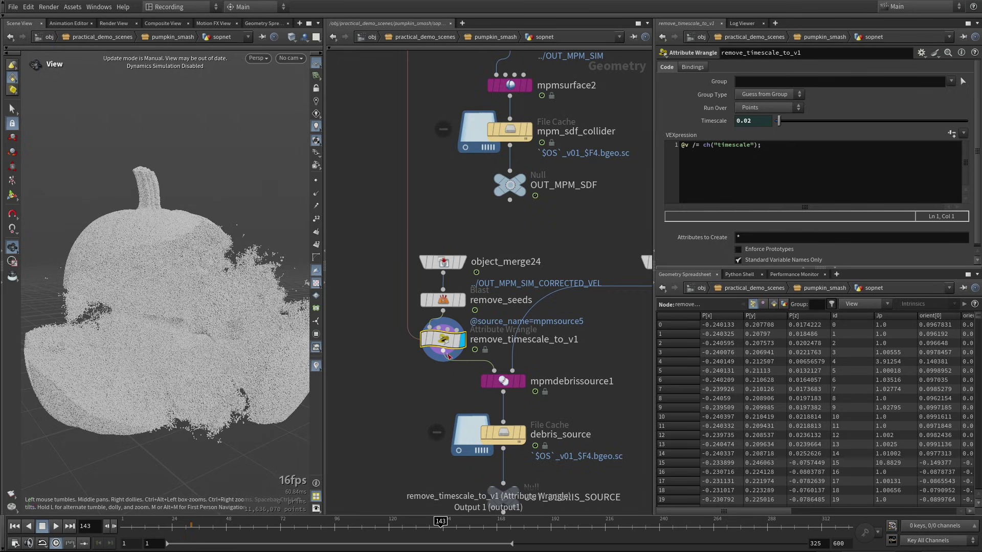
{"action": "middle_click_drag", "start_coordinate": [416, 366], "coordinate": [417, 332]}
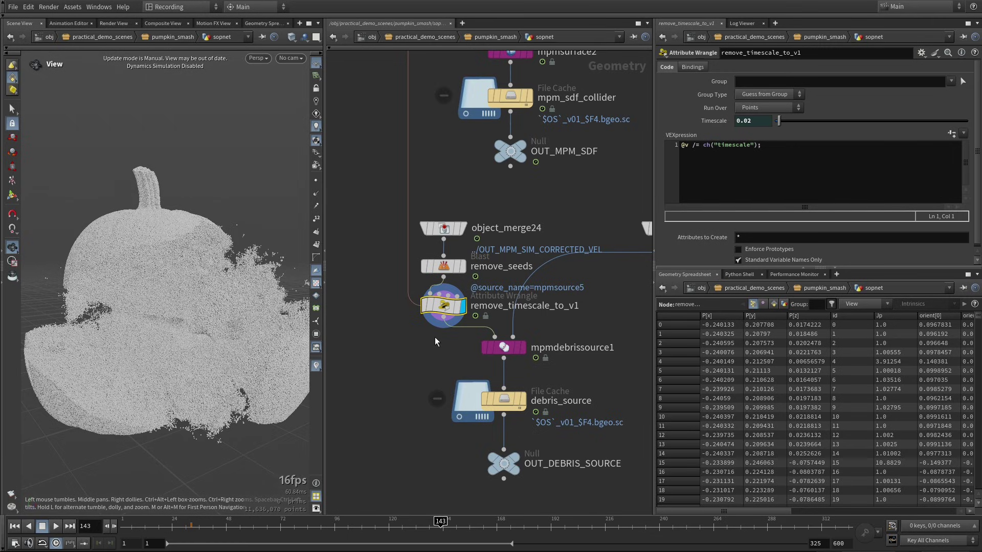
- Show the point velocity trails and compare them between remove_seeds and remove_timescale_to_v1 from several angles
{"action": "left_click", "coordinate": [319, 209]}
{"action": "left_click_drag", "start_coordinate": [224, 328], "coordinate": [242, 324]}
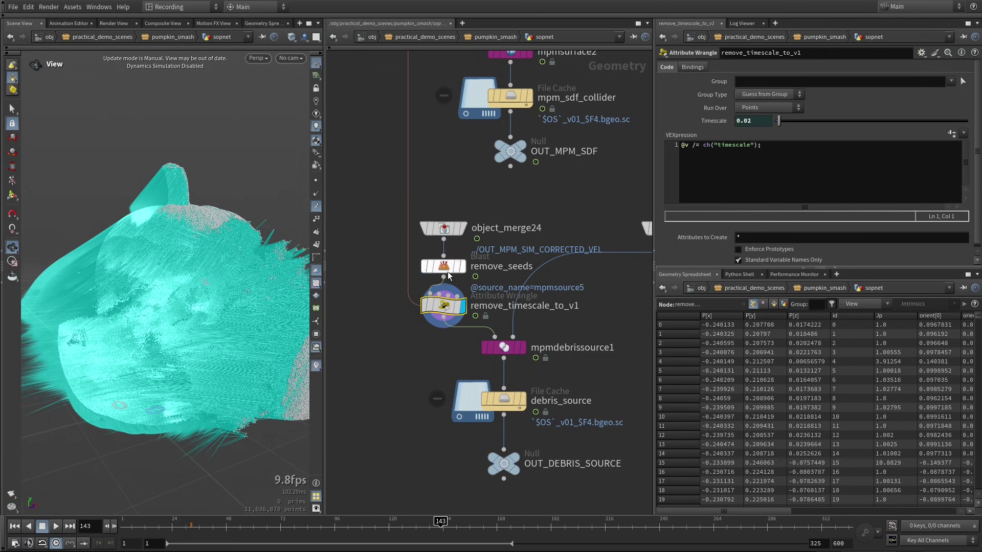
{"action": "left_click", "coordinate": [462, 266]}
{"action": "left_click", "coordinate": [464, 309]}
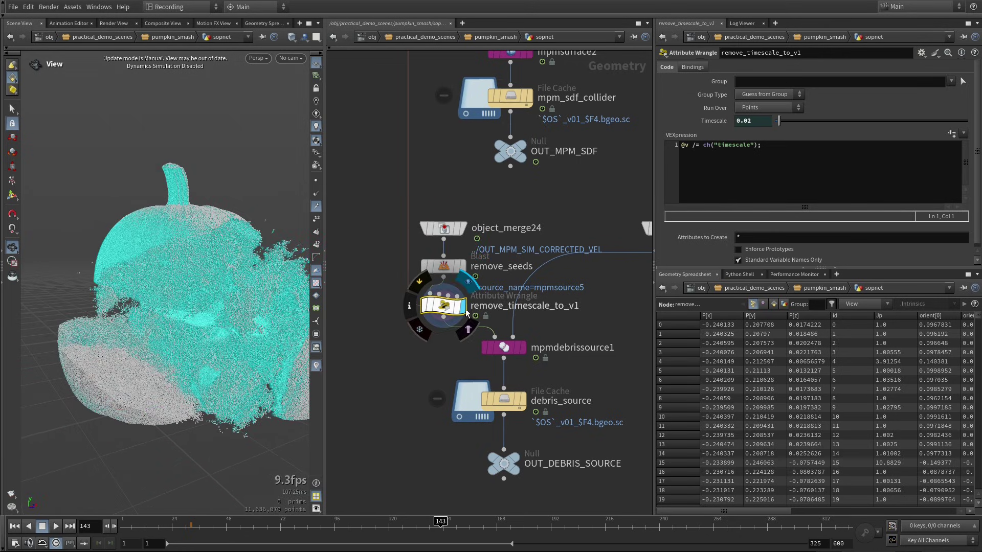
{"action": "left_click", "coordinate": [465, 310]}
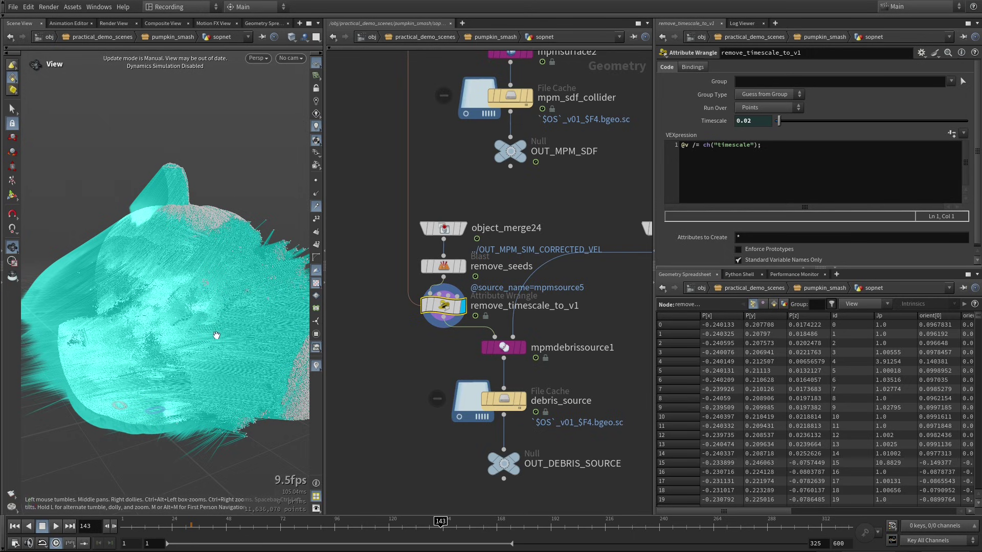
{"action": "left_click_drag", "start_coordinate": [217, 336], "coordinate": [261, 306]}
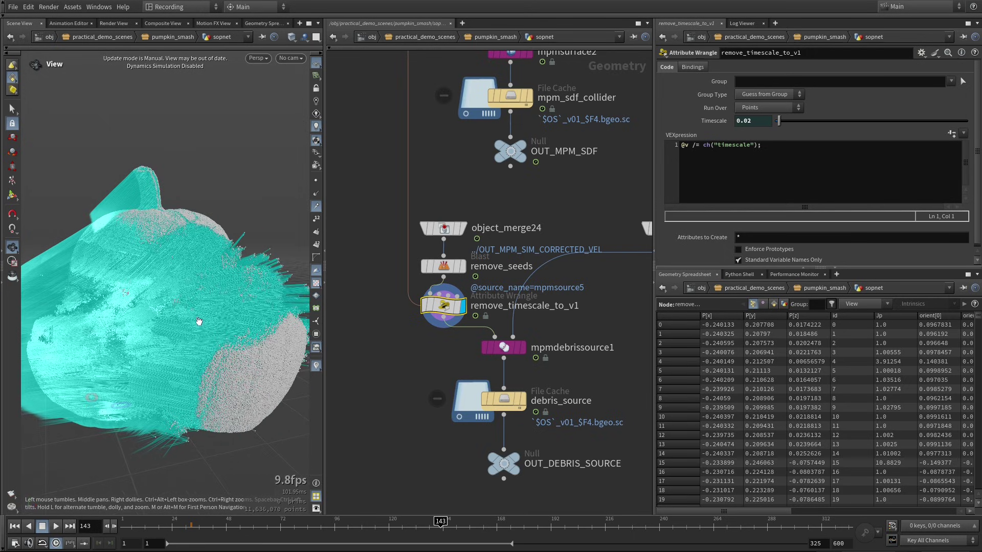
{"action": "left_click_drag", "start_coordinate": [199, 321], "coordinate": [203, 323]}
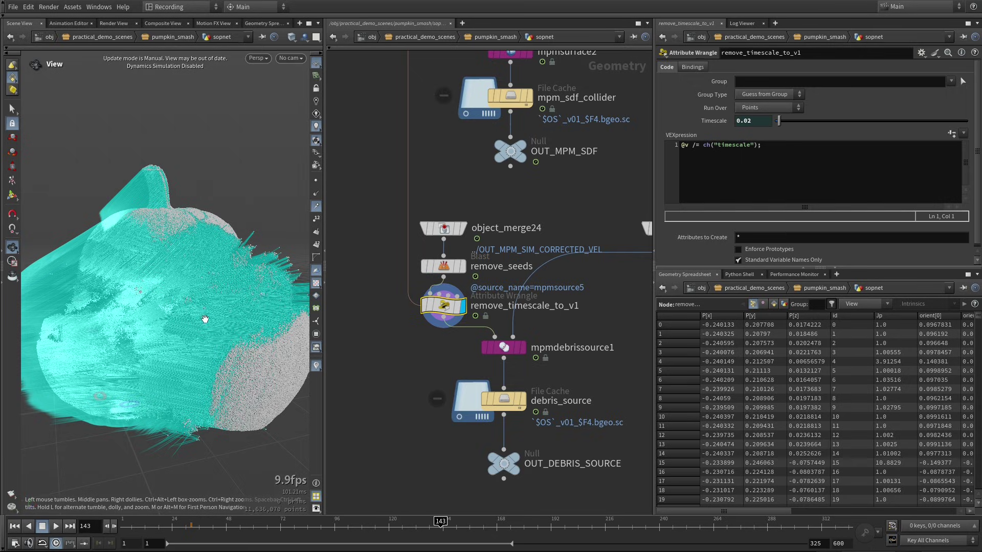
- Display mpmdebrissource1 and hide the velocity trails to view only its emitted debris points
{"action": "mouse_move", "coordinate": [564, 310]}
{"action": "middle_mouse_down"}
{"action": "mouse_move", "coordinate": [541, 317]}
{"action": "mouse_move", "coordinate": [549, 311]}
{"action": "middle_mouse_up"}
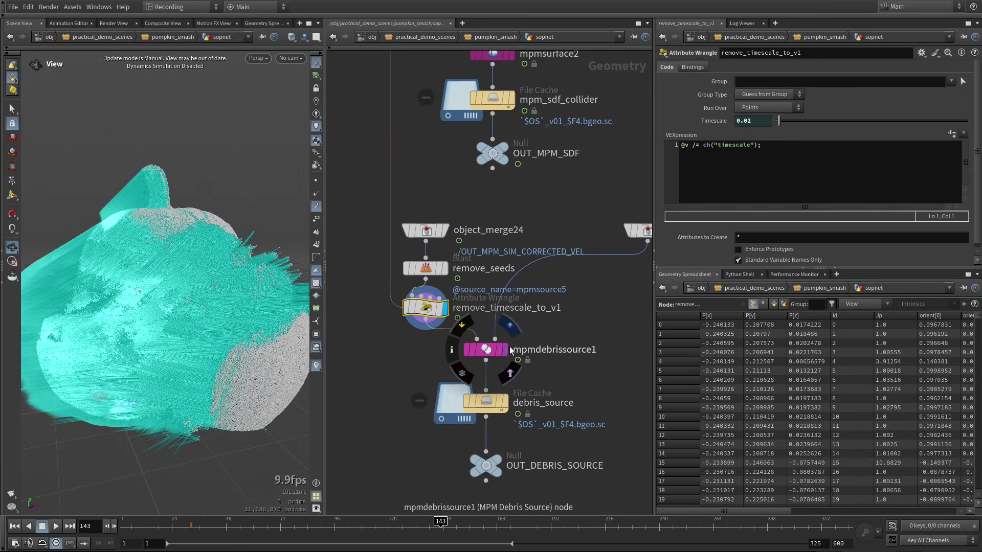
{"action": "left_click", "coordinate": [506, 350]}
{"action": "left_click", "coordinate": [529, 345]}
{"action": "middle_click_drag", "start_coordinate": [538, 358], "coordinate": [515, 345]}
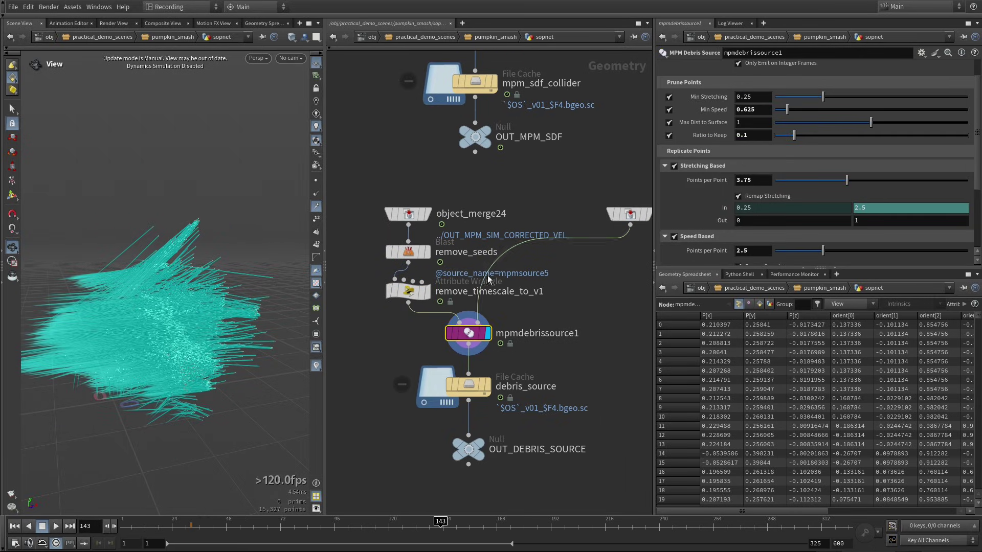
{"action": "left_click", "coordinate": [321, 204]}
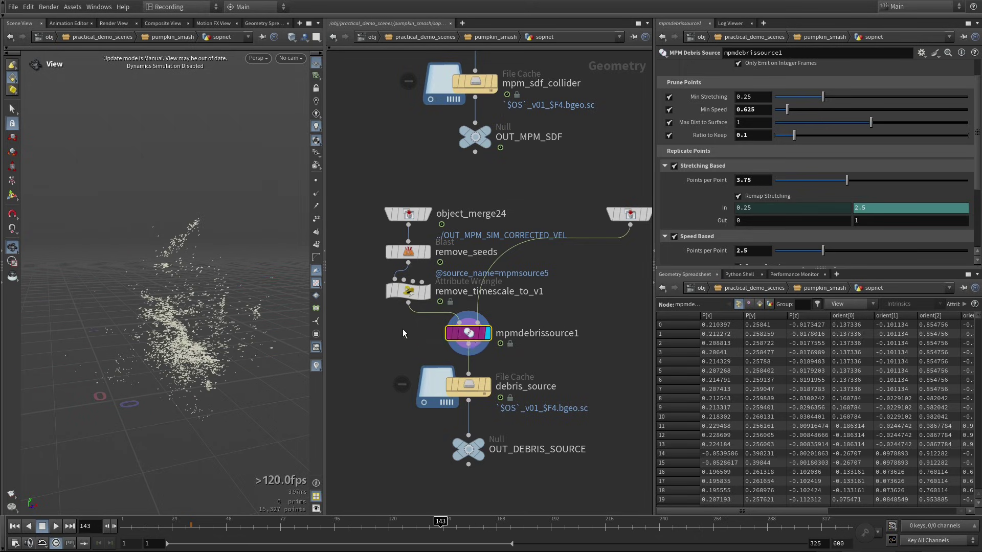
- Examine the Prune Points and Replicate Points settings of mpmdebrissource1, including Points per Point and Ratio to Keep
{"action": "mouse_move", "coordinate": [976, 143]}
{"action": "left_mouse_down"}
{"action": "mouse_move", "coordinate": [977, 176]}
{"action": "mouse_move", "coordinate": [977, 126]}
{"action": "mouse_move", "coordinate": [976, 135]}
{"action": "left_mouse_up"}
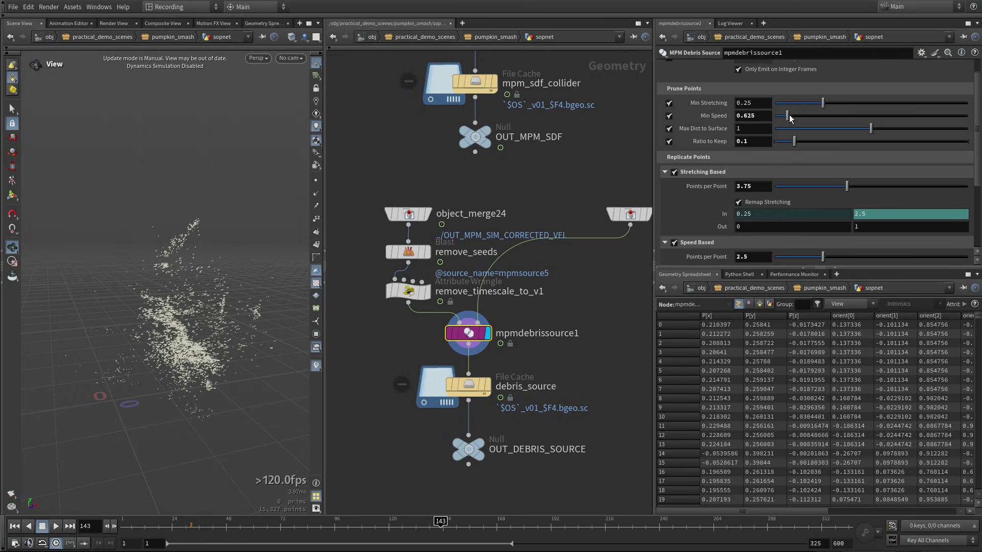
{"action": "scroll", "coordinate": [778, 140], "scroll_direction": "down", "scroll_amount": 3}
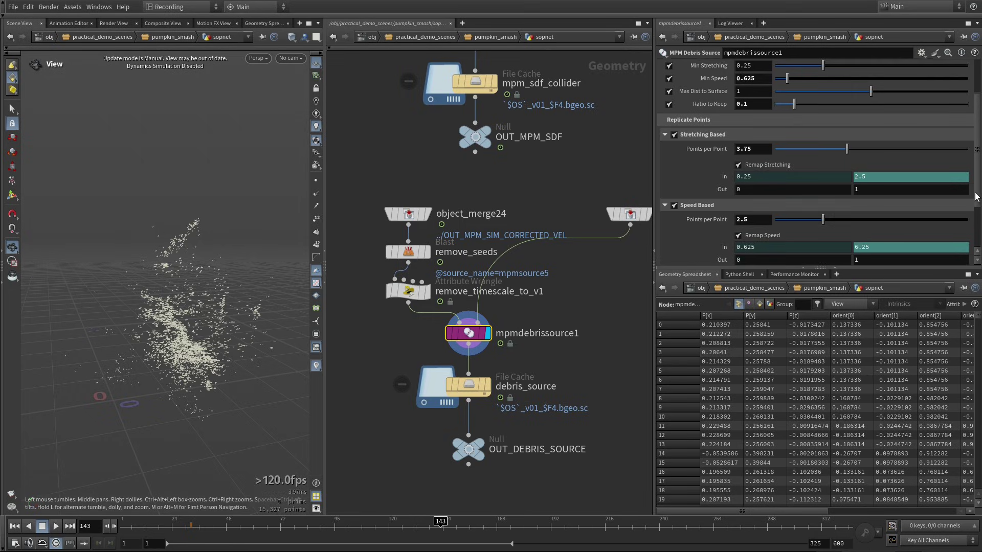
{"action": "left_click_drag", "start_coordinate": [759, 129], "coordinate": [724, 129]}
{"action": "left_click_drag", "start_coordinate": [764, 200], "coordinate": [731, 206]}
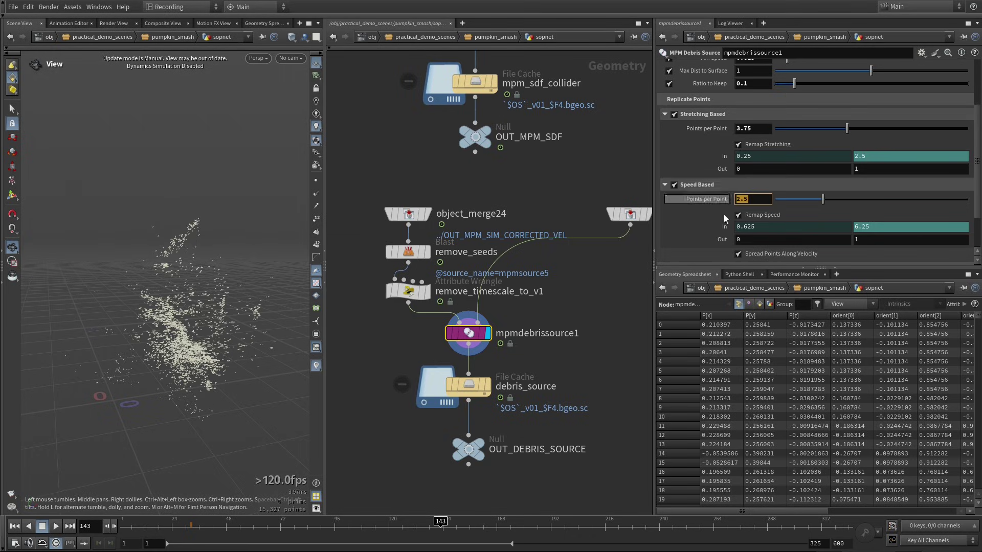
{"action": "left_click", "coordinate": [747, 84]}
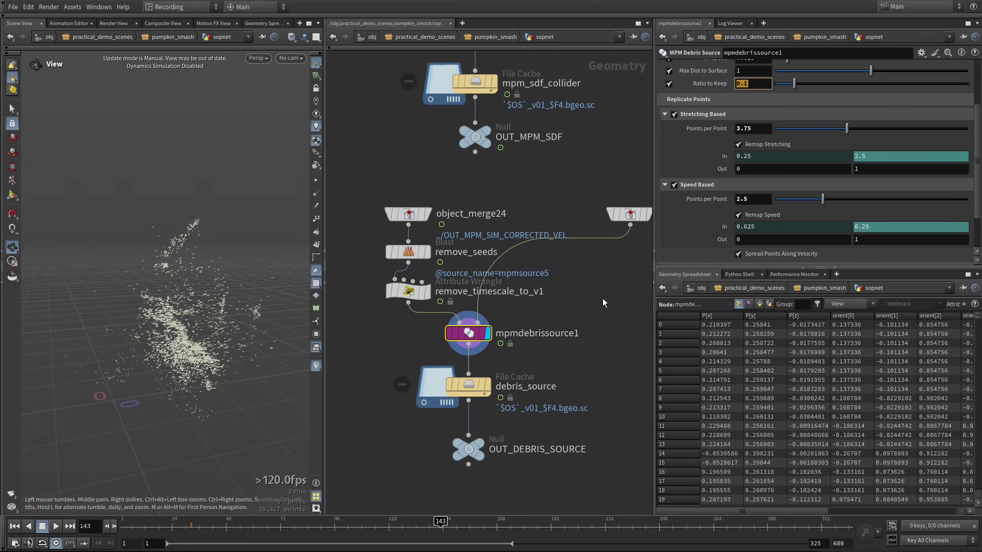
- Display the debris_source file cache and examine its cached frame range
{"action": "middle_click_drag", "start_coordinate": [584, 311], "coordinate": [567, 286]}
{"action": "left_click", "coordinate": [471, 362]}
{"action": "left_click", "coordinate": [458, 362]}
{"action": "middle_click_drag", "start_coordinate": [463, 426], "coordinate": [466, 386]}
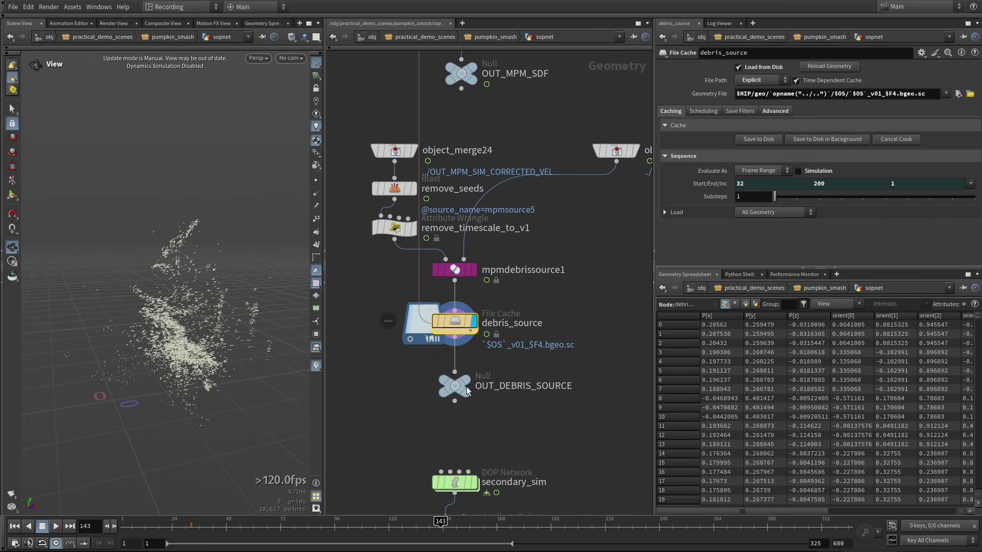
- Resume automatic viewport updates and scrub the cached debris points to frame 87
{"action": "mouse_move", "coordinate": [205, 526]}
{"action": "left_mouse_down"}
{"action": "mouse_move", "coordinate": [238, 525]}
{"action": "mouse_move", "coordinate": [222, 526]}
{"action": "left_mouse_up"}
{"action": "middle_click_drag", "start_coordinate": [396, 455], "coordinate": [411, 428]}
{"action": "key", "text": "F9"}
{"action": "left_click_drag", "start_coordinate": [227, 530], "coordinate": [316, 531]}
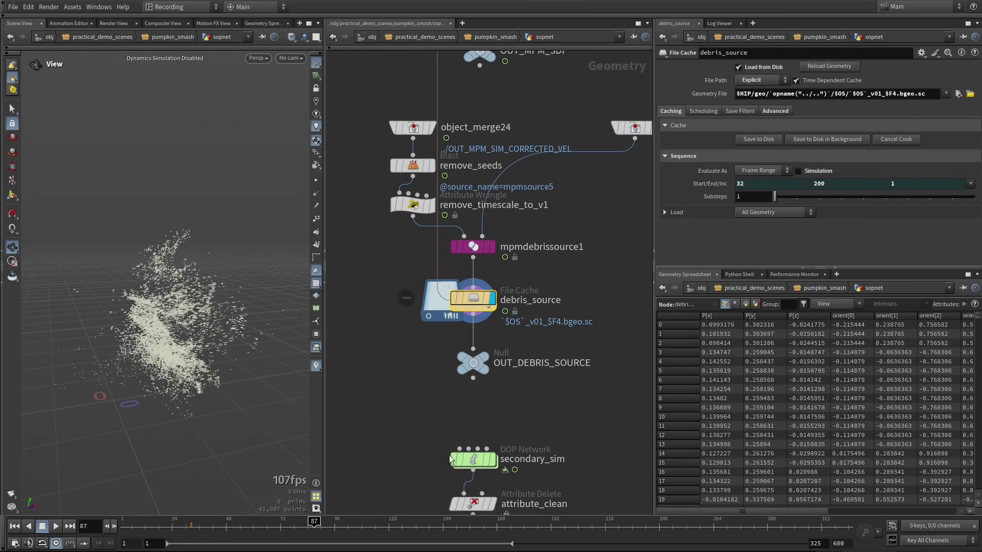
{"action": "middle_click_drag", "start_coordinate": [545, 391], "coordinate": [514, 423]}
{"action": "middle_click_drag", "start_coordinate": [555, 306], "coordinate": [560, 334]}
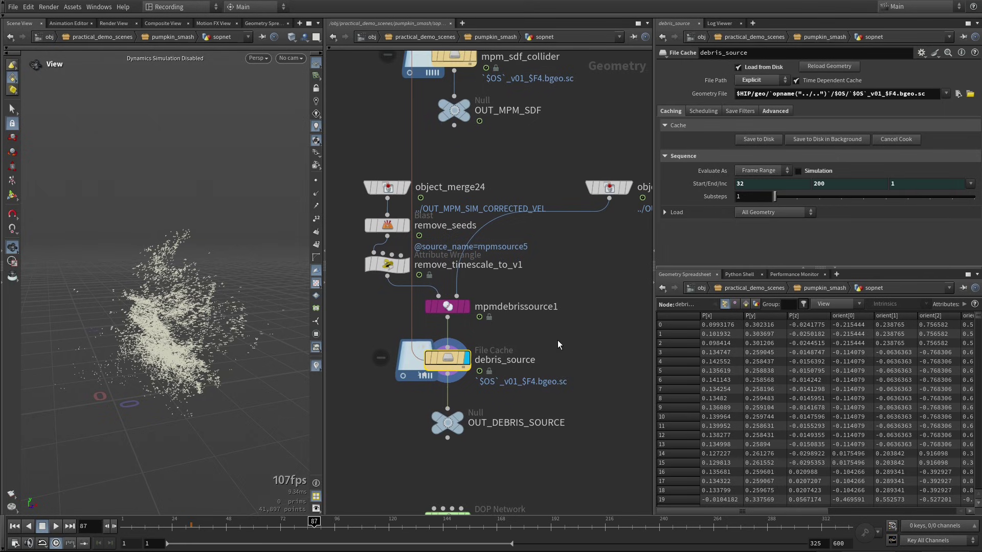
- Return to mpmdebrissource1 and review its Prune Points settings, including Min Stretching and Min Speed, along with its inputs
{"action": "middle_click_drag", "start_coordinate": [587, 379], "coordinate": [572, 311]}
{"action": "scroll", "coordinate": [554, 401], "scroll_direction": "down", "scroll_amount": 3}
{"action": "middle_click_drag", "start_coordinate": [551, 415], "coordinate": [482, 392]}
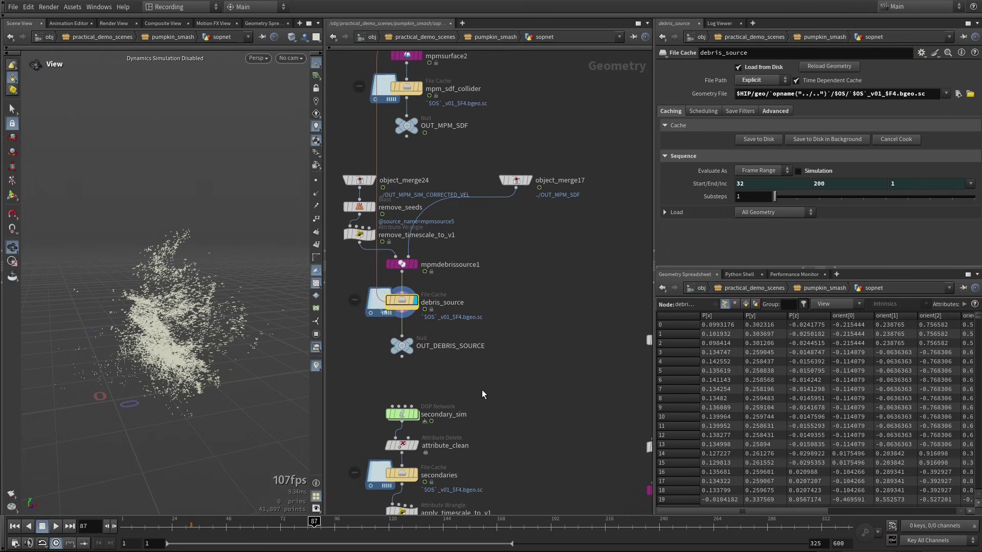
{"action": "middle_click_drag", "start_coordinate": [481, 275], "coordinate": [540, 331]}
{"action": "scroll", "coordinate": [515, 313], "scroll_direction": "up", "scroll_amount": 5}
{"action": "left_click", "coordinate": [446, 313]}
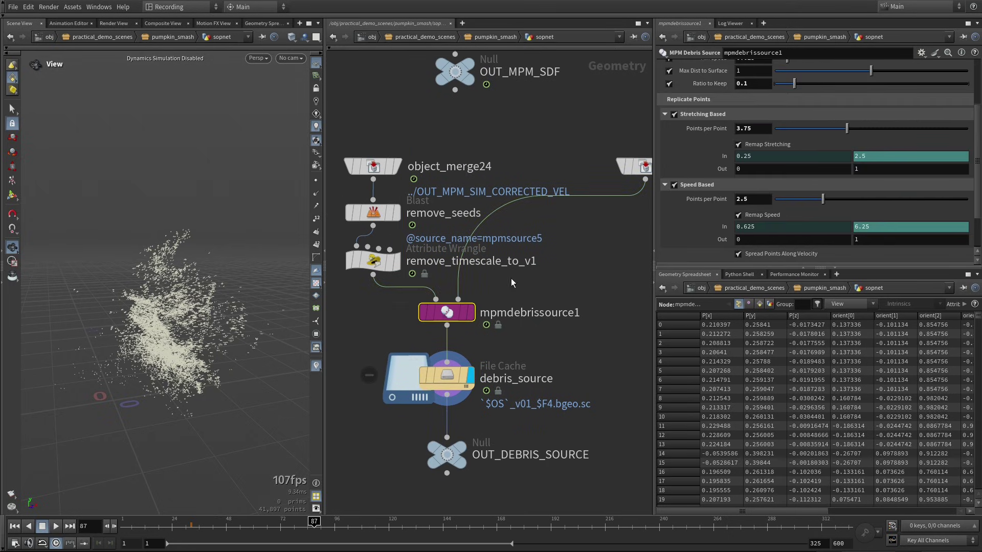
{"action": "scroll", "coordinate": [977, 115], "scroll_direction": "up", "scroll_amount": 3}
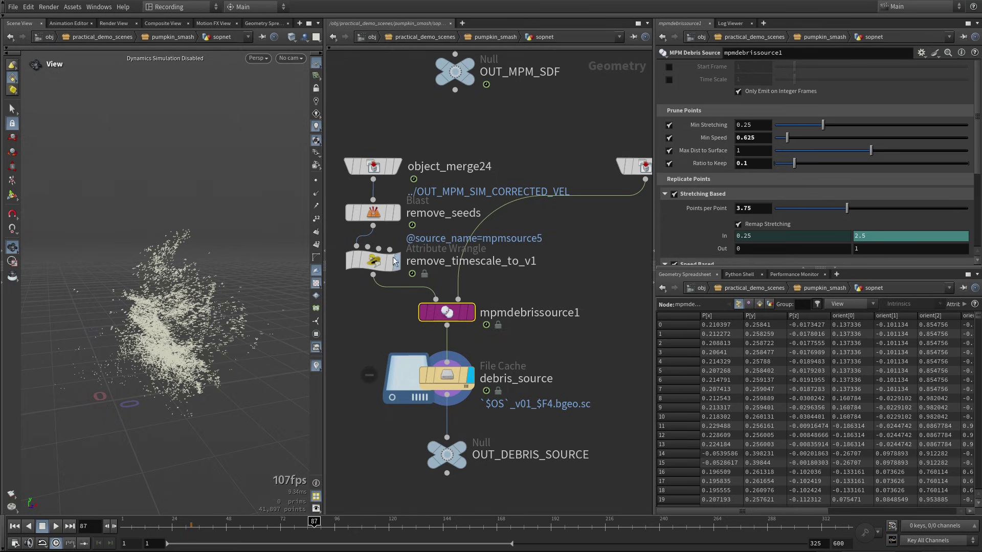
{"action": "mouse_move", "coordinate": [383, 164]}
{"action": "mouse_move", "coordinate": [451, 314]}
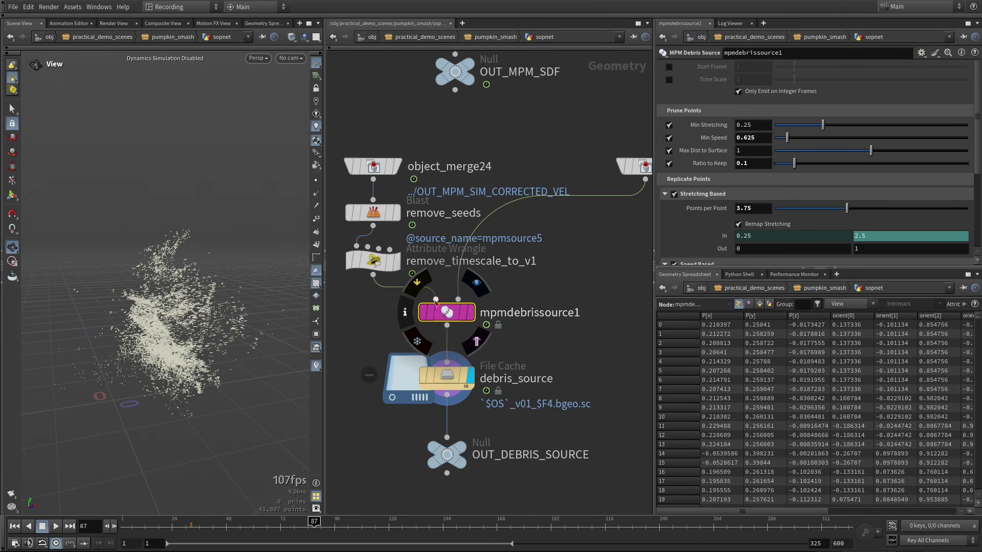
- Orbit around the debris points and briefly show their velocity trails, hiding them again
{"action": "left_click_drag", "start_coordinate": [227, 352], "coordinate": [302, 292]}
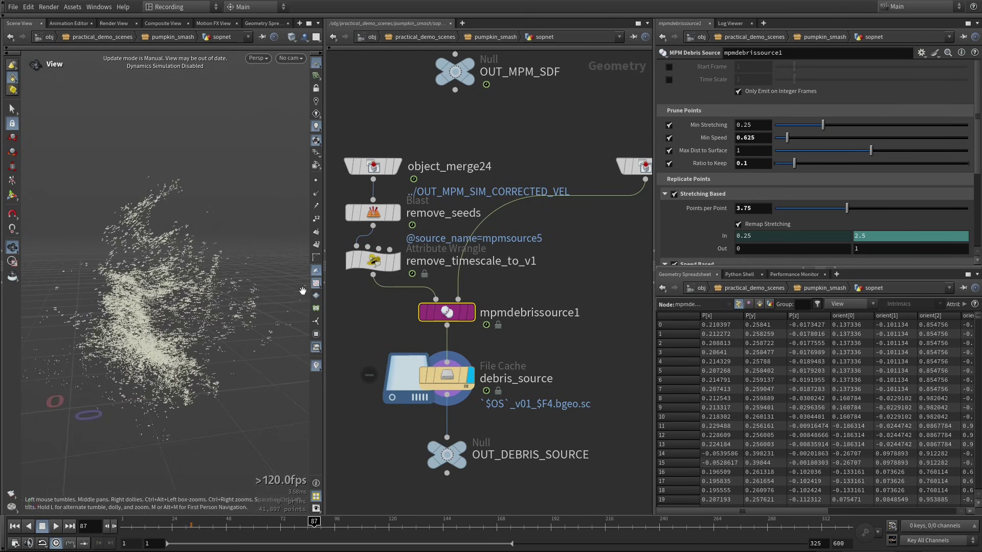
{"action": "left_click", "coordinate": [316, 206]}
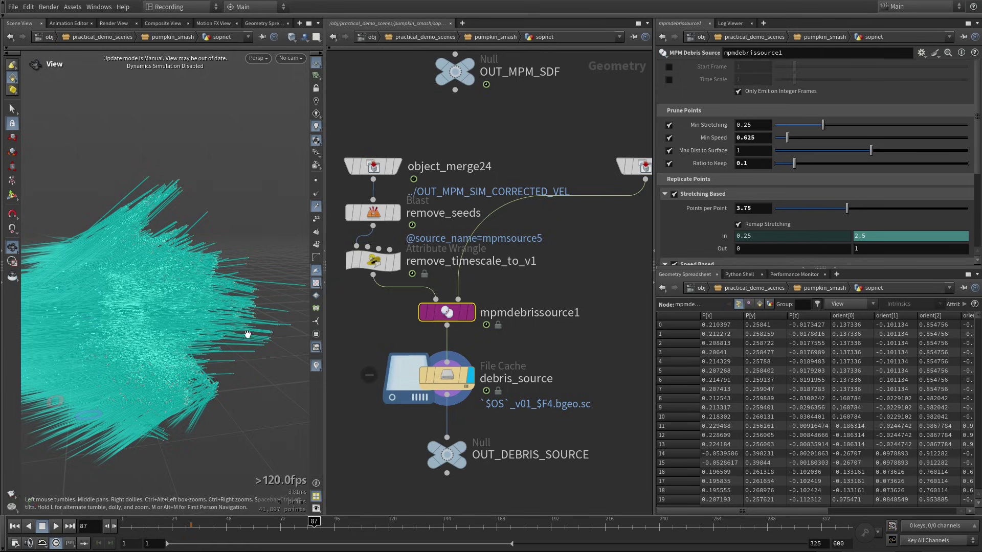
{"action": "left_click", "coordinate": [316, 208]}
- Examine the Stretching Based and Speed Based replication and the Attribute Edits settings of mpmdebrissource1
{"action": "scroll", "coordinate": [946, 199], "scroll_direction": "down", "scroll_amount": 3}
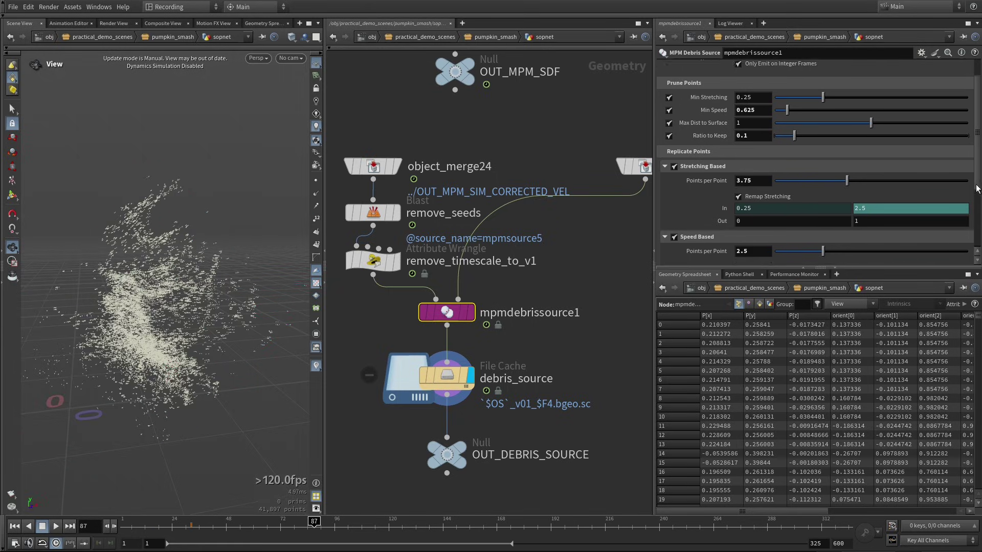
{"action": "scroll", "coordinate": [818, 195], "scroll_direction": "down", "scroll_amount": 3}
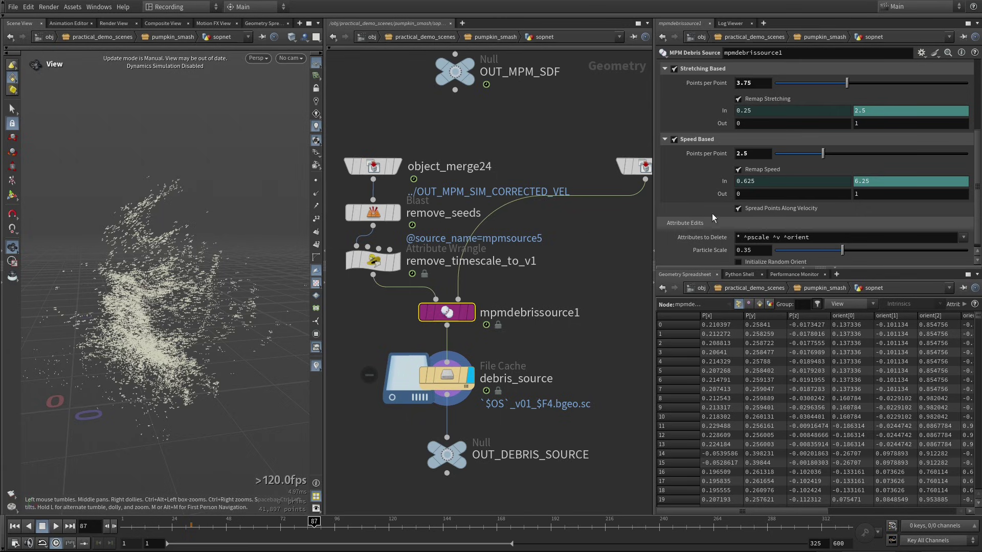
{"action": "mouse_move", "coordinate": [438, 317]}
{"action": "left_click_drag", "start_coordinate": [978, 192], "coordinate": [966, 159]}
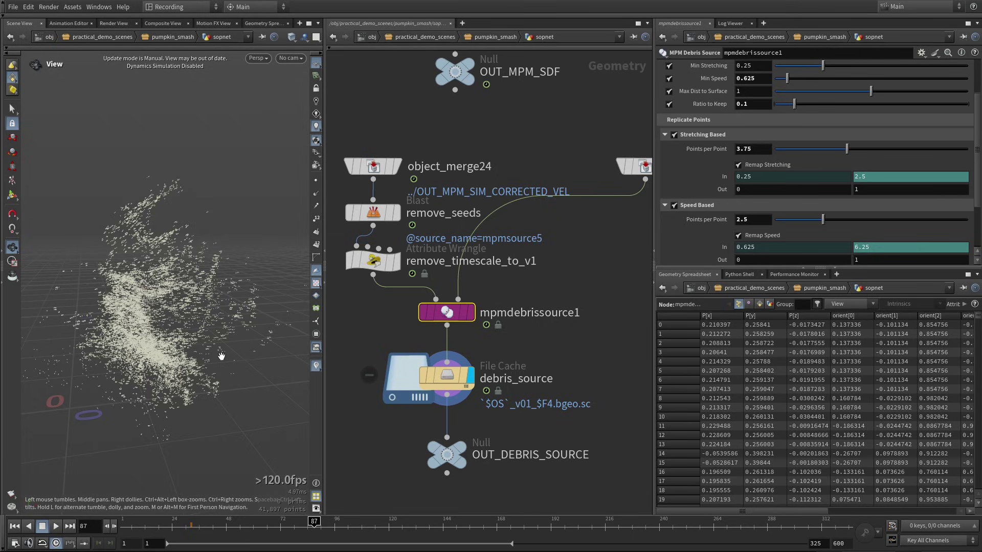
{"action": "left_click_drag", "start_coordinate": [979, 205], "coordinate": [976, 237]}
- Go inside the secondary_sim DOP network below OUT_DEBRIS_SOURCE to view its particle setup
{"action": "middle_click_drag", "start_coordinate": [574, 371], "coordinate": [561, 278]}
{"action": "scroll", "coordinate": [513, 353], "scroll_direction": "down", "scroll_amount": 2}
{"action": "middle_click_drag", "start_coordinate": [539, 371], "coordinate": [548, 275]}
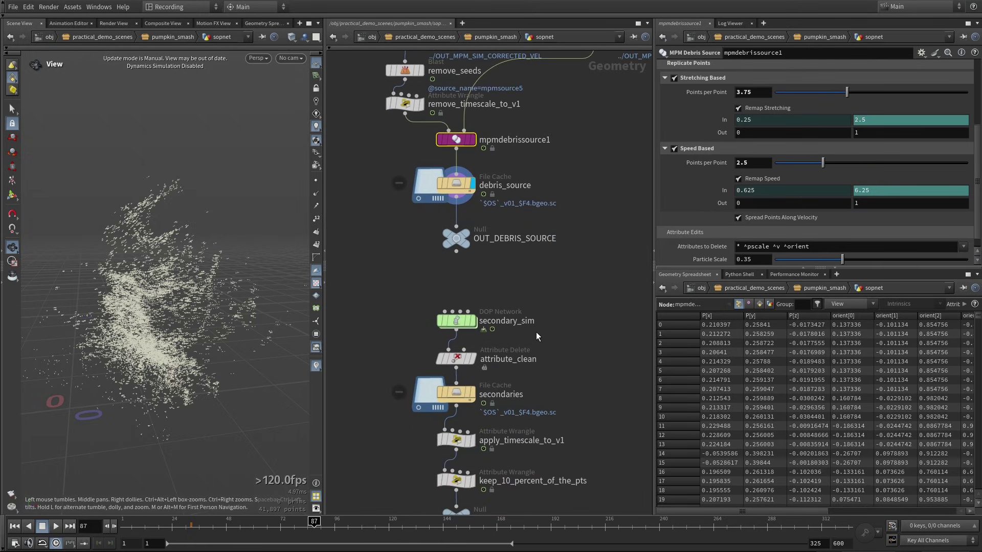
{"action": "scroll", "coordinate": [536, 332], "scroll_direction": "up", "scroll_amount": 2}
{"action": "middle_click_drag", "start_coordinate": [542, 333], "coordinate": [557, 305]}
{"action": "double_click", "coordinate": [454, 292]}
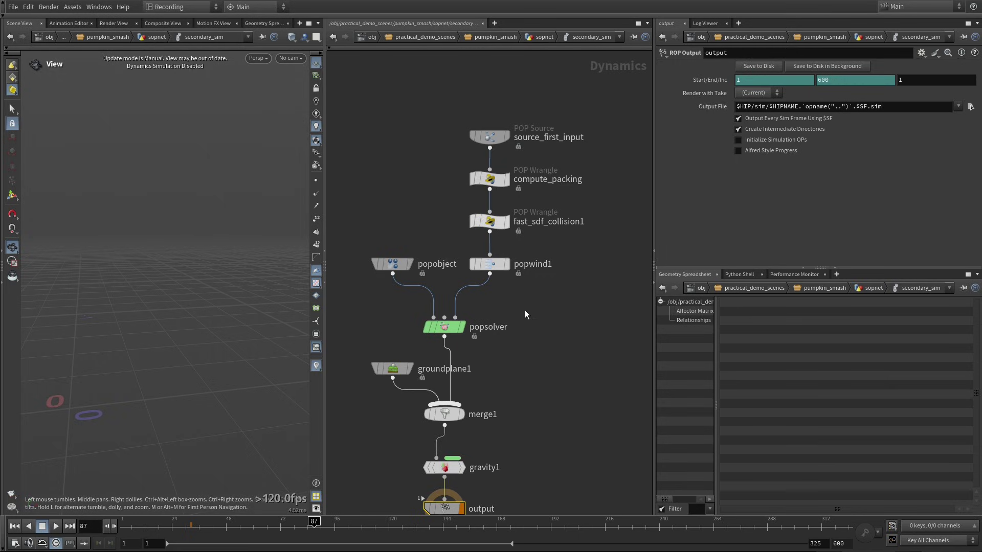
- Inspect the compute_packing, popwind1 and fast_sdf_collision1 nodes in the particle chain, including the VEX code of the wrangles
{"action": "left_click_drag", "start_coordinate": [449, 164], "coordinate": [536, 192]}
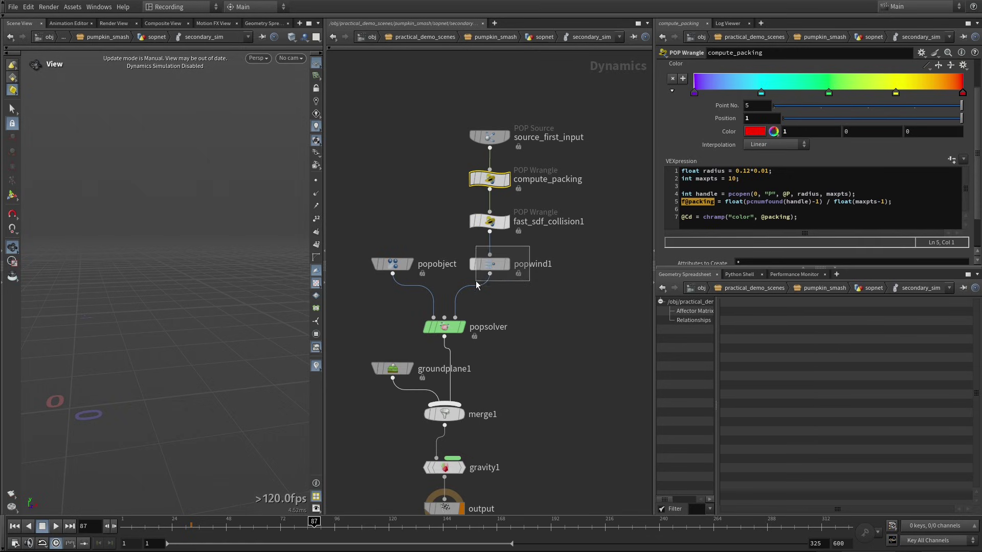
{"action": "left_click_drag", "start_coordinate": [475, 281], "coordinate": [475, 281]}
{"action": "left_click_drag", "start_coordinate": [430, 207], "coordinate": [519, 235]}
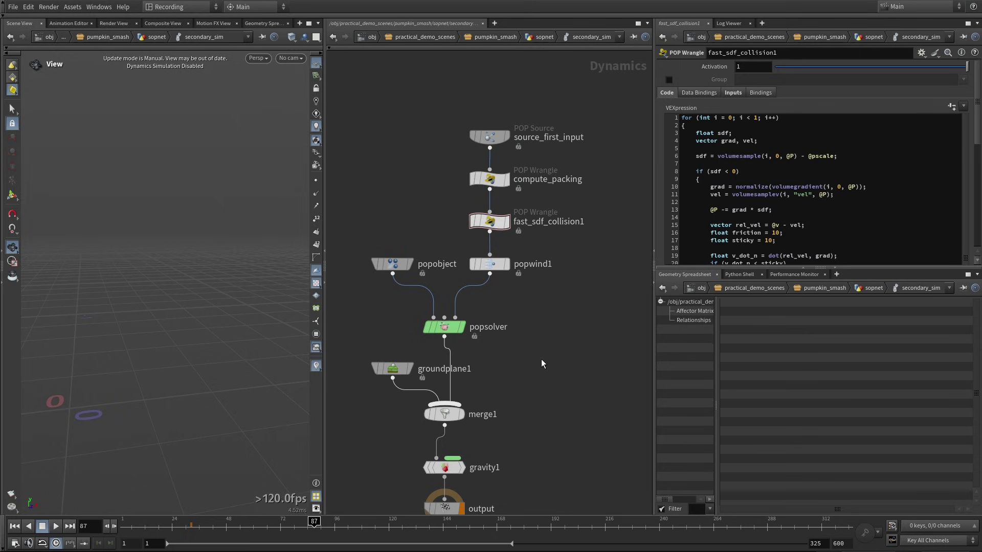
- Place a Static Object node beside the popsolver as an example collider, and delete it
{"action": "key", "text": "Tab"}
{"action": "type", "text": "stati"}
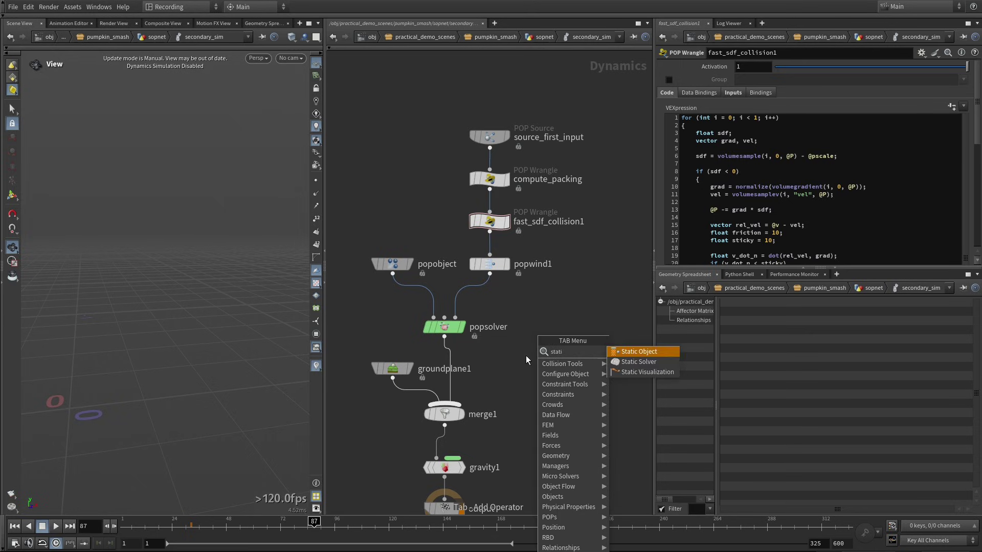
{"action": "left_click", "coordinate": [634, 352]}
{"action": "left_click", "coordinate": [556, 346]}
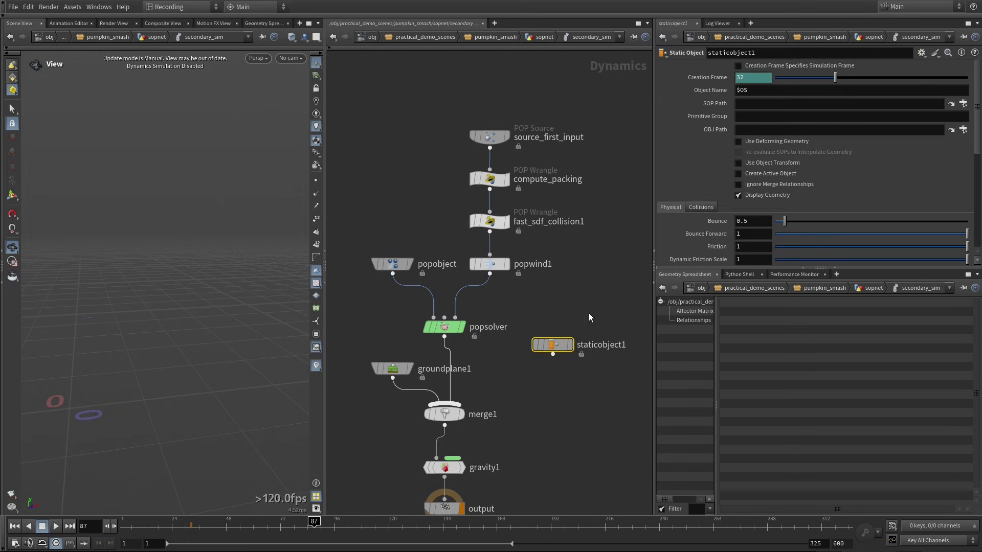
{"action": "key", "text": "Delete"}
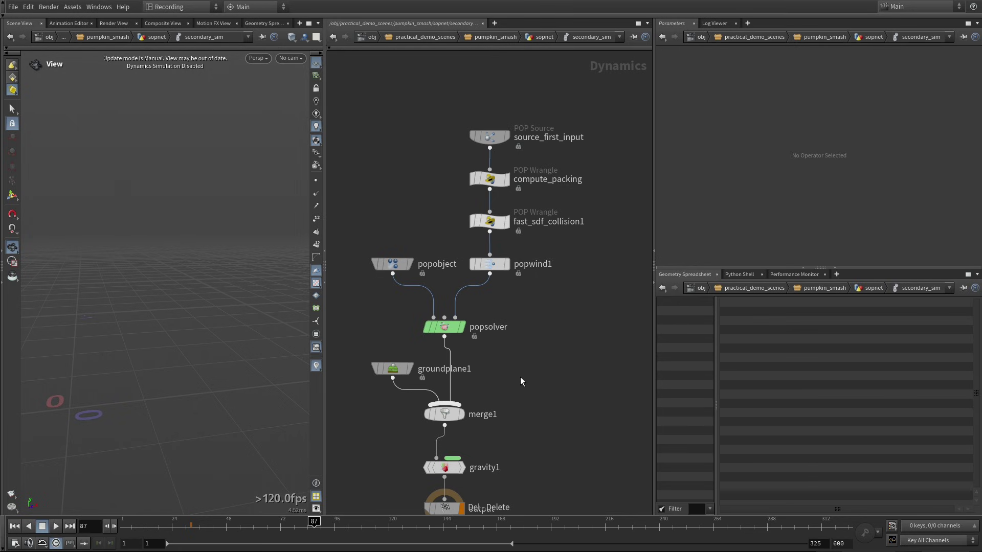
- Leave the DOP network and display the secondaries file cache
{"action": "key", "text": "u"}
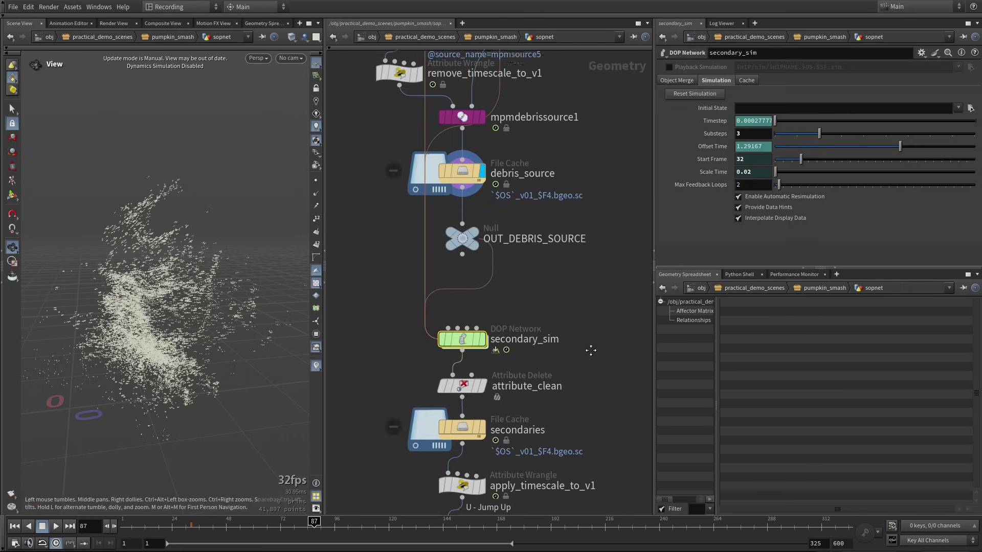
{"action": "middle_click_drag", "start_coordinate": [568, 357], "coordinate": [587, 257]}
{"action": "middle_click_drag", "start_coordinate": [593, 312], "coordinate": [593, 267]}
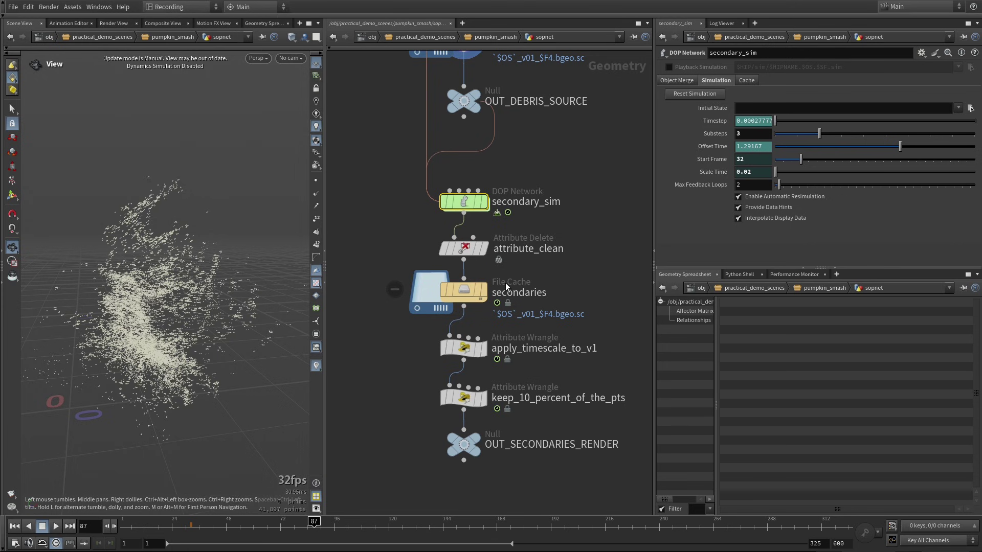
{"action": "left_click", "coordinate": [516, 275]}
{"action": "left_click", "coordinate": [484, 261]}
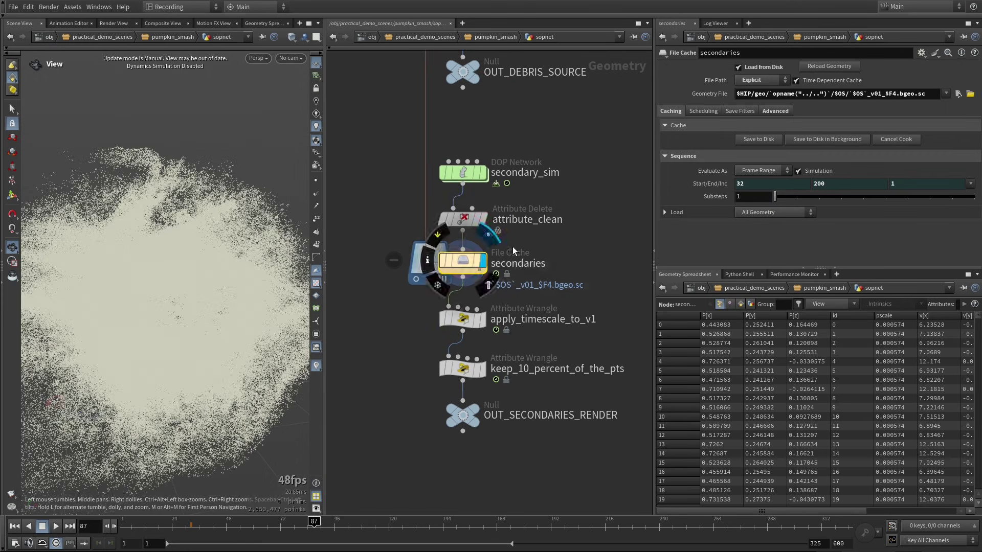
- Scrub the cached secondaries to frame 93 and inspect the particle cloud from another angle
{"action": "left_click_drag", "start_coordinate": [307, 521], "coordinate": [328, 521]}
{"action": "right_click_drag", "start_coordinate": [215, 324], "coordinate": [177, 353]}
{"action": "middle_click_drag", "start_coordinate": [209, 327], "coordinate": [206, 337]}
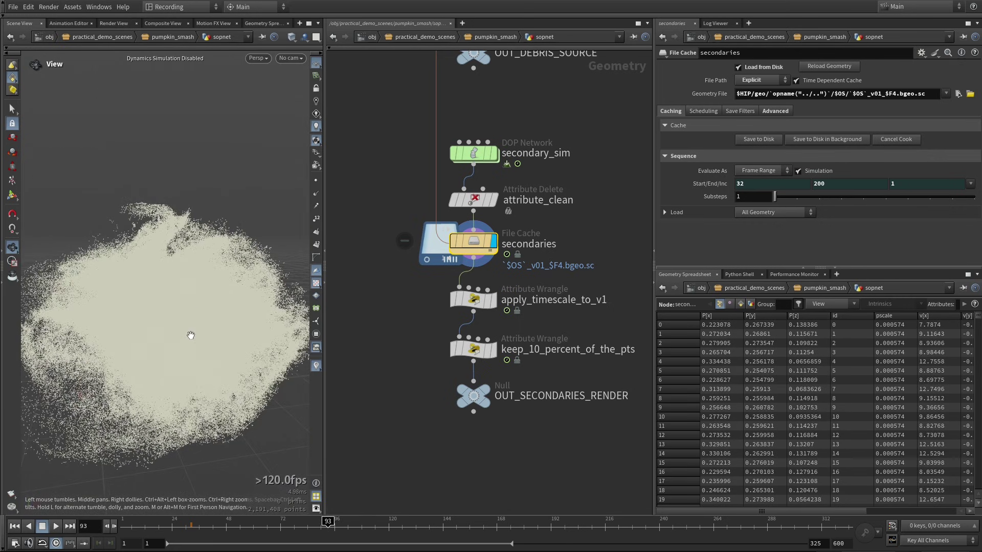
{"action": "left_click_drag", "start_coordinate": [232, 351], "coordinate": [214, 357]}
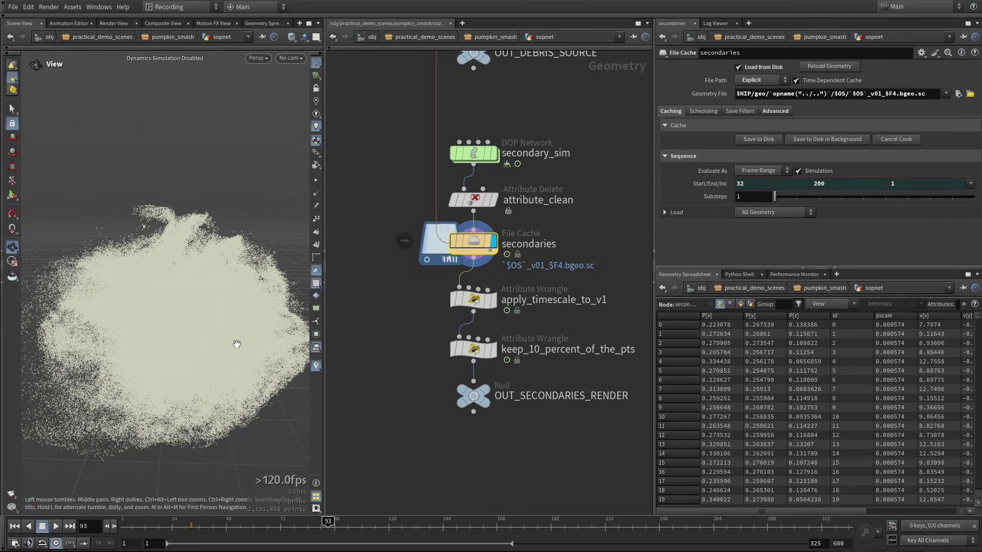
- Display the apply_timescale_to_v1 wrangle and review its velocity expression and Timescale setting
{"action": "middle_click_drag", "start_coordinate": [584, 297], "coordinate": [505, 302]}
{"action": "left_click", "coordinate": [408, 305]}
{"action": "left_click", "coordinate": [415, 304]}
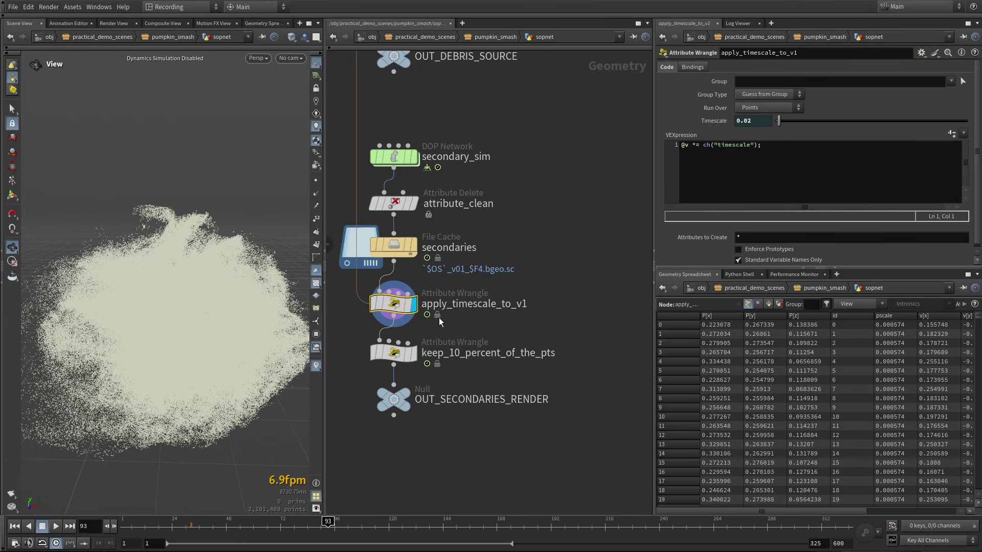
{"action": "middle_click_drag", "start_coordinate": [472, 321], "coordinate": [492, 313]}
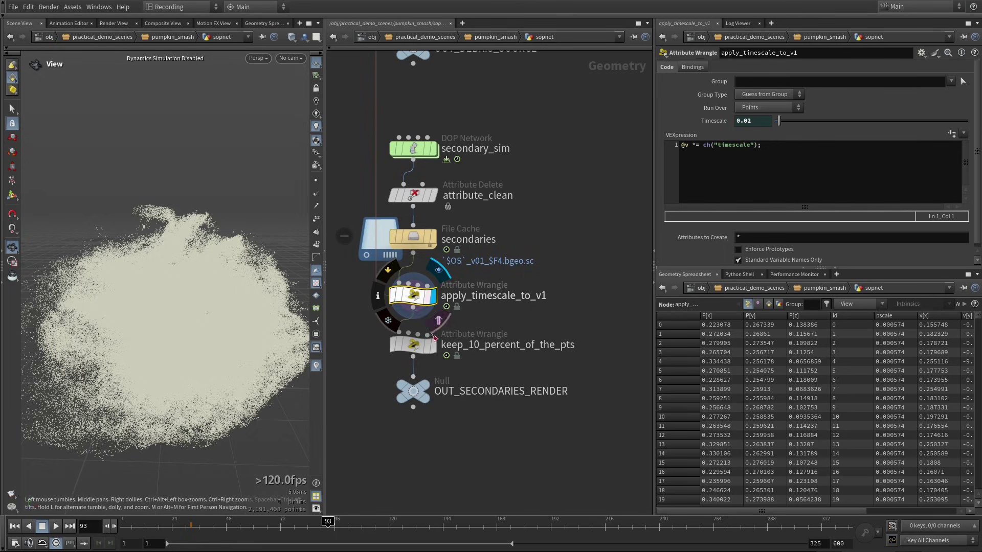
- Display the keep_10_percent_of_the_pts wrangle and scrub the reduced particles to frame 69
{"action": "middle_click_drag", "start_coordinate": [436, 345], "coordinate": [456, 333]}
{"action": "left_click", "coordinate": [455, 333]}
{"action": "left_click", "coordinate": [431, 328]}
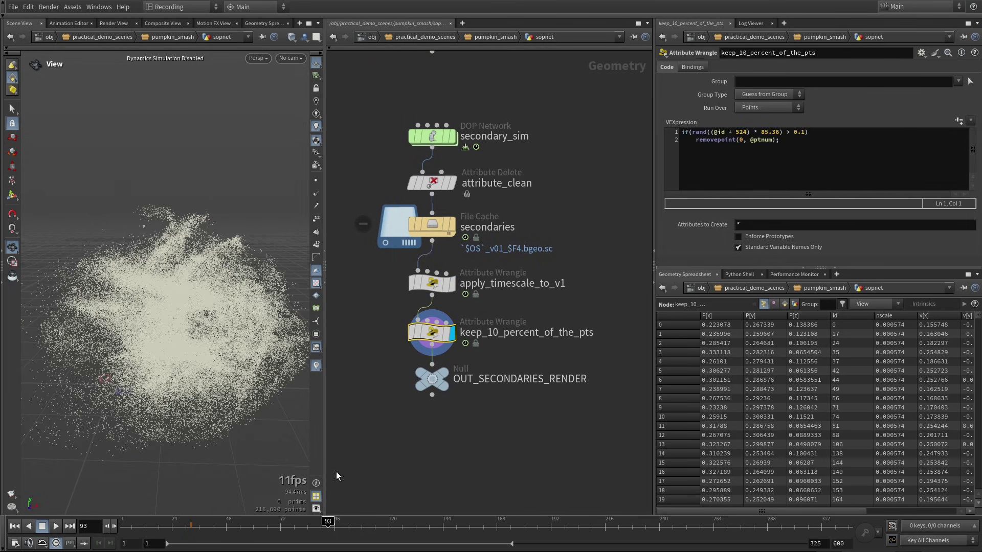
{"action": "left_click_drag", "start_coordinate": [317, 526], "coordinate": [274, 524]}
{"action": "middle_click_drag", "start_coordinate": [492, 423], "coordinate": [459, 424]}
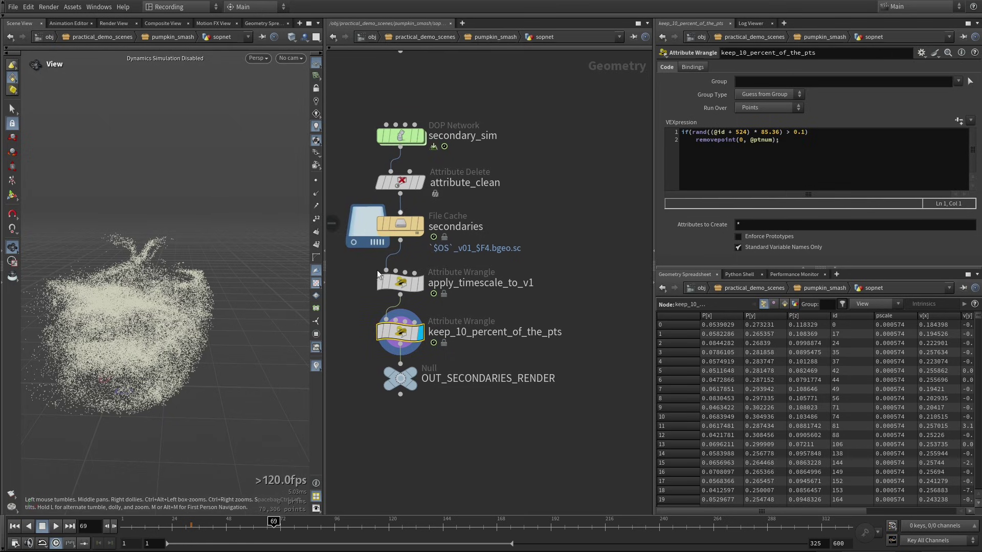
- Examine the separate skin, flesh and seeds meshing branches, from object_merge1 down to their render outputs
{"action": "scroll", "coordinate": [578, 399], "scroll_direction": "down", "scroll_amount": 10}
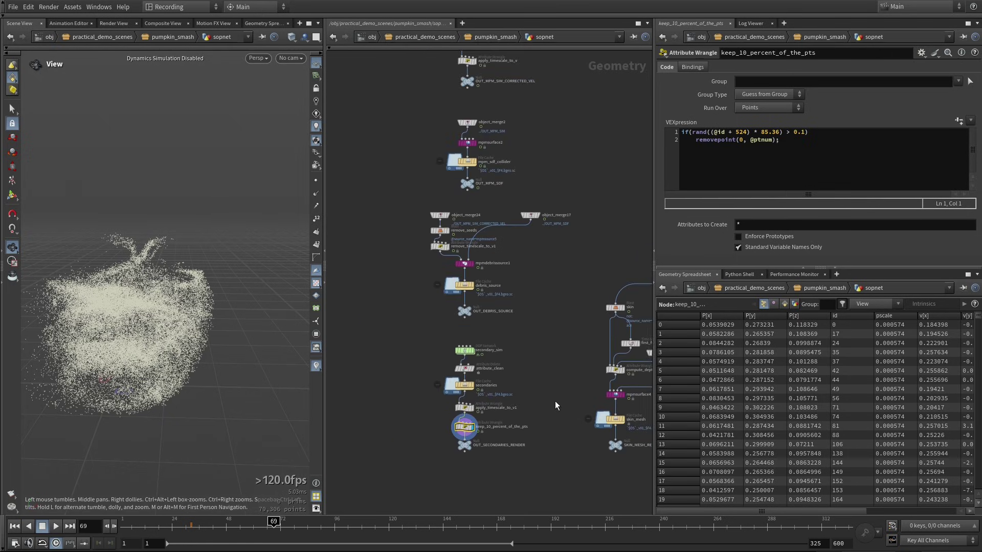
{"action": "middle_click_drag", "start_coordinate": [554, 401], "coordinate": [404, 397]}
{"action": "middle_click_drag", "start_coordinate": [564, 242], "coordinate": [526, 223]}
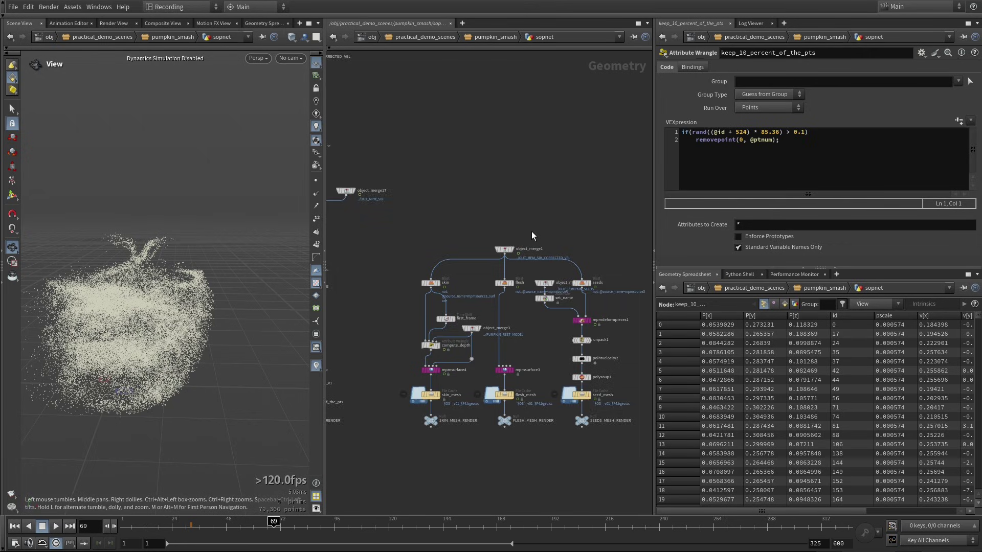
{"action": "right_click_drag", "start_coordinate": [533, 231], "coordinate": [547, 225]}
{"action": "middle_click_drag", "start_coordinate": [548, 225], "coordinate": [552, 205]}
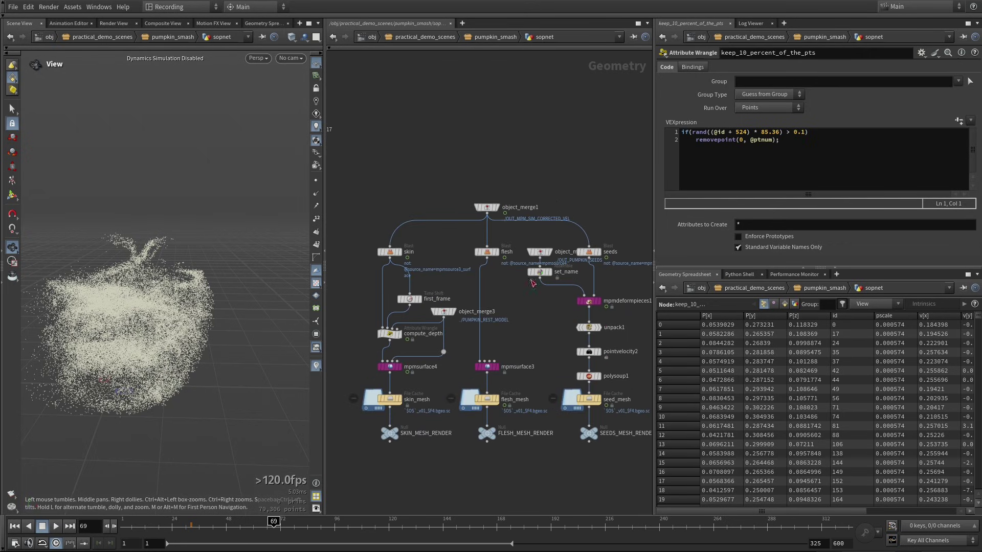
{"action": "middle_click_drag", "start_coordinate": [538, 317], "coordinate": [526, 296]}
{"action": "scroll", "coordinate": [530, 297], "scroll_direction": "up", "scroll_amount": 1}
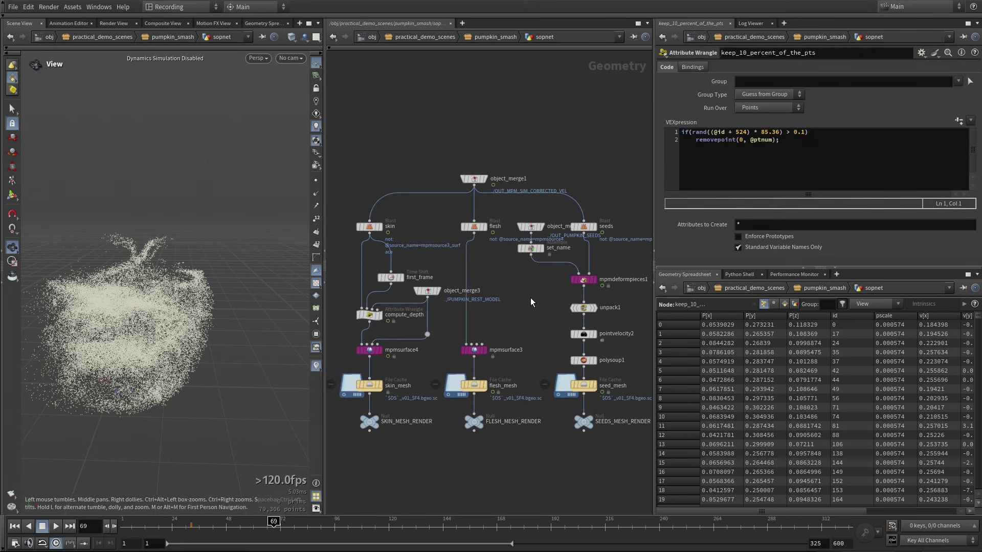
{"action": "middle_click_drag", "start_coordinate": [516, 309], "coordinate": [504, 314]}
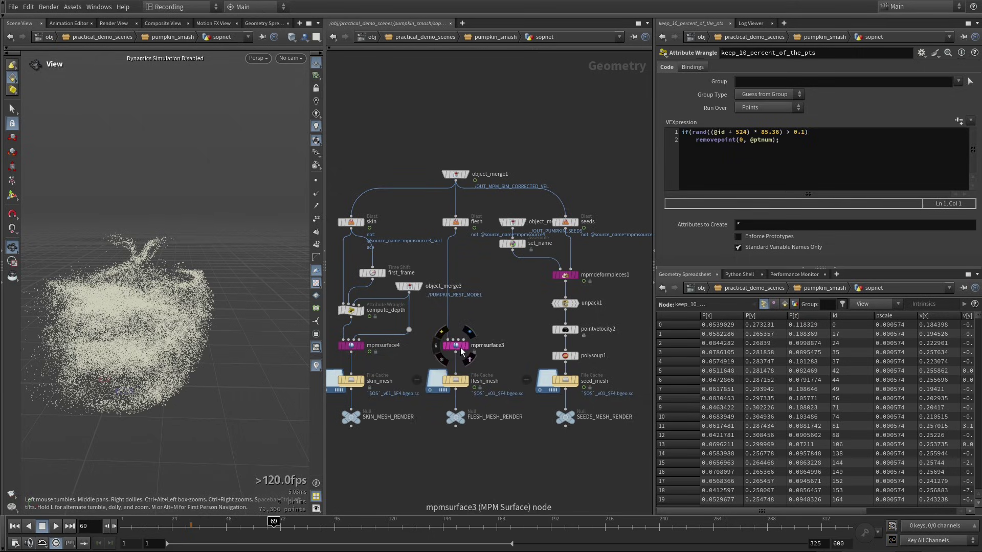
{"action": "middle_click_drag", "start_coordinate": [509, 317], "coordinate": [507, 299]}
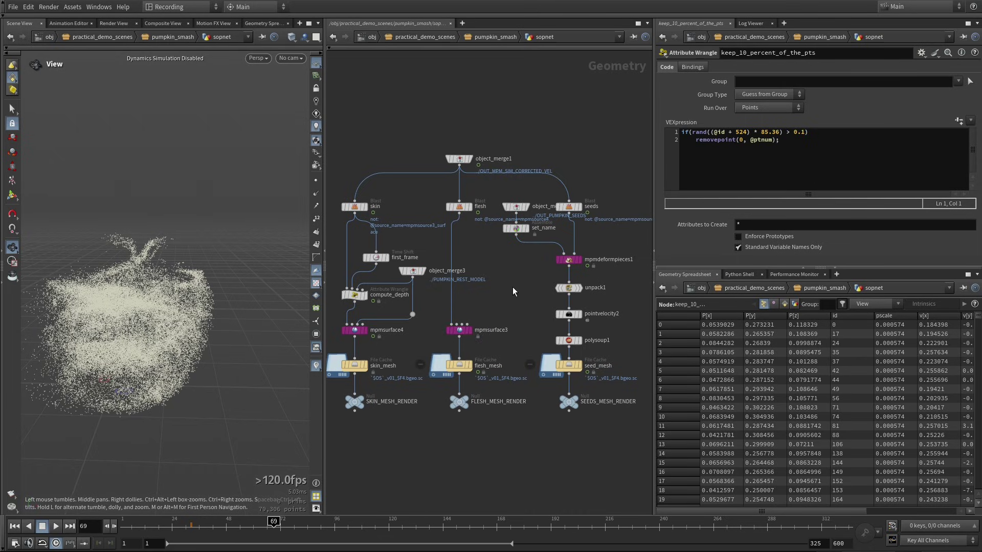
- View the whole node network, and focus on object_merge1 and the skin branch of the meshing setup
{"action": "scroll", "coordinate": [512, 287], "scroll_direction": "down", "scroll_amount": 10}
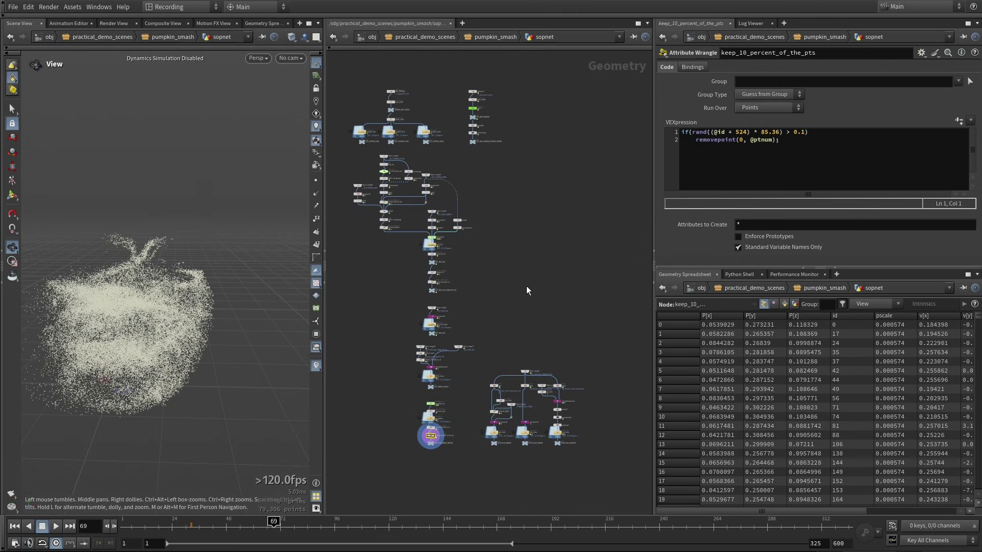
{"action": "scroll", "coordinate": [531, 406], "scroll_direction": "up", "scroll_amount": 10}
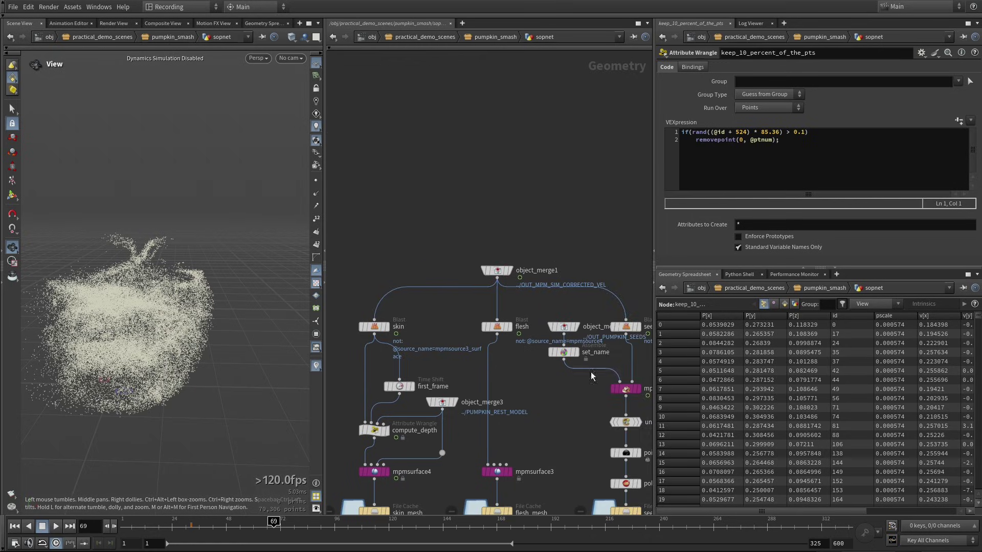
{"action": "middle_click_drag", "start_coordinate": [497, 263], "coordinate": [519, 287]}
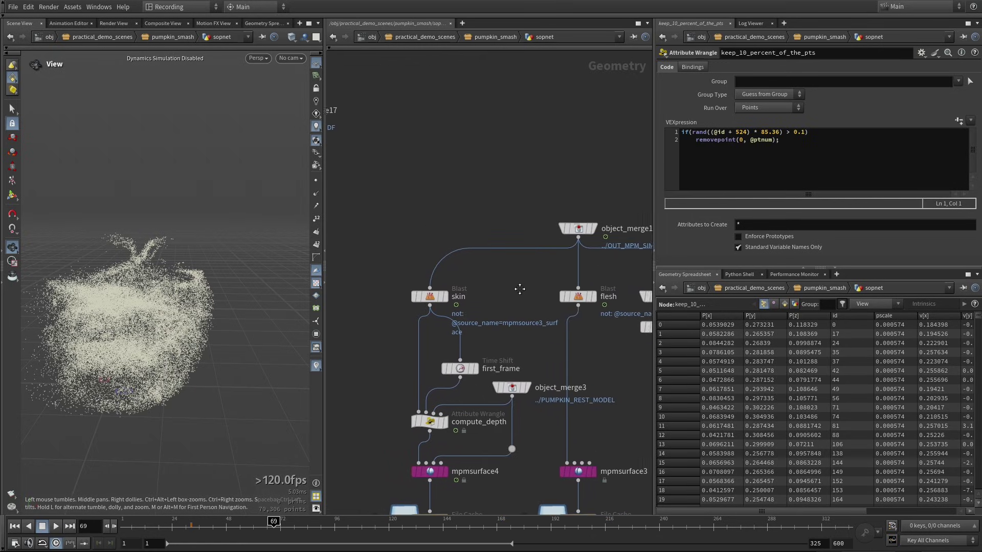
{"action": "mouse_move", "coordinate": [614, 211]}
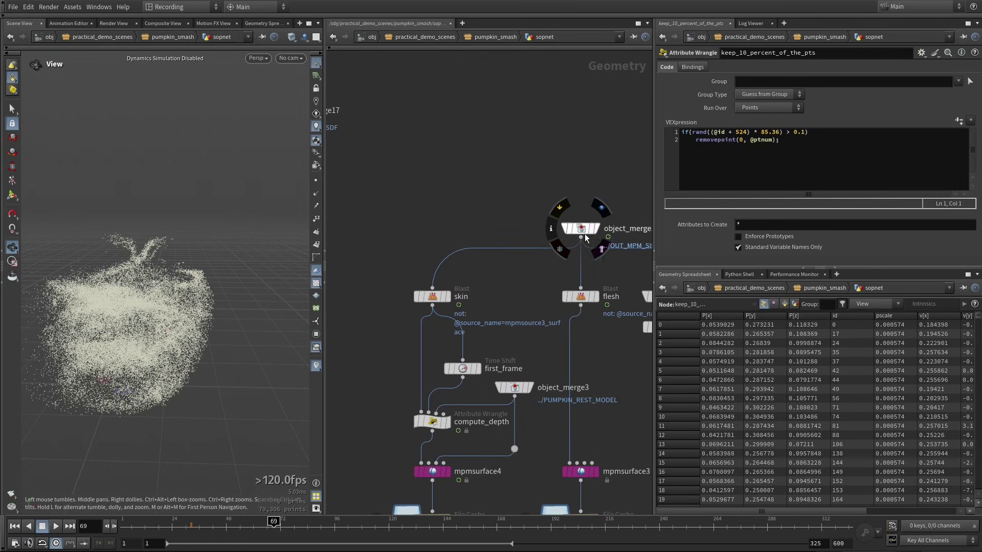
- Display the object_merge1 particles and inspect the smashed pumpkin at frame 112
{"action": "left_click", "coordinate": [608, 204]}
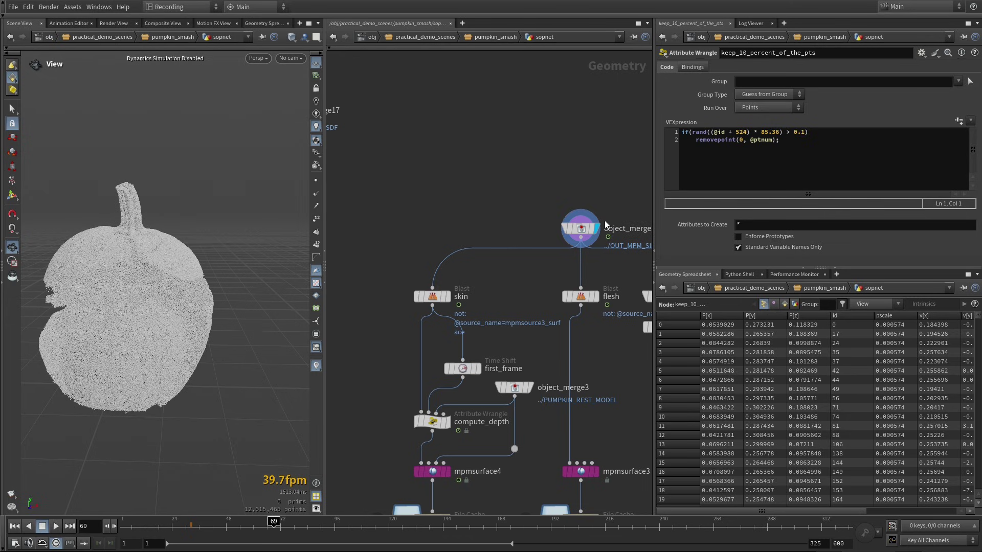
{"action": "left_click", "coordinate": [595, 228]}
{"action": "left_click_drag", "start_coordinate": [220, 340], "coordinate": [256, 358]}
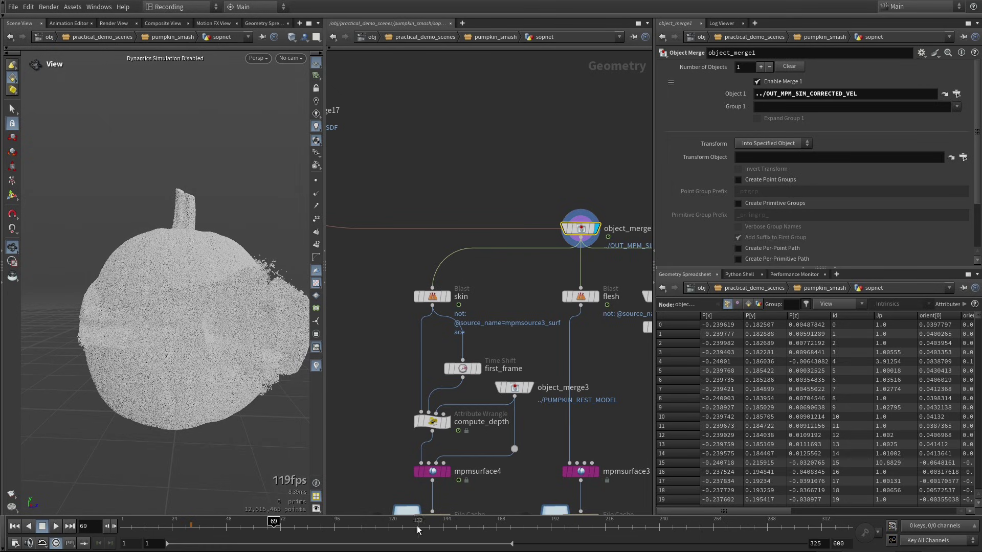
{"action": "left_click", "coordinate": [373, 527]}
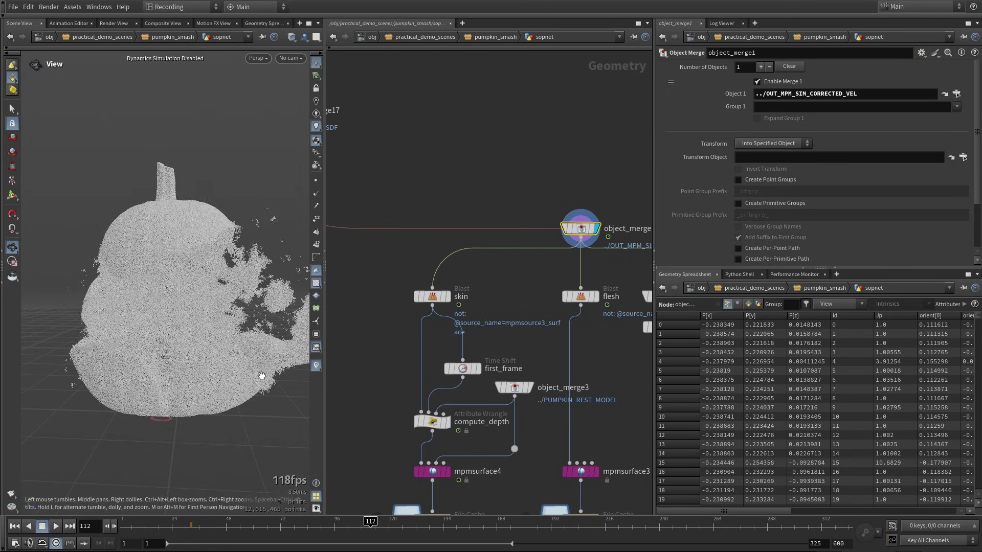
{"action": "left_click_drag", "start_coordinate": [262, 376], "coordinate": [180, 377]}
- Display the skin blast node and inspect the isolated skin particles up close
{"action": "middle_click_drag", "start_coordinate": [460, 288], "coordinate": [492, 267]}
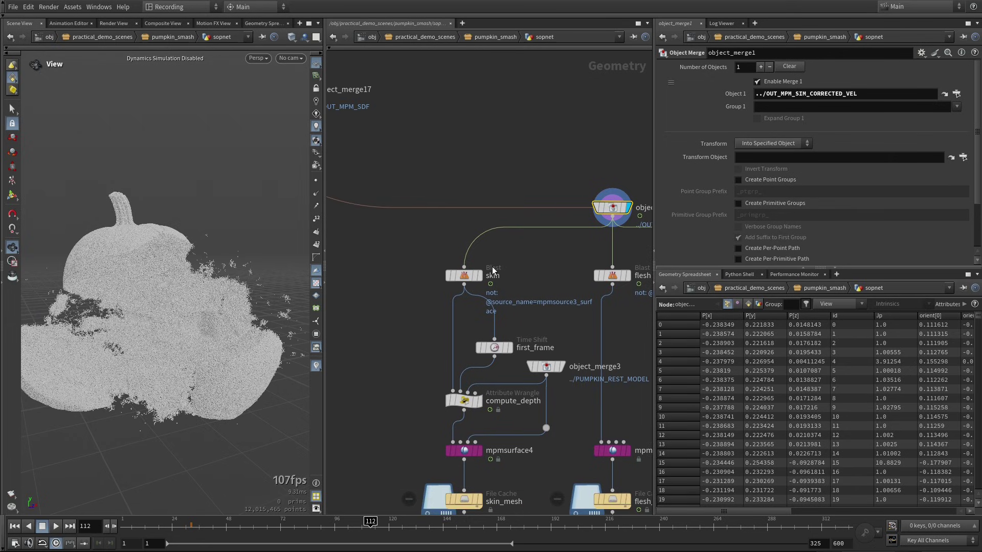
{"action": "left_click", "coordinate": [478, 276]}
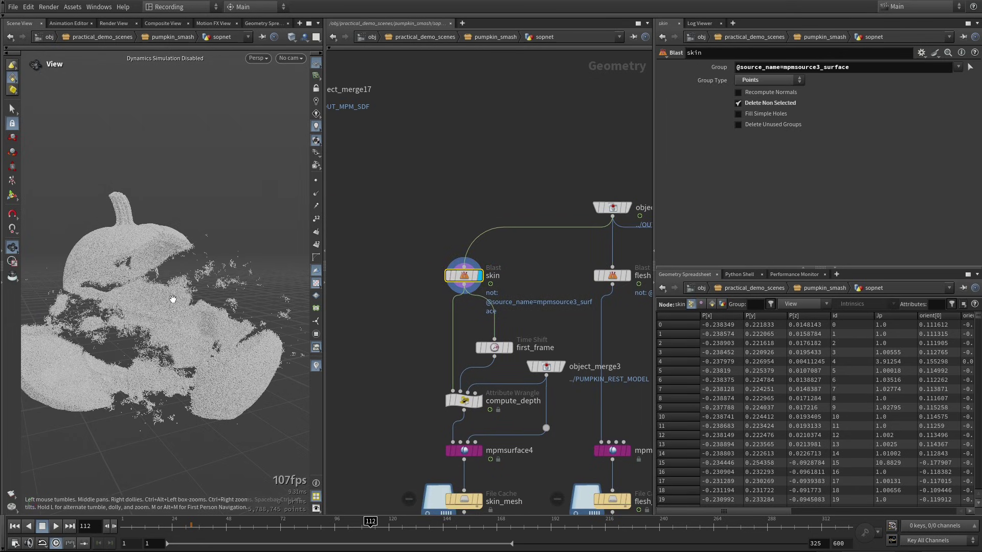
{"action": "scroll", "coordinate": [220, 294], "scroll_direction": "up", "scroll_amount": 5}
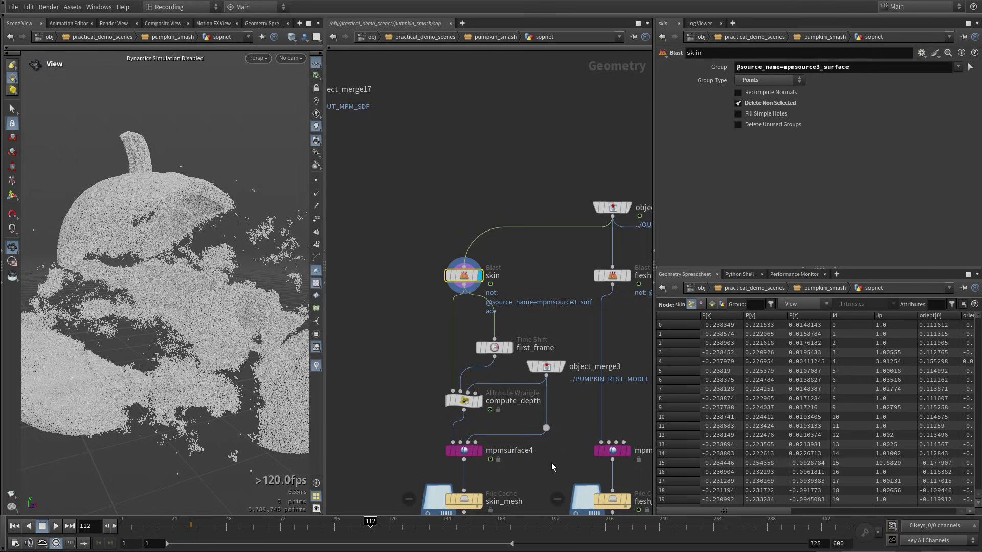
- Display the skin_mesh file cache and inspect the textured skin pieces from another angle
{"action": "middle_click_drag", "start_coordinate": [552, 467], "coordinate": [575, 369]}
{"action": "mouse_move", "coordinate": [521, 425]}
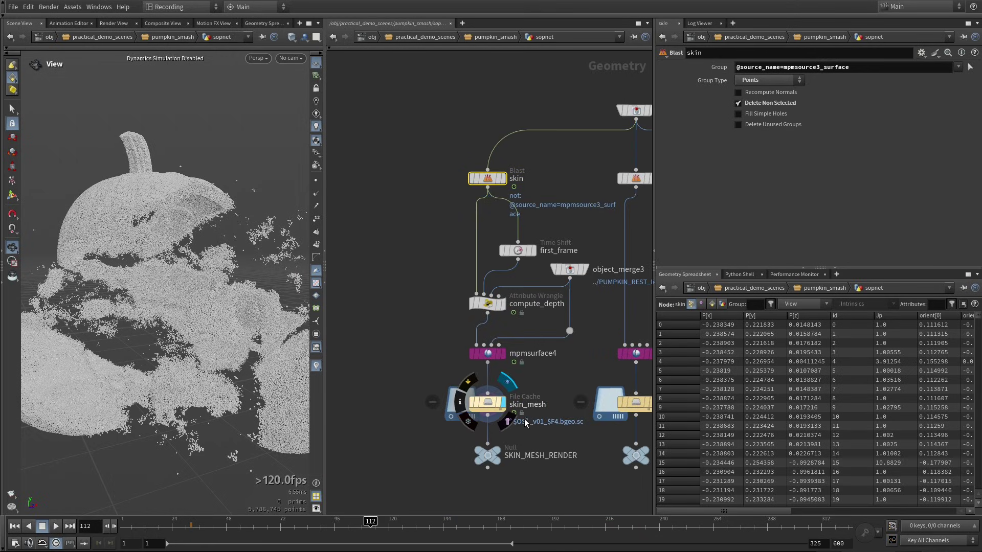
{"action": "left_click", "coordinate": [497, 408]}
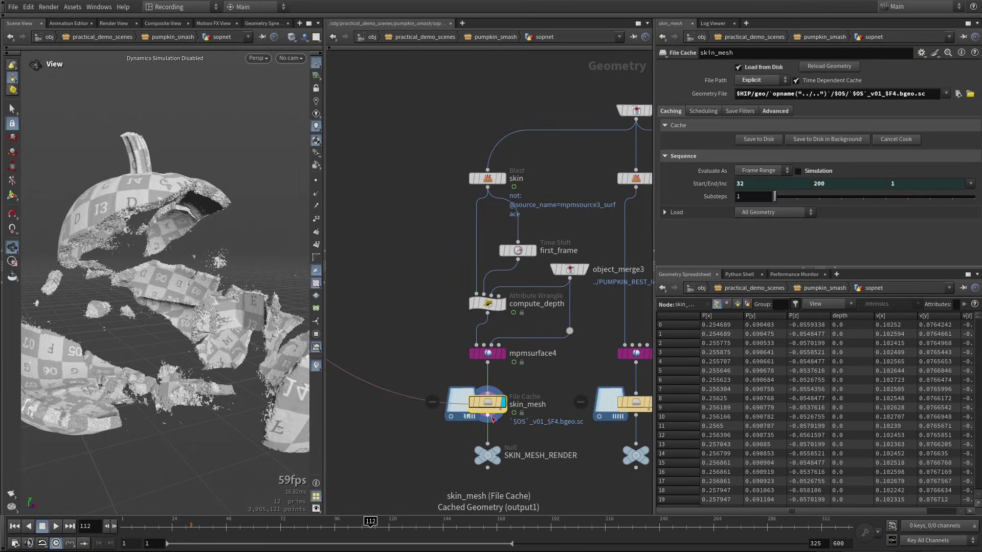
{"action": "left_click_drag", "start_coordinate": [173, 314], "coordinate": [214, 318]}
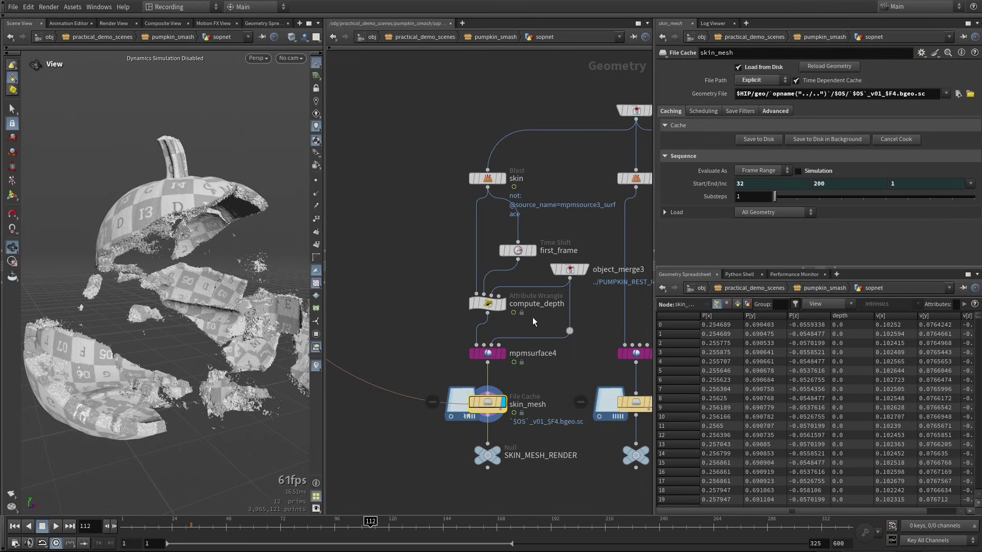
- Display the compute_depth wrangle, review its VEXpression and inspect the depth colours on the skin particles up close
{"action": "scroll", "coordinate": [521, 326], "scroll_direction": "up", "scroll_amount": 5}
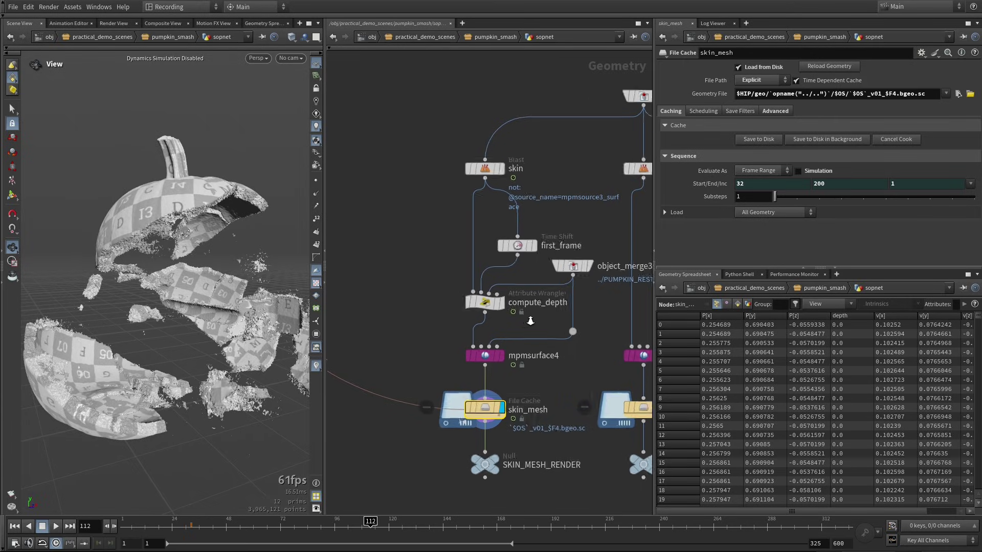
{"action": "mouse_move", "coordinate": [465, 331]}
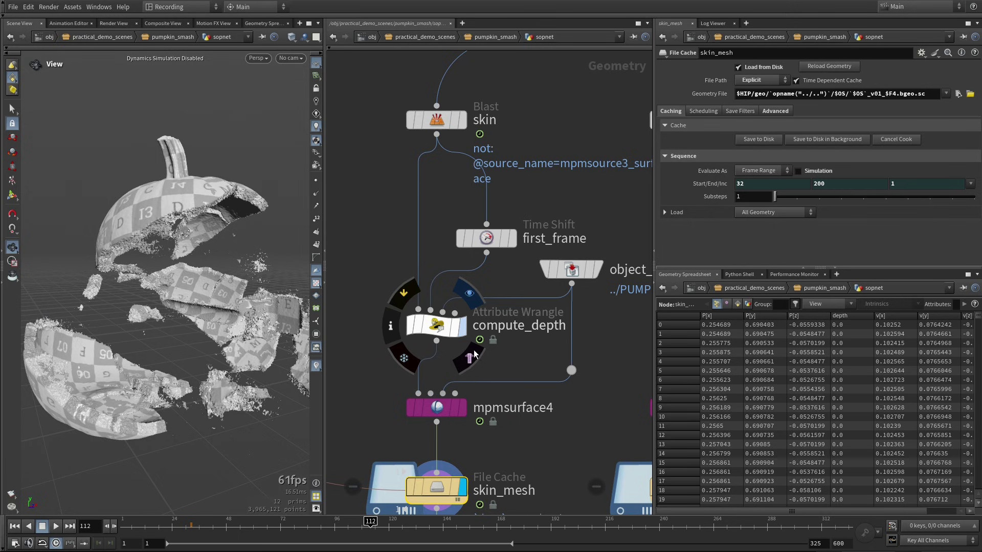
{"action": "left_click", "coordinate": [476, 353]}
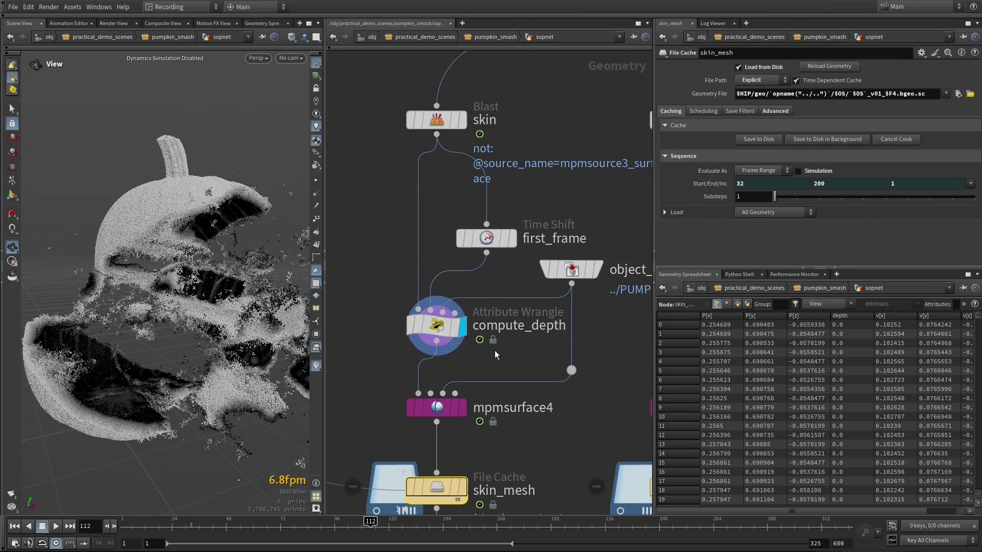
{"action": "right_click_drag", "start_coordinate": [242, 222], "coordinate": [199, 176]}
{"action": "middle_click_drag", "start_coordinate": [198, 176], "coordinate": [191, 284]}
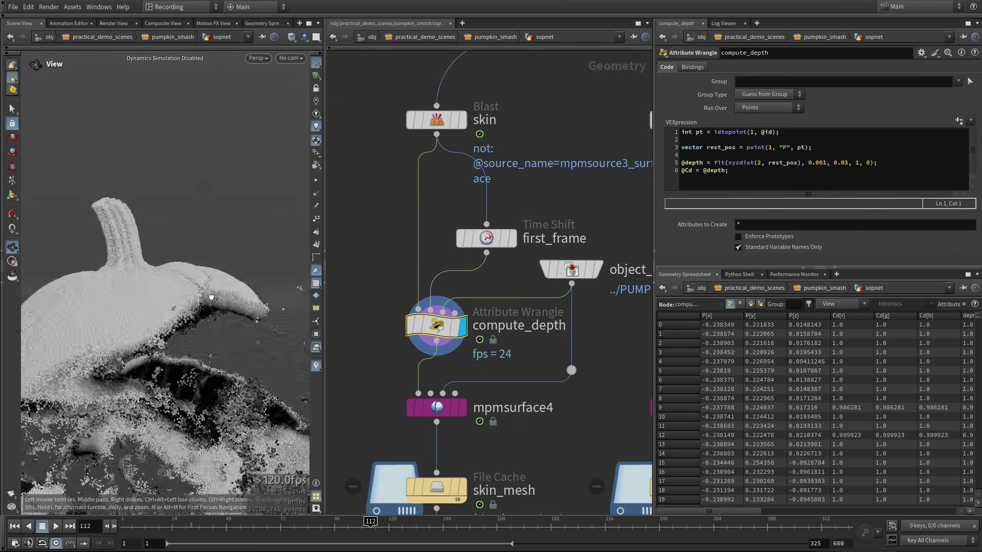
{"action": "left_click_drag", "start_coordinate": [192, 283], "coordinate": [217, 289]}
{"action": "right_click_drag", "start_coordinate": [217, 290], "coordinate": [334, 230]}
{"action": "left_click_drag", "start_coordinate": [198, 303], "coordinate": [256, 292]}
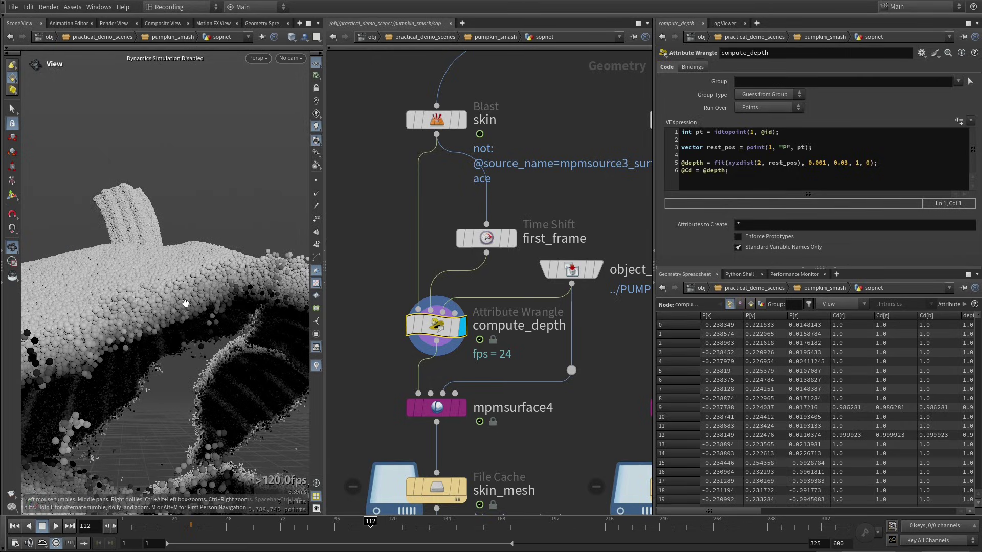
{"action": "left_click_drag", "start_coordinate": [184, 307], "coordinate": [188, 302]}
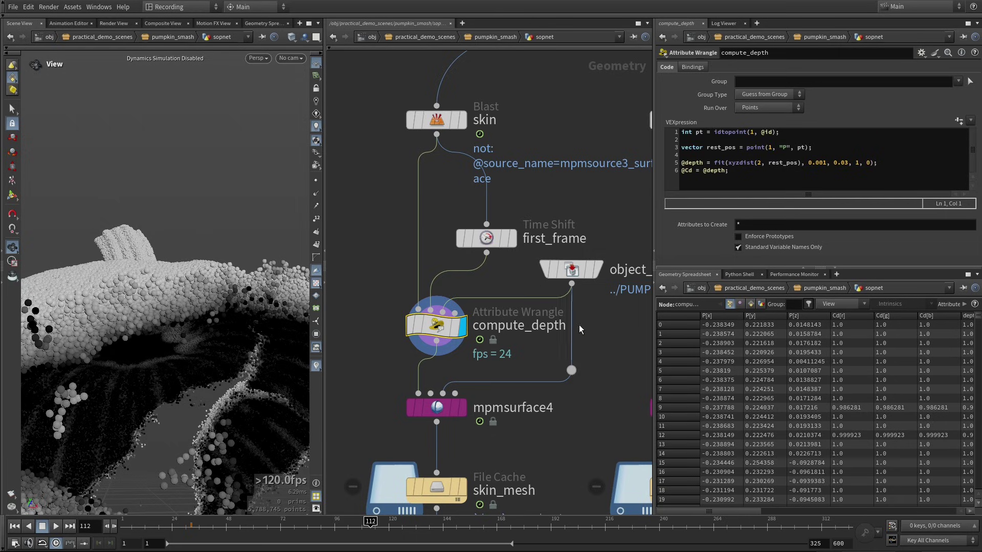
- Display the mpmsurface4 node and review its Polygon Mesh adaptivity and attribute transfer settings for the particles and rest model
{"action": "middle_click_drag", "start_coordinate": [582, 334], "coordinate": [587, 311]}
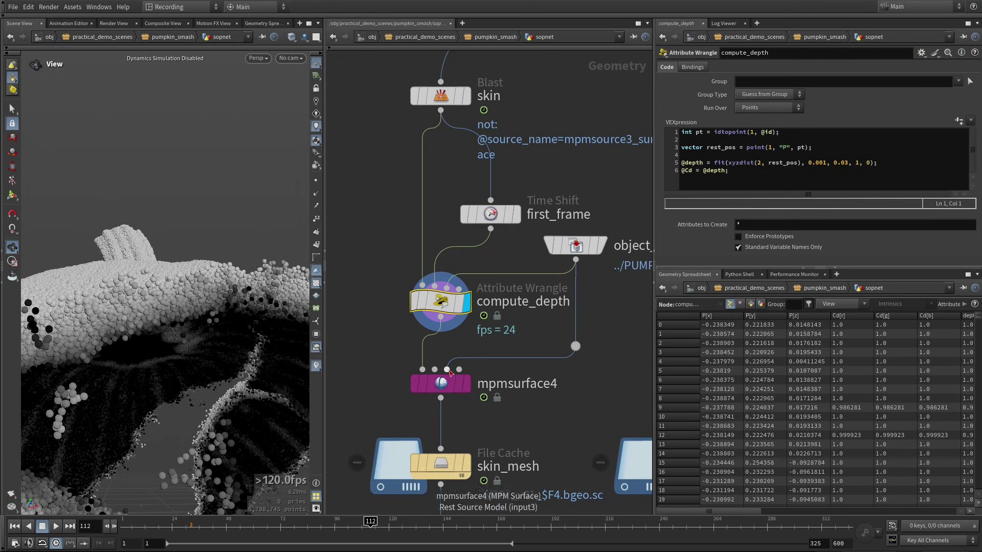
{"action": "mouse_move", "coordinate": [468, 395]}
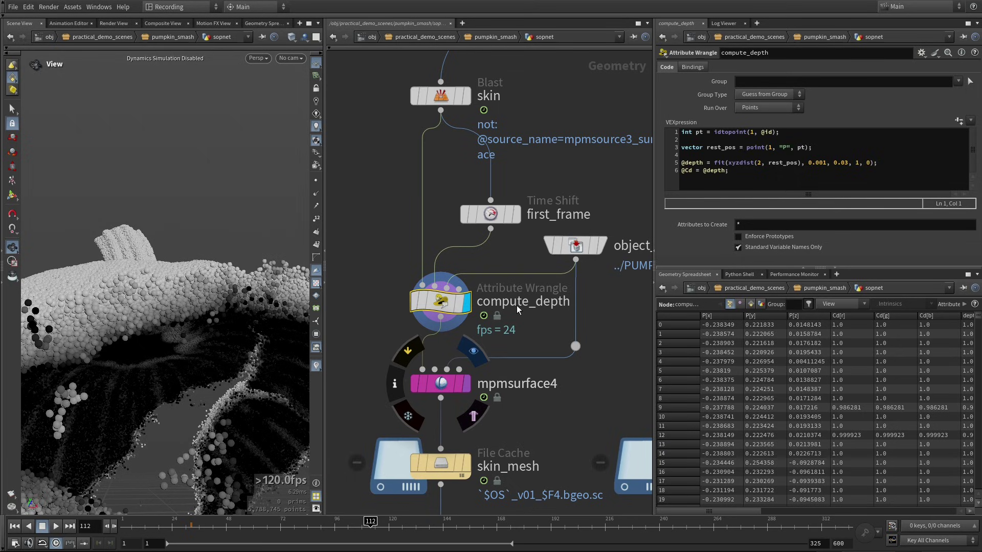
{"action": "key", "text": "r"}
{"action": "left_click_drag", "start_coordinate": [501, 416], "coordinate": [450, 390]}
{"action": "left_click_drag", "start_coordinate": [179, 404], "coordinate": [181, 378]}
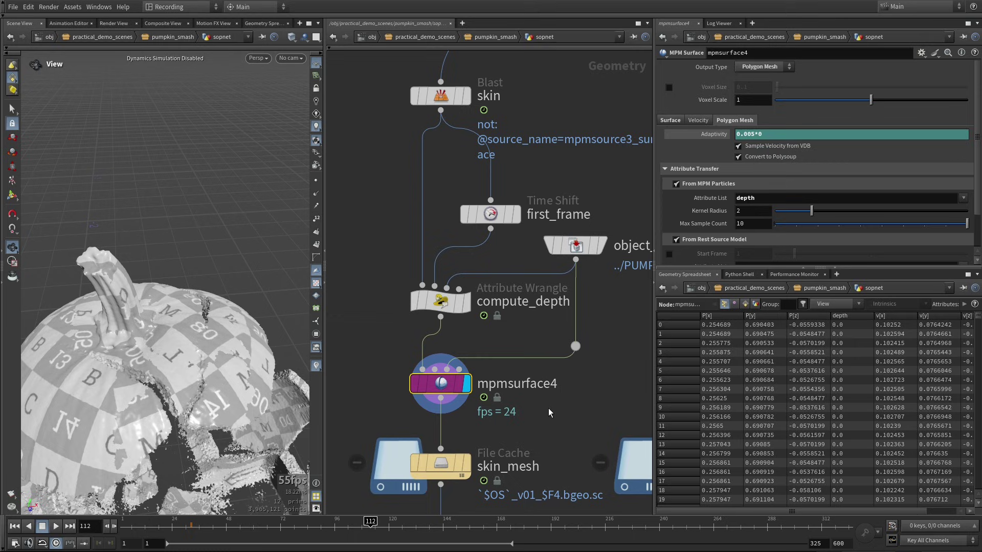
{"action": "scroll", "coordinate": [976, 197], "scroll_direction": "down", "scroll_amount": 3}
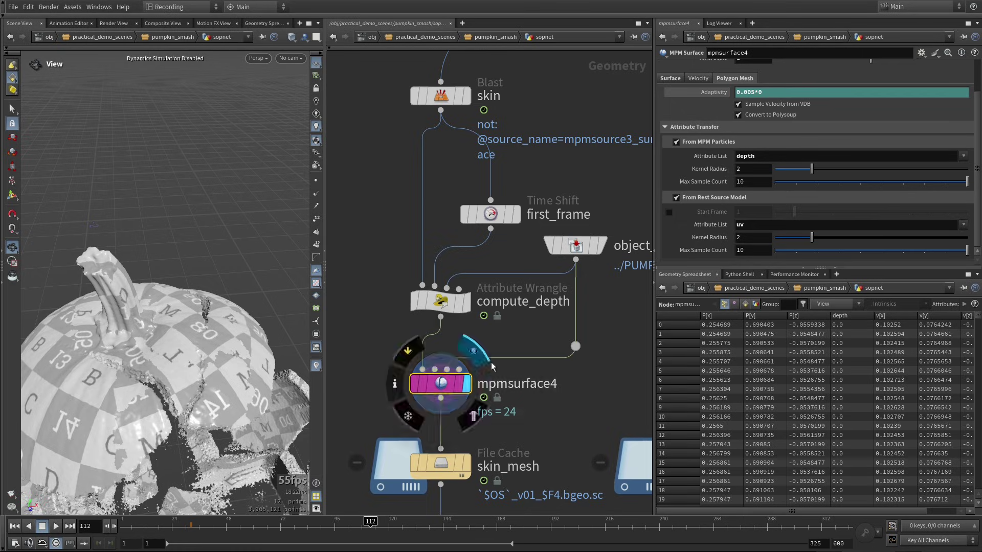
{"action": "scroll", "coordinate": [717, 161], "scroll_direction": "up", "scroll_amount": 5}
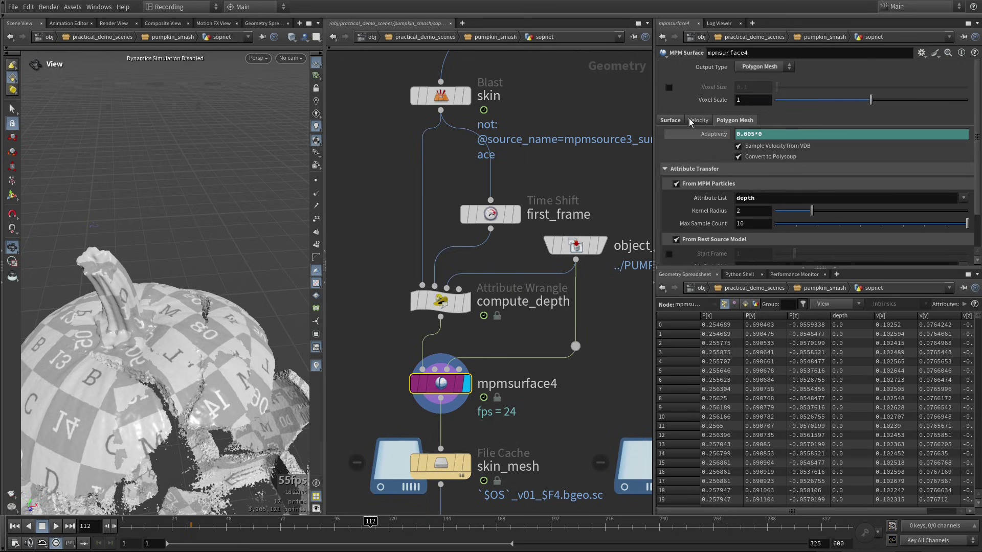
- Temporarily visualize the Min Stretch mask in mpmsurface4's Masked Smooth settings and inspect the highlighted areas around the cracks
{"action": "scroll", "coordinate": [976, 180], "scroll_direction": "down", "scroll_amount": 3}
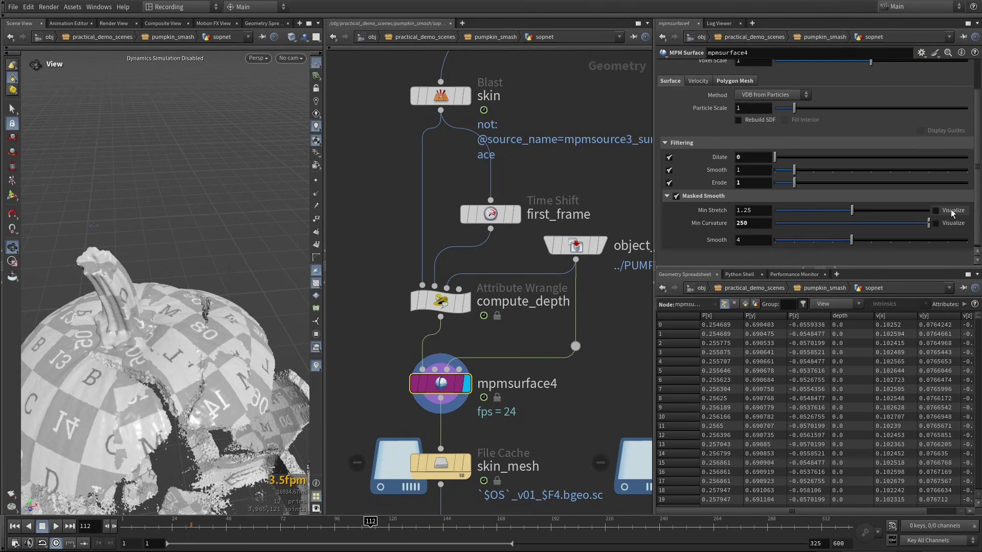
{"action": "left_click", "coordinate": [935, 210]}
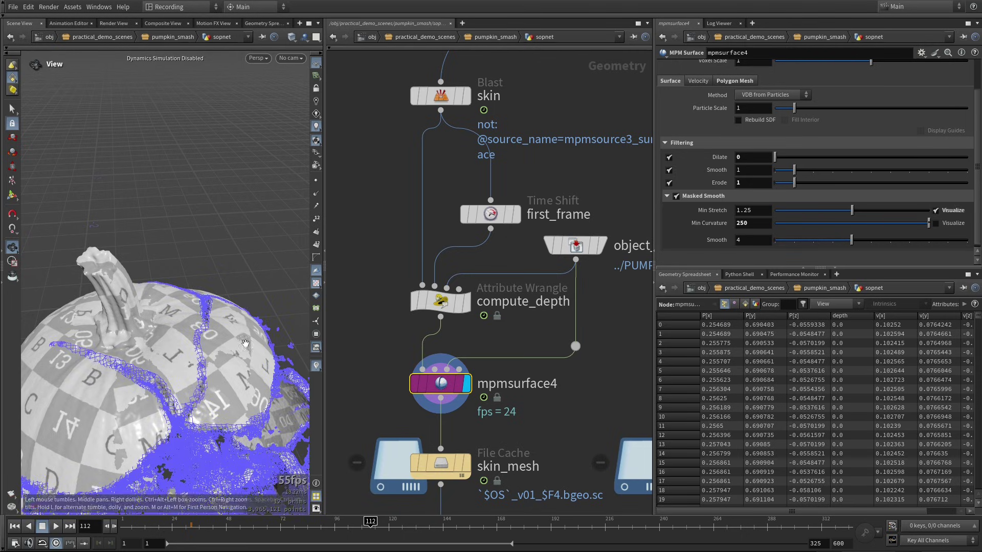
{"action": "mouse_move", "coordinate": [242, 339]}
{"action": "left_mouse_down"}
{"action": "mouse_move", "coordinate": [217, 337]}
{"action": "mouse_move", "coordinate": [246, 317]}
{"action": "mouse_move", "coordinate": [165, 324]}
{"action": "mouse_move", "coordinate": [199, 343]}
{"action": "mouse_move", "coordinate": [221, 338]}
{"action": "mouse_move", "coordinate": [218, 354]}
{"action": "mouse_move", "coordinate": [241, 343]}
{"action": "left_mouse_up"}
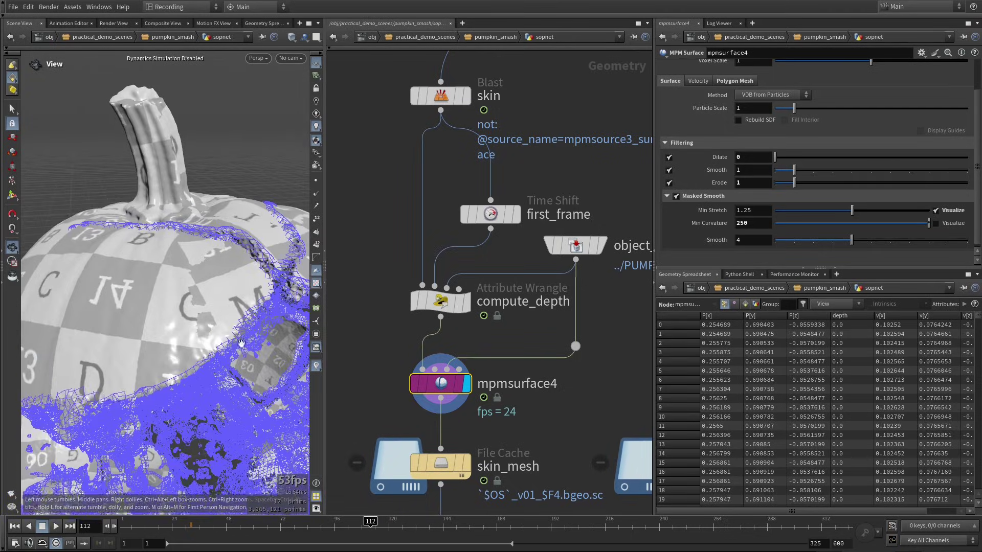
{"action": "left_click", "coordinate": [935, 210]}
- Temporarily visualize the Min Curvature mask of mpmsurface4 and inspect the masked areas on the stem and broken edges
{"action": "left_click", "coordinate": [936, 223]}
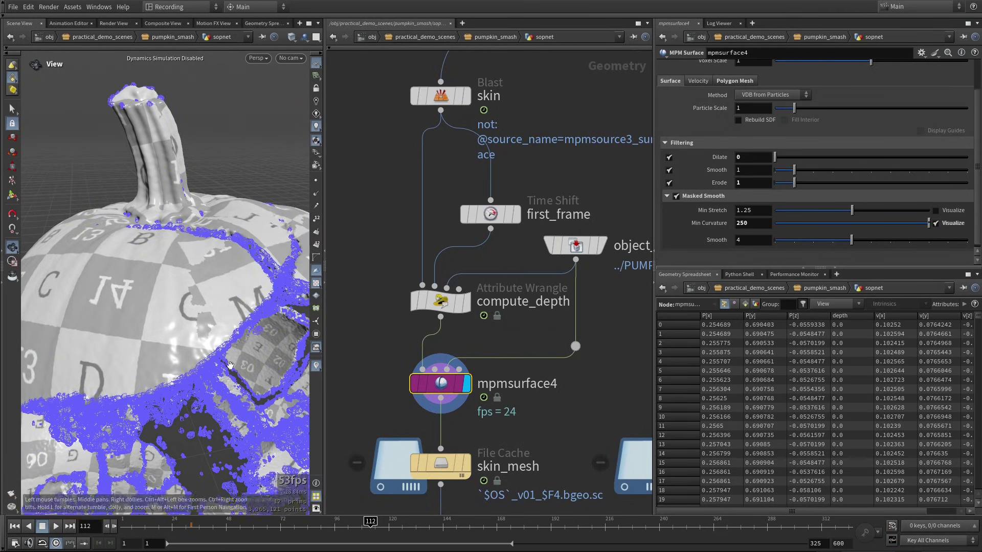
{"action": "left_click_drag", "start_coordinate": [230, 364], "coordinate": [165, 279]}
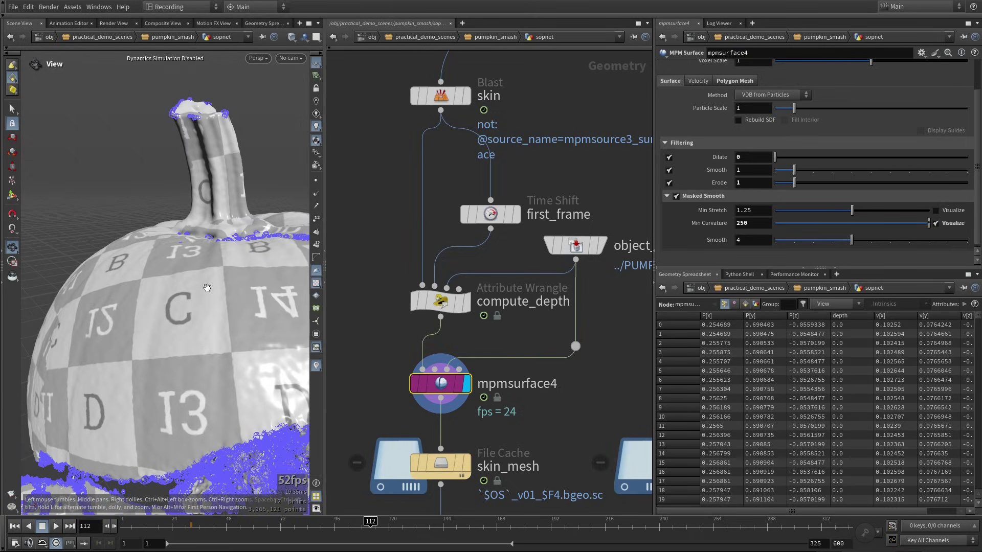
{"action": "left_click", "coordinate": [936, 224]}
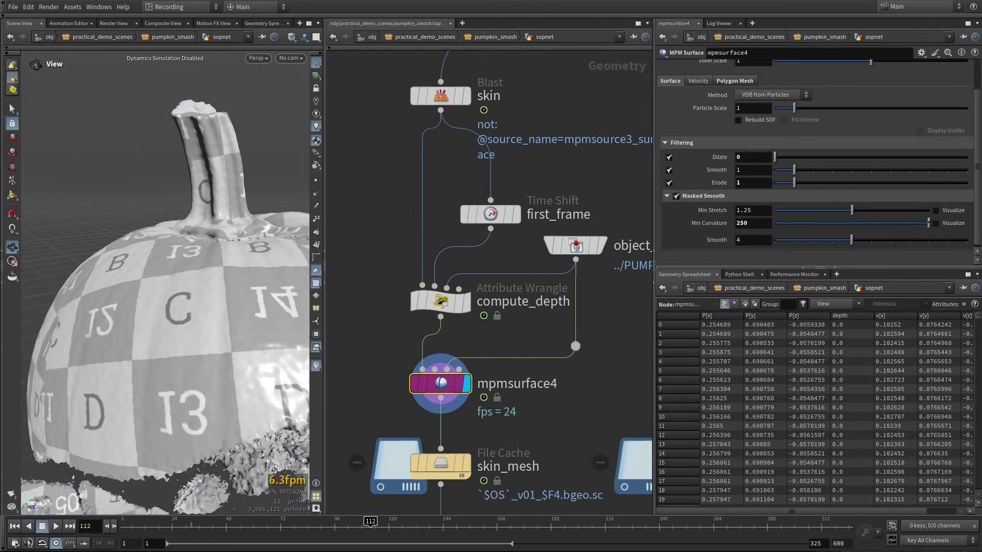
{"action": "scroll", "coordinate": [978, 210], "scroll_direction": "up", "scroll_amount": 3}
- Display the flesh_mesh file cache in the flesh branch and inspect the dense flesh surface from several angles
{"action": "middle_click_drag", "start_coordinate": [624, 351], "coordinate": [510, 361]}
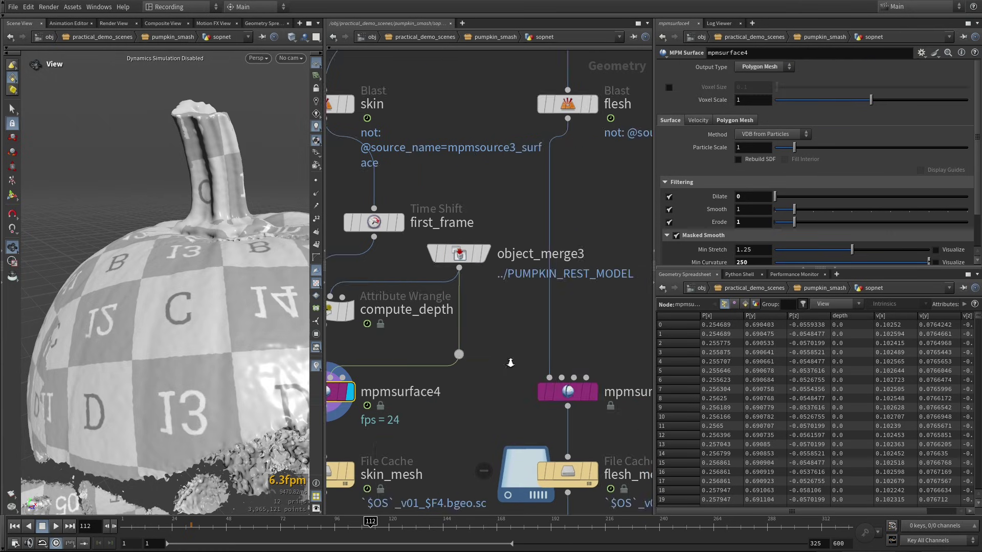
{"action": "scroll", "coordinate": [511, 363], "scroll_direction": "down", "scroll_amount": 3}
{"action": "middle_click_drag", "start_coordinate": [581, 338], "coordinate": [531, 355]}
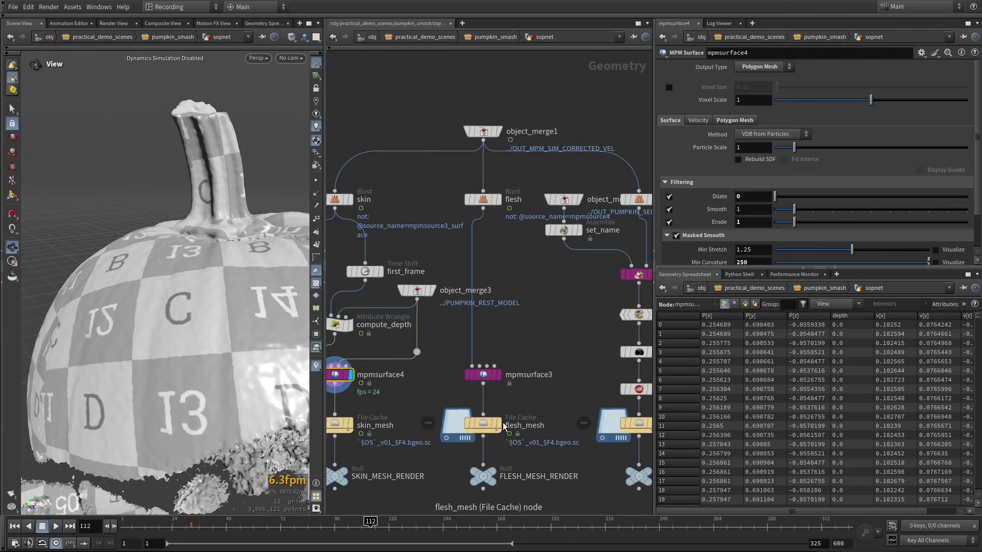
{"action": "mouse_move", "coordinate": [499, 423]}
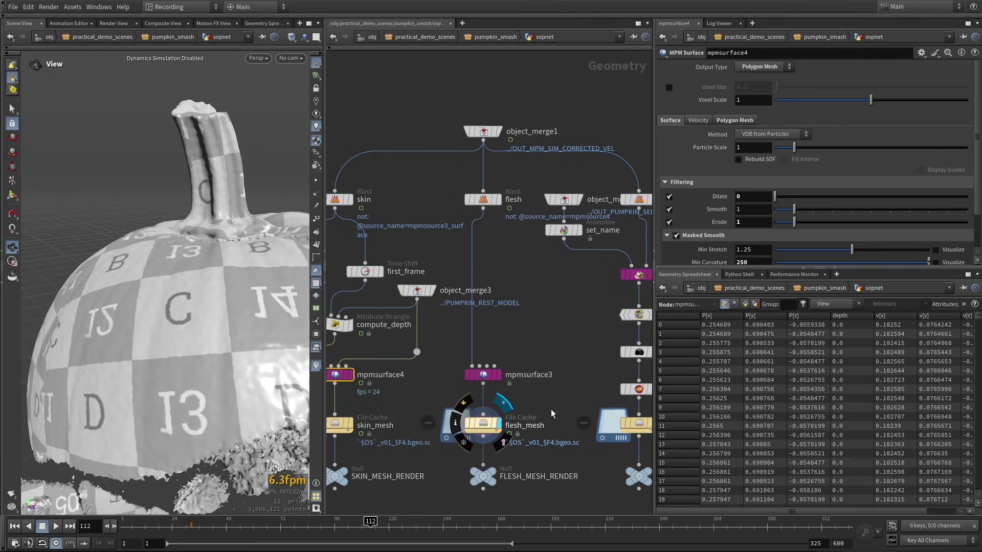
{"action": "right_click_drag", "start_coordinate": [205, 344], "coordinate": [204, 363]}
{"action": "mouse_move", "coordinate": [204, 363]}
{"action": "left_mouse_down"}
{"action": "mouse_move", "coordinate": [238, 364]}
{"action": "mouse_move", "coordinate": [224, 364]}
{"action": "left_mouse_up"}
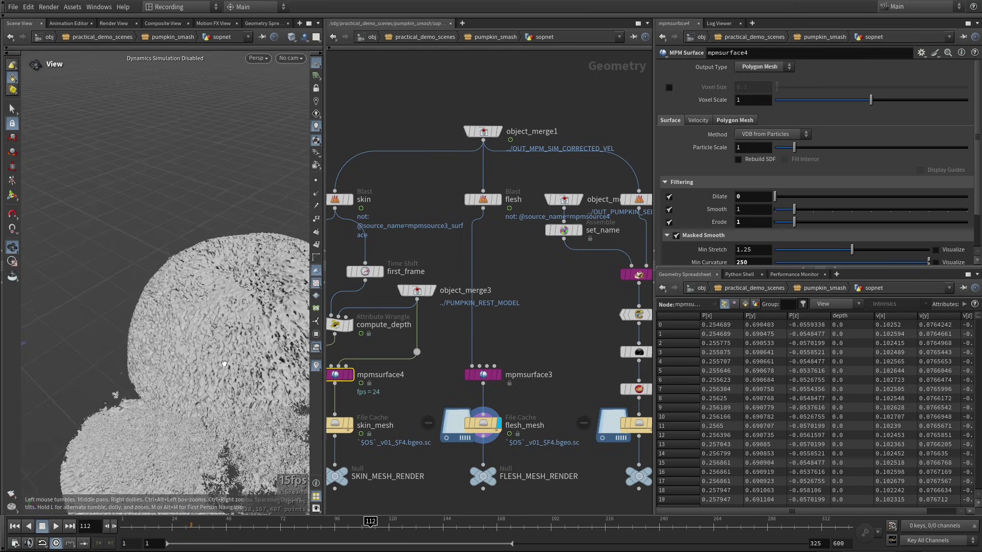
{"action": "right_click_drag", "start_coordinate": [224, 363], "coordinate": [160, 343]}
{"action": "left_click_drag", "start_coordinate": [221, 369], "coordinate": [112, 419]}
{"action": "right_click_drag", "start_coordinate": [236, 346], "coordinate": [276, 403]}
{"action": "middle_click_drag", "start_coordinate": [276, 419], "coordinate": [180, 324]}
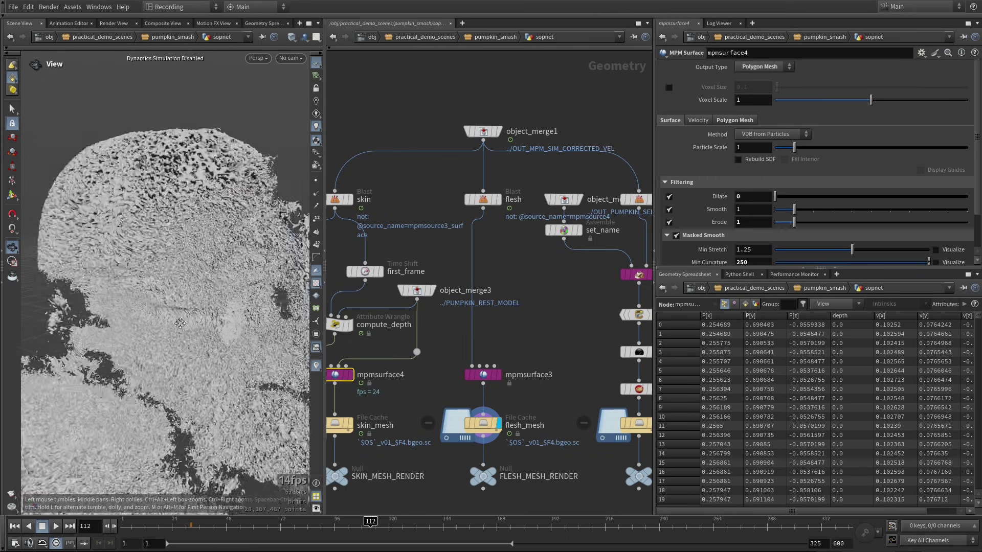
{"action": "mouse_move", "coordinate": [180, 323]}
{"action": "left_mouse_down"}
{"action": "mouse_move", "coordinate": [195, 341]}
{"action": "mouse_move", "coordinate": [236, 319]}
{"action": "left_mouse_up"}
{"action": "left_click_drag", "start_coordinate": [179, 349], "coordinate": [232, 334]}
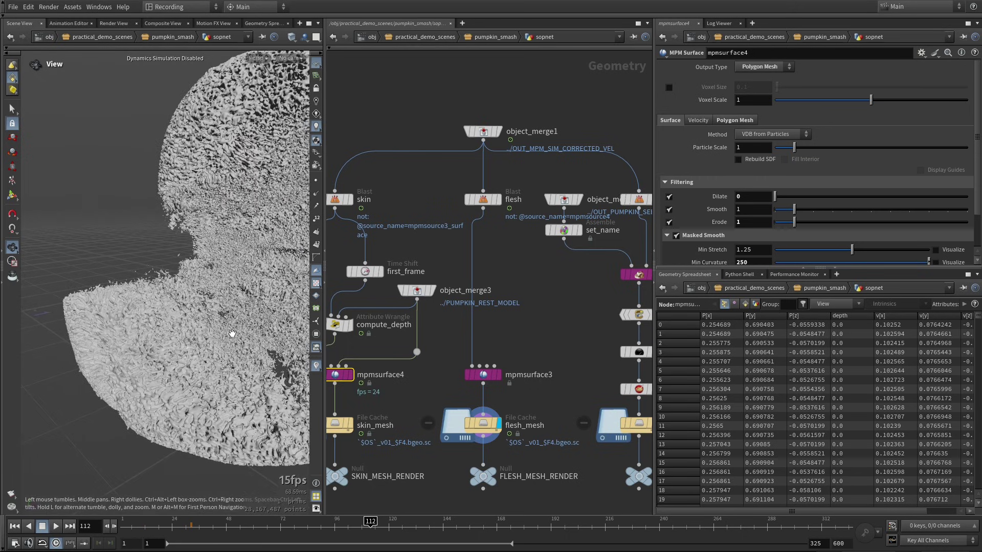
- Select the mpmsurface3 node of the flesh branch and review its Polygon Mesh, Velocity and Surface settings
{"action": "middle_click_drag", "start_coordinate": [541, 321], "coordinate": [554, 337]}
{"action": "left_click", "coordinate": [481, 391]}
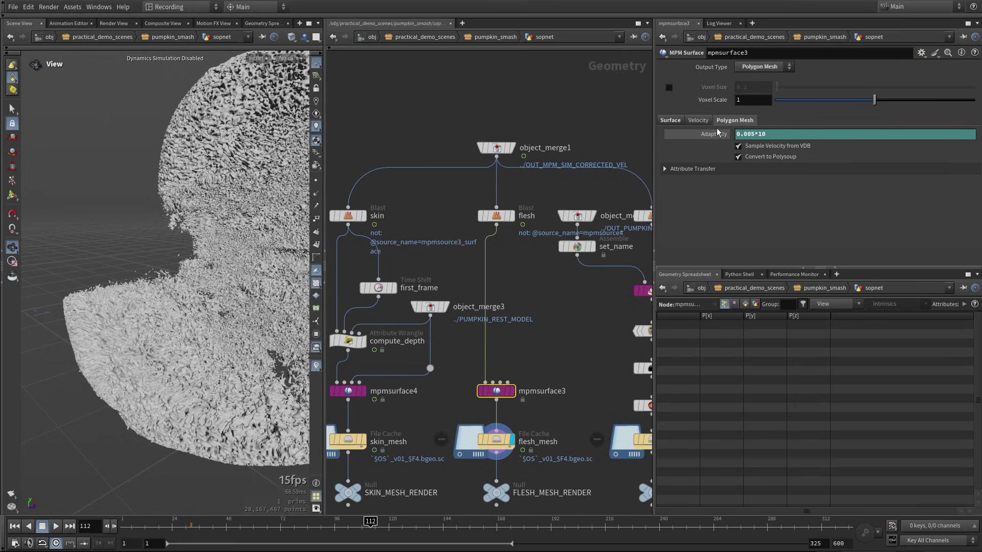
{"action": "middle_click", "coordinate": [499, 443]}
{"action": "left_click", "coordinate": [696, 119]}
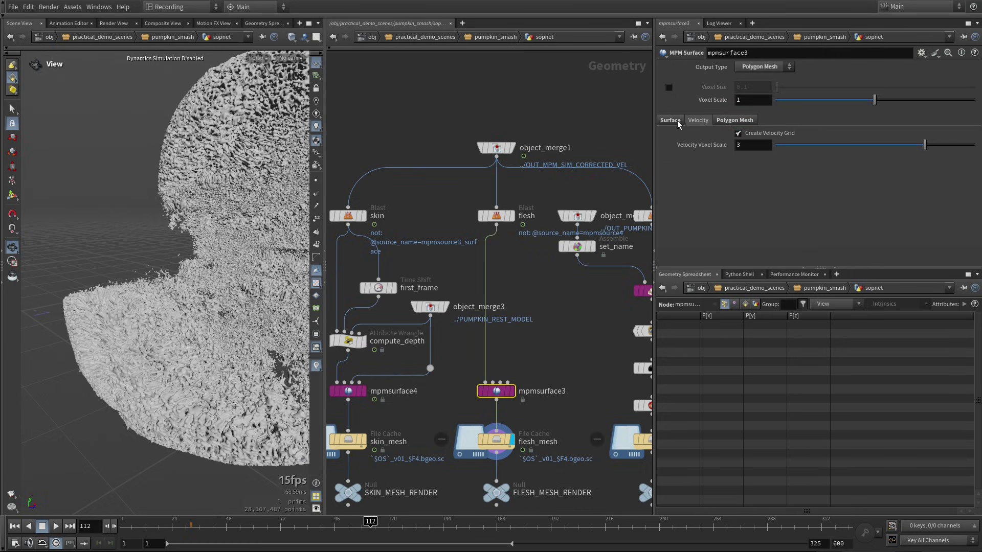
{"action": "left_click", "coordinate": [679, 122]}
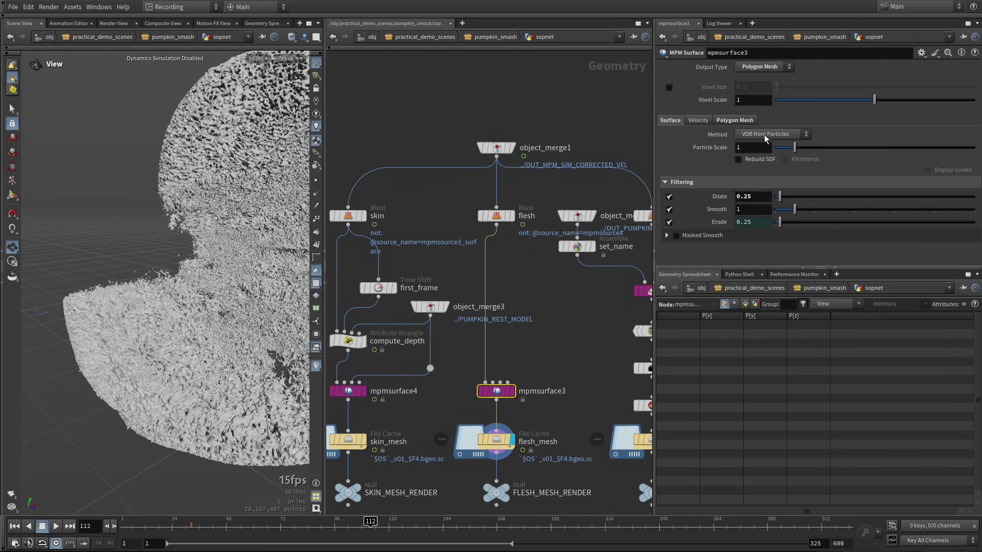
{"action": "middle_click_drag", "start_coordinate": [588, 356], "coordinate": [499, 343]}
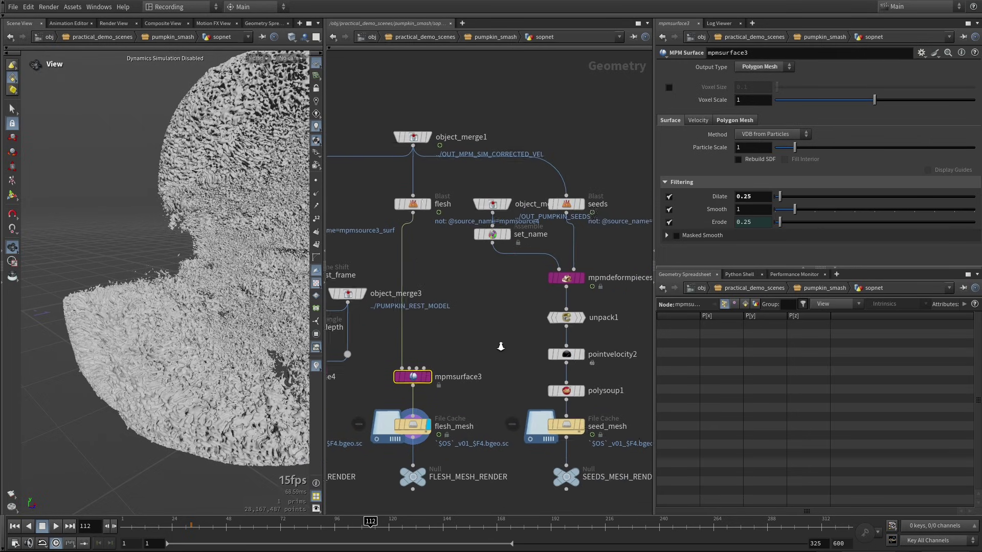
{"action": "right_click_drag", "start_coordinate": [497, 342], "coordinate": [479, 341]}
{"action": "middle_click_drag", "start_coordinate": [595, 324], "coordinate": [572, 343]}
{"action": "right_click_drag", "start_coordinate": [546, 288], "coordinate": [566, 289]}
{"action": "middle_click_drag", "start_coordinate": [560, 286], "coordinate": [612, 296]}
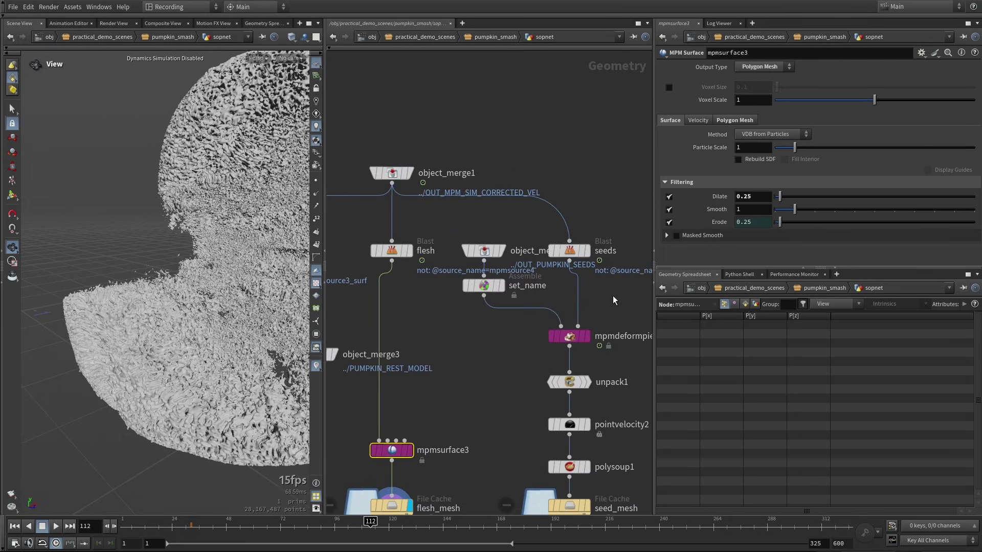
{"action": "mouse_move", "coordinate": [589, 254]}
{"action": "left_click", "coordinate": [589, 256]}
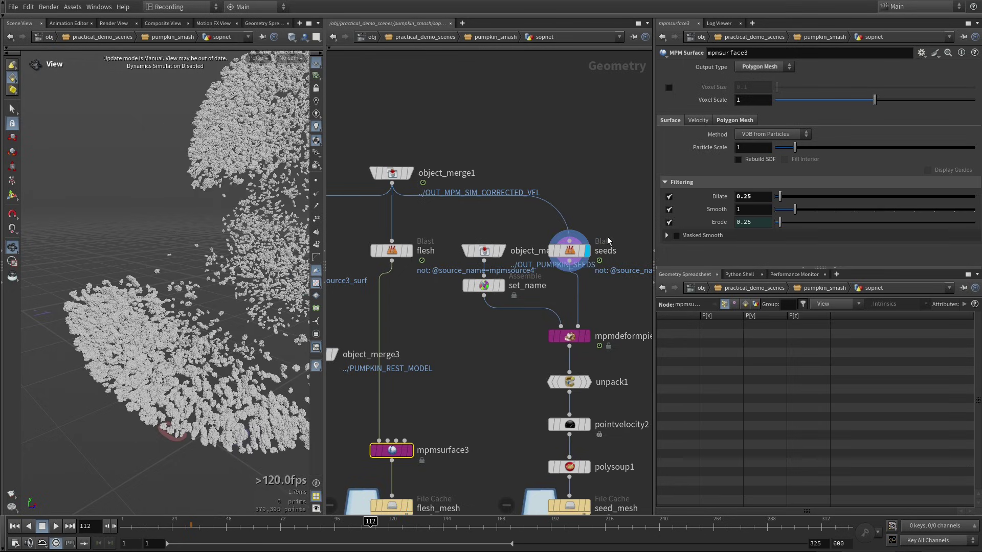
{"action": "middle_click_drag", "start_coordinate": [599, 337], "coordinate": [553, 330]}
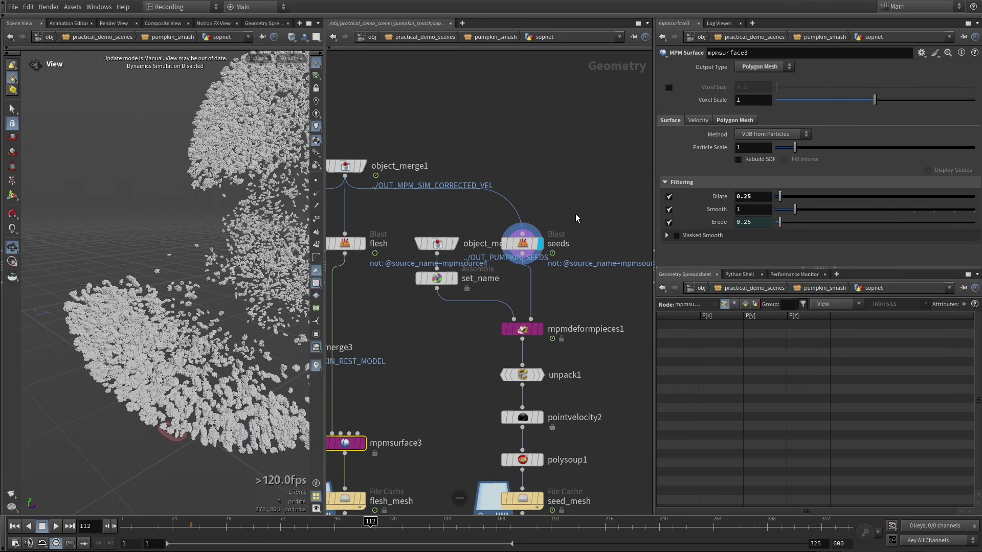
{"action": "left_click_drag", "start_coordinate": [576, 219], "coordinate": [505, 271]}
{"action": "middle_click_drag", "start_coordinate": [247, 339], "coordinate": [143, 362]}
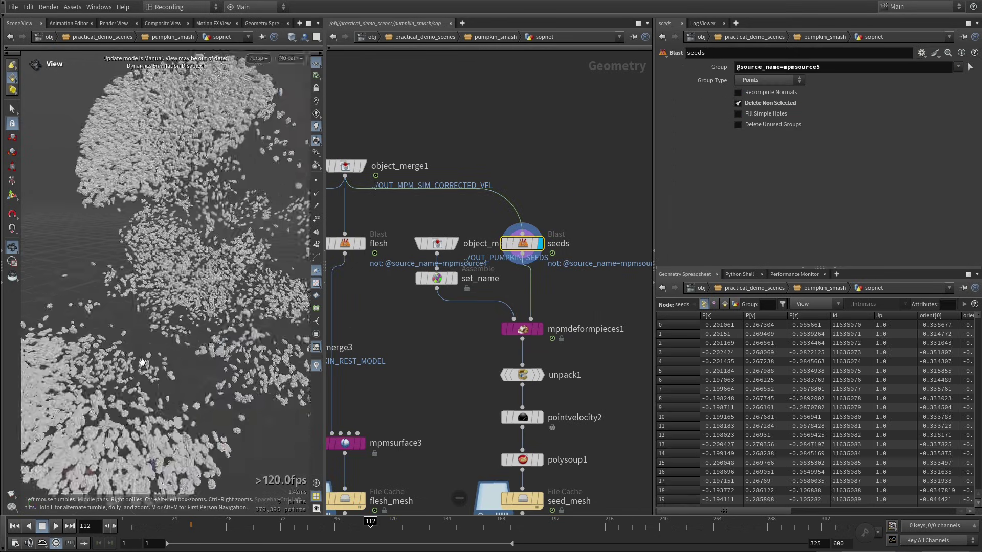
{"action": "right_click_drag", "start_coordinate": [142, 362], "coordinate": [211, 344]}
{"action": "middle_click_drag", "start_coordinate": [210, 344], "coordinate": [192, 363]}
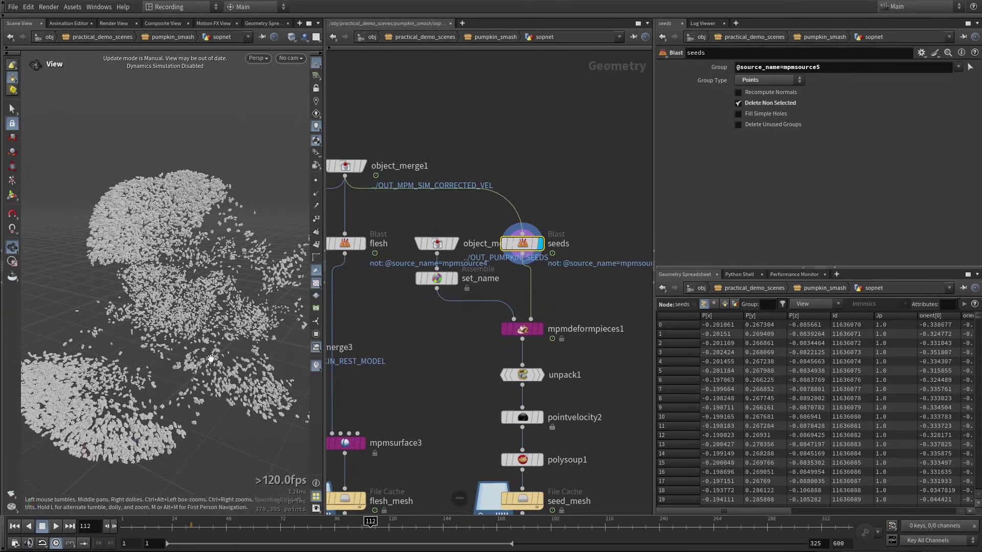
{"action": "left_click_drag", "start_coordinate": [210, 358], "coordinate": [180, 336]}
{"action": "middle_click_drag", "start_coordinate": [180, 335], "coordinate": [168, 354]}
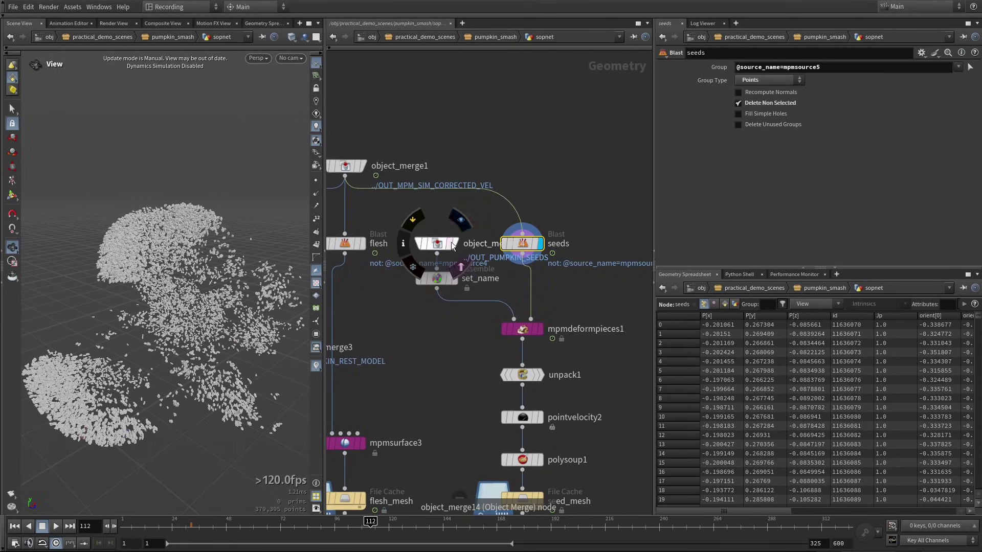
- Display the object merge that brings in ../OUT_PUMPKIN_SEEDS and its set_name Assemble node to inspect the original seed geometry
{"action": "left_click", "coordinate": [452, 245]}
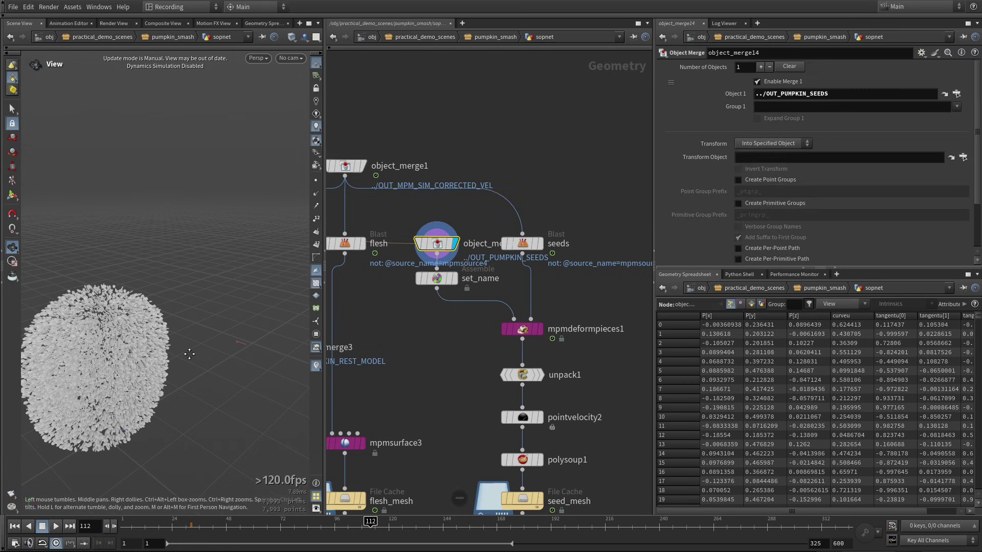
{"action": "scroll", "coordinate": [189, 354], "scroll_direction": "up", "scroll_amount": 3}
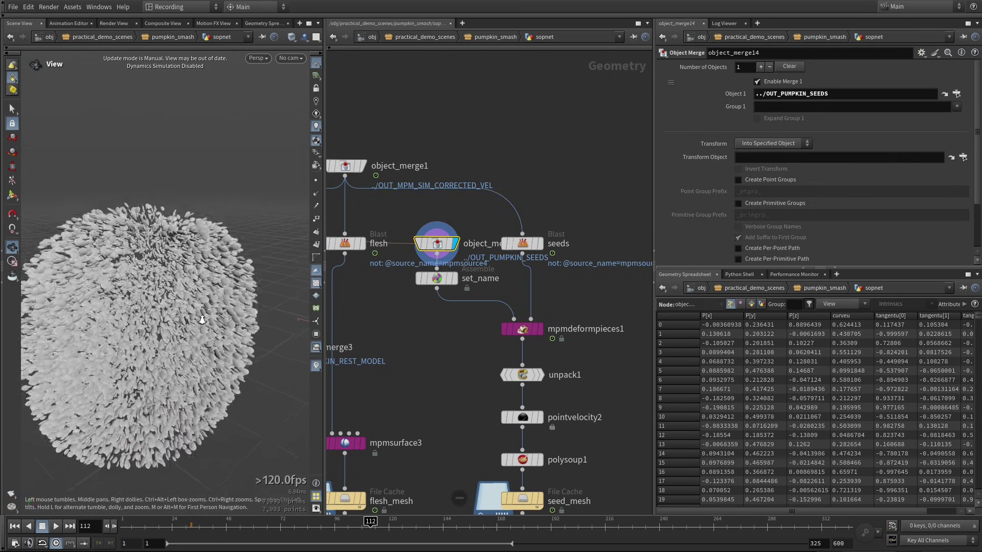
{"action": "middle_click", "coordinate": [434, 280]}
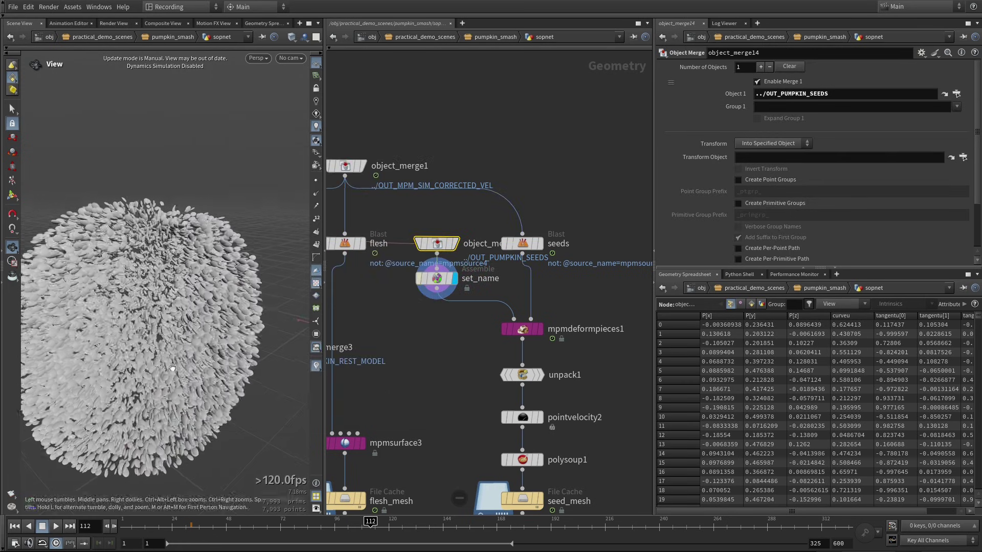
- Display and select mpmdeformpieces1 and inspect the seed geometry it retargets onto the simulation
{"action": "left_click", "coordinate": [541, 329]}
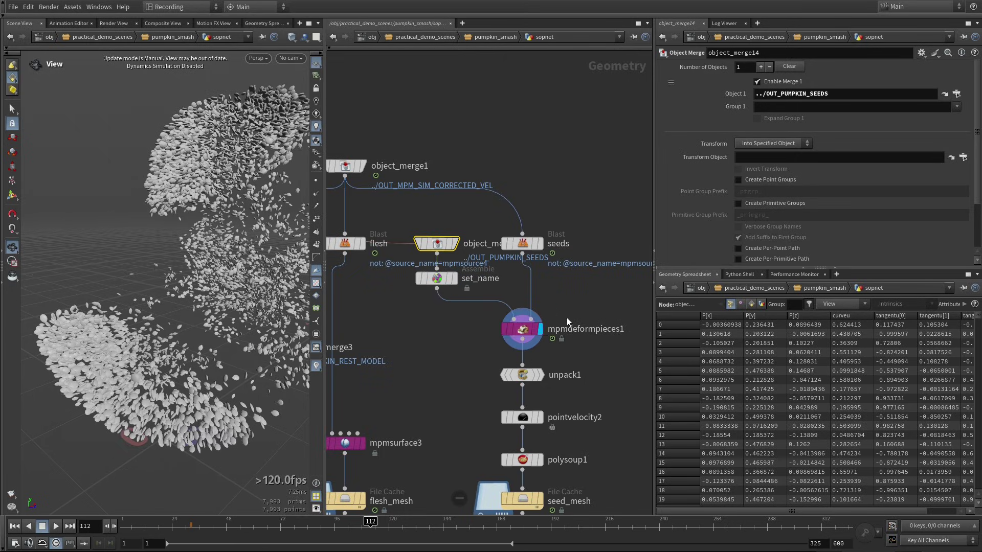
{"action": "left_click", "coordinate": [528, 333]}
{"action": "left_click_drag", "start_coordinate": [265, 366], "coordinate": [220, 343]}
- Compare the raw particles of the seeds Blast node with the mpmdeformpieces1 output and inspect the deformed seeds up close and from afar
{"action": "left_click", "coordinate": [541, 244]}
{"action": "left_click", "coordinate": [527, 243]}
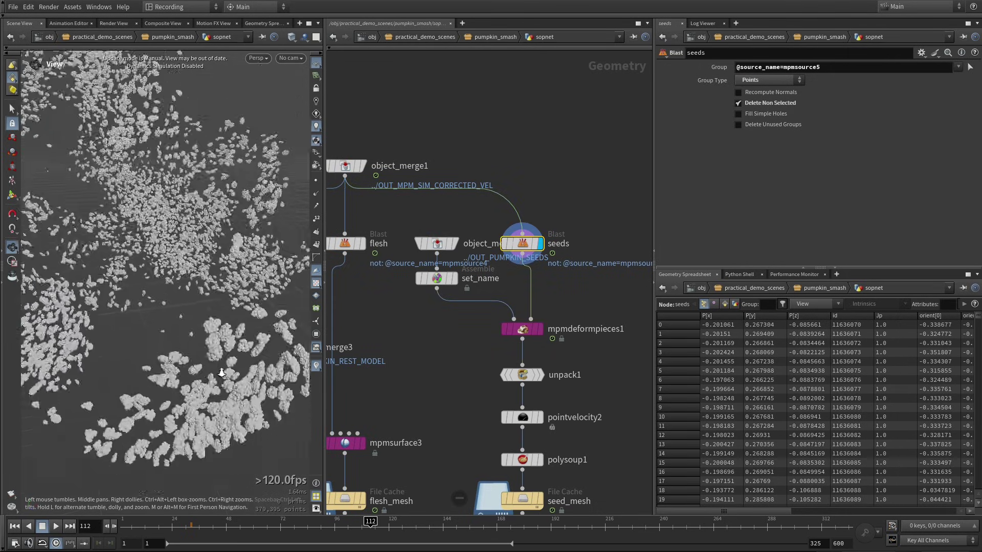
{"action": "left_click", "coordinate": [541, 329]}
{"action": "left_click", "coordinate": [524, 329]}
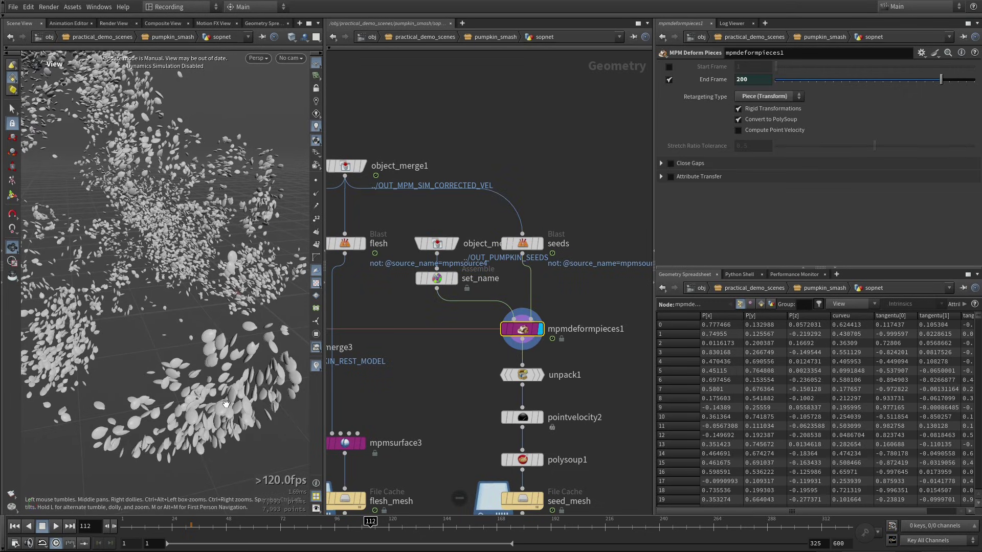
{"action": "scroll", "coordinate": [225, 405], "scroll_direction": "up", "scroll_amount": 4}
{"action": "left_click_drag", "start_coordinate": [215, 390], "coordinate": [240, 375]}
{"action": "mouse_move", "coordinate": [433, 264]}
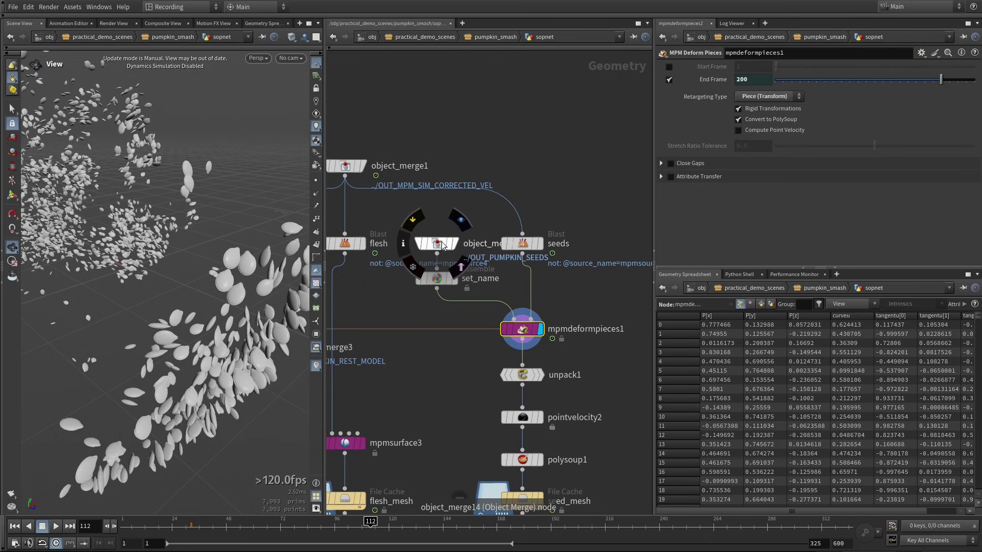
{"action": "scroll", "coordinate": [138, 389], "scroll_direction": "down", "scroll_amount": 5}
{"action": "scroll", "coordinate": [134, 414], "scroll_direction": "down", "scroll_amount": 4}
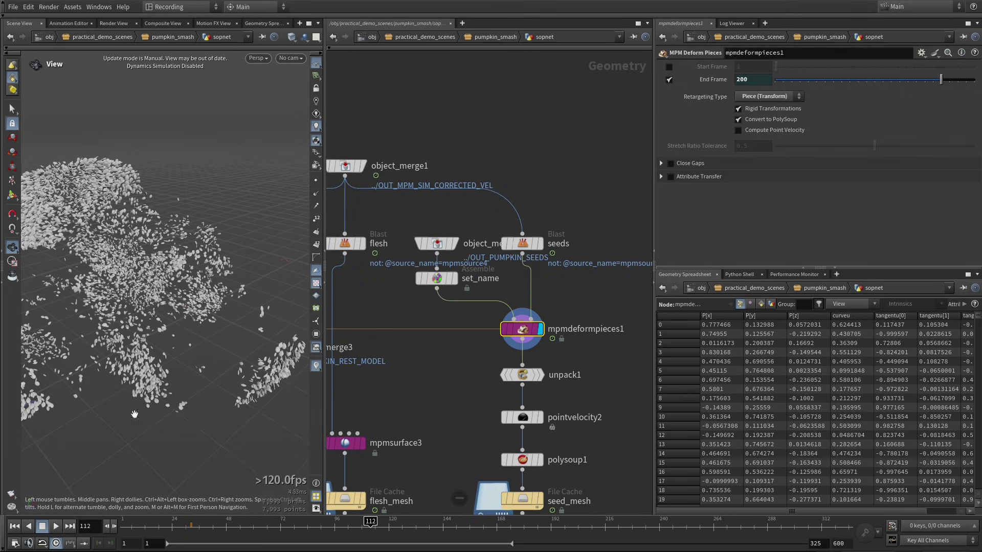
{"action": "middle_click_drag", "start_coordinate": [135, 414], "coordinate": [191, 400]}
- Review the rest of the seeds branch down to SEEDS_MESH_RENDER and the overall layout of the three meshing branches
{"action": "middle_click_drag", "start_coordinate": [625, 393], "coordinate": [613, 284]}
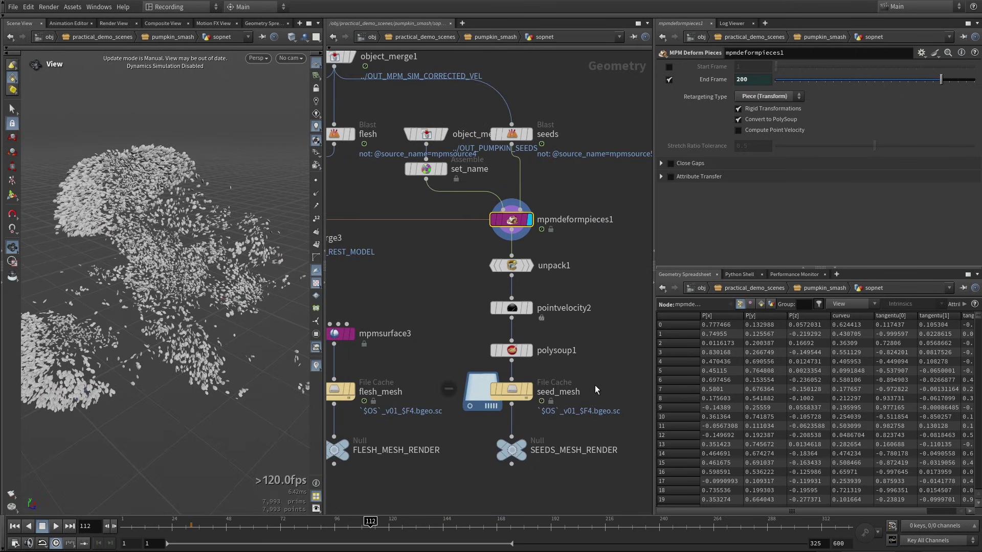
{"action": "scroll", "coordinate": [585, 378], "scroll_direction": "down", "scroll_amount": 5}
{"action": "middle_click_drag", "start_coordinate": [447, 145], "coordinate": [446, 174]}
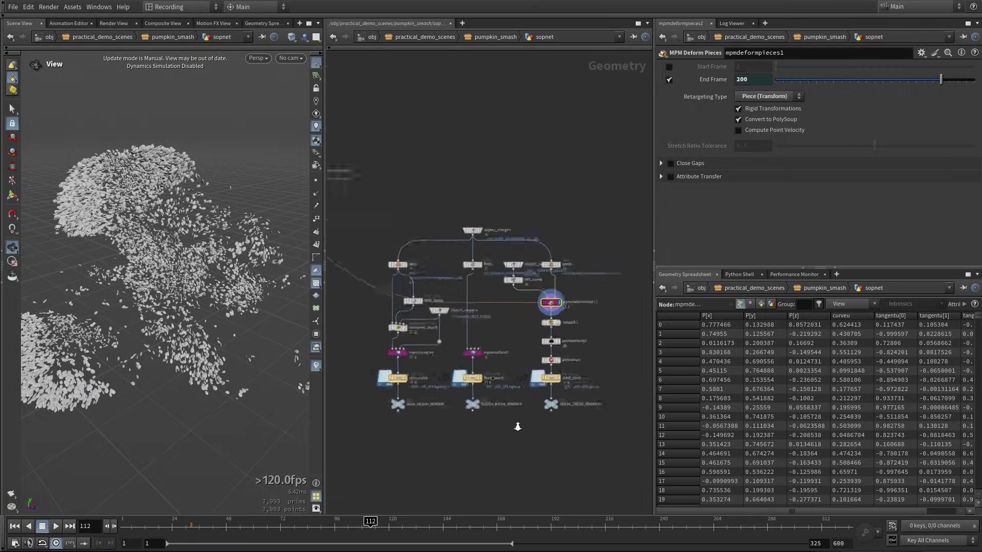